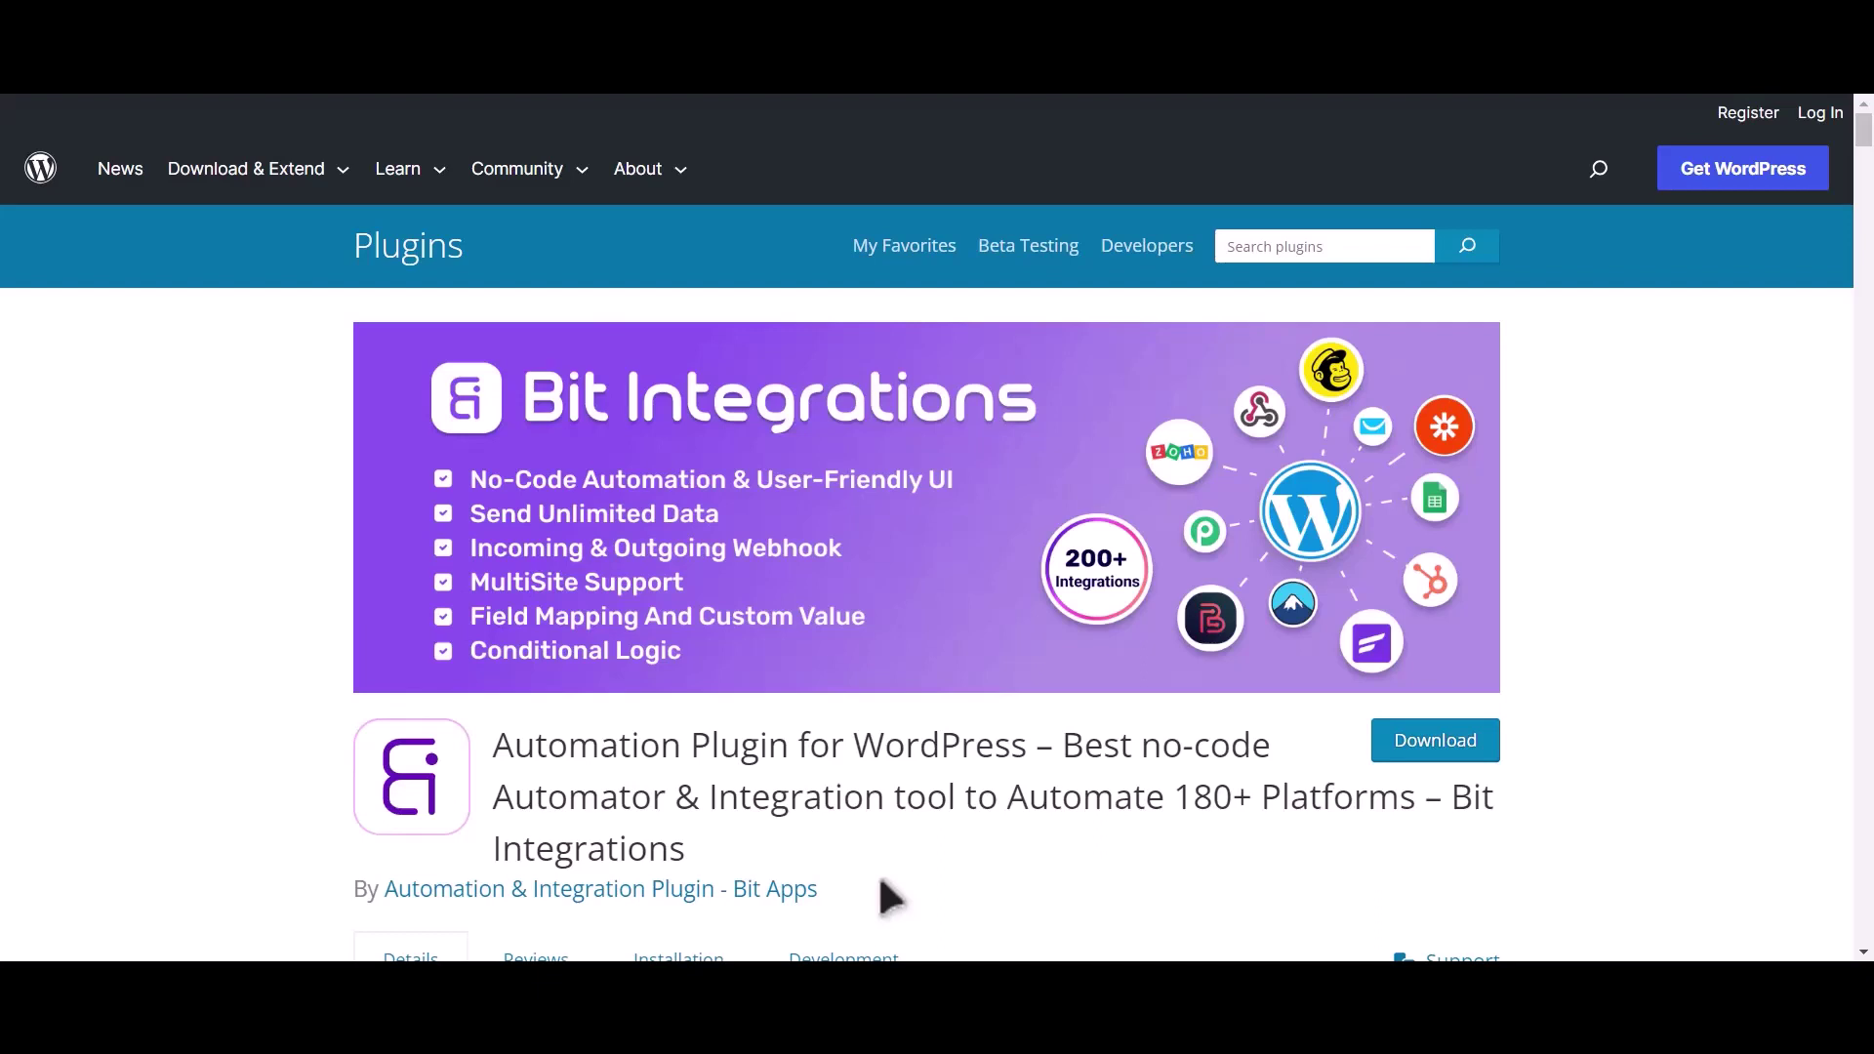
Start a new integration in Bit Integrations.
left_click_drag(1450, 803, 1467, 830)
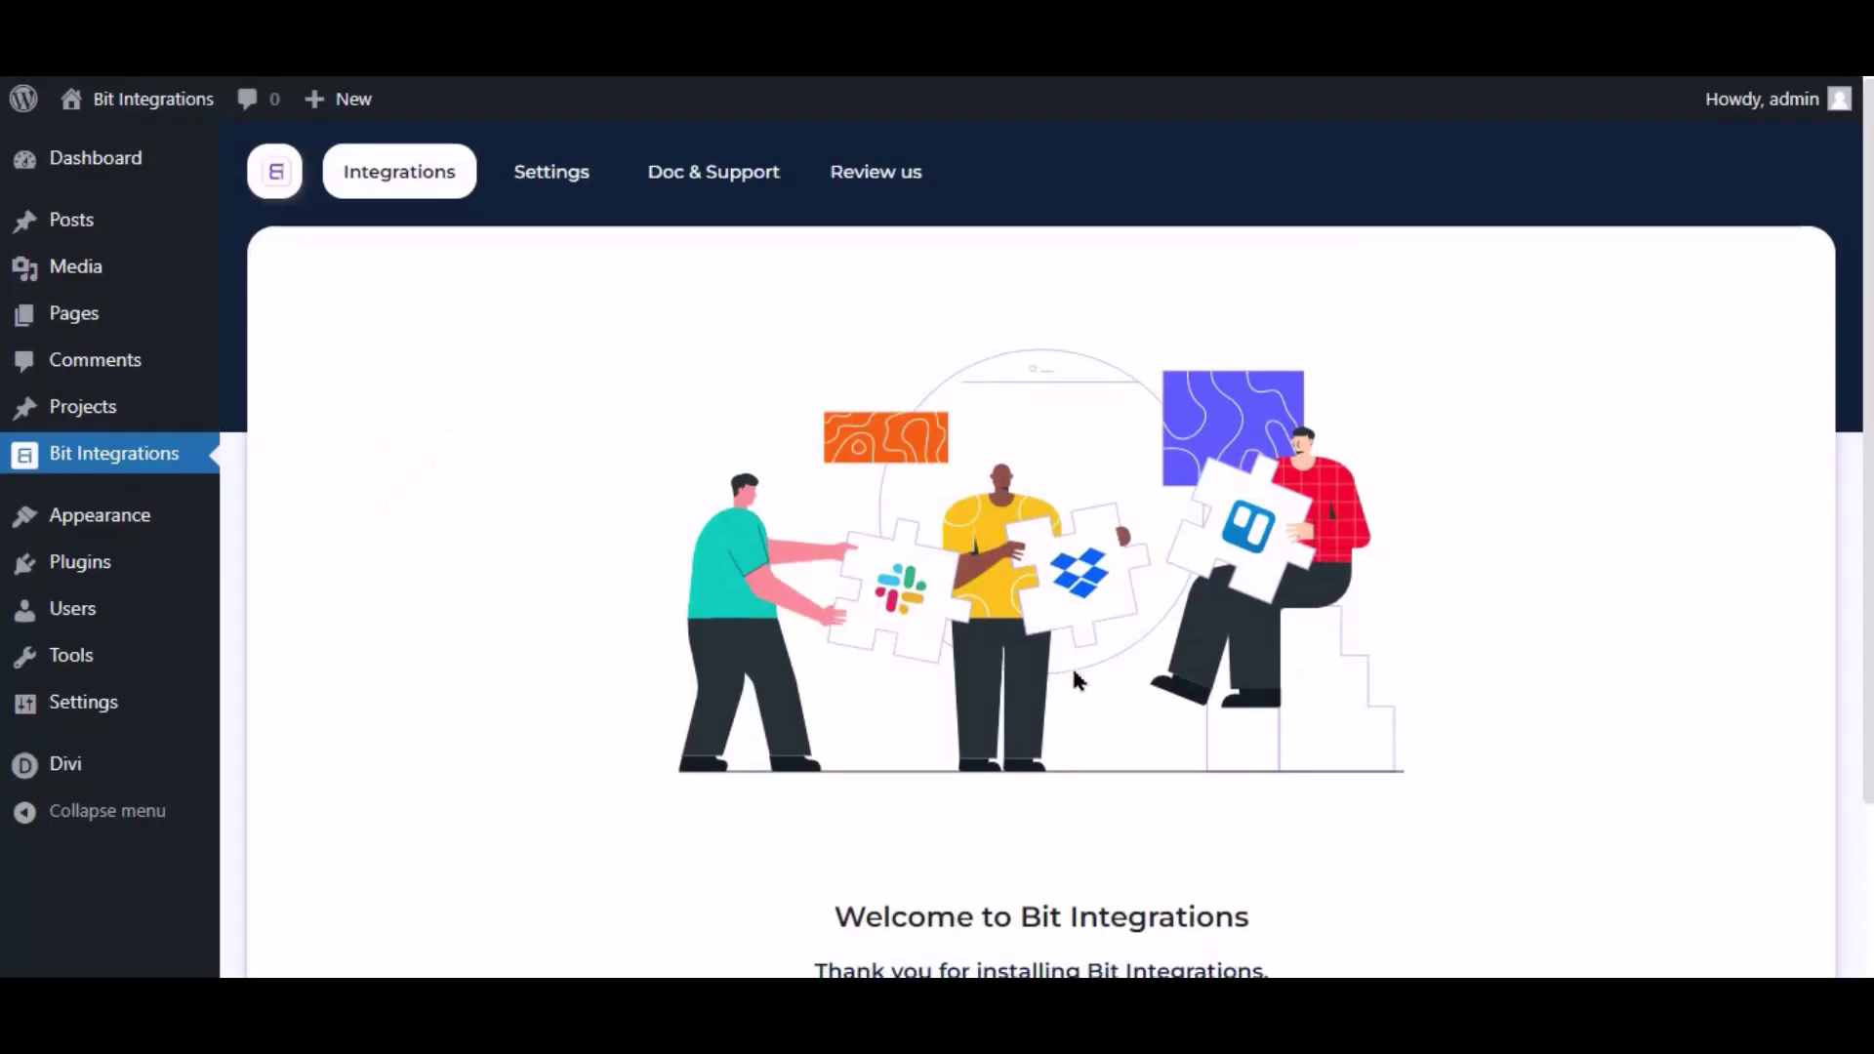
scroll(1070, 664, "down", 3)
left_click(1038, 820)
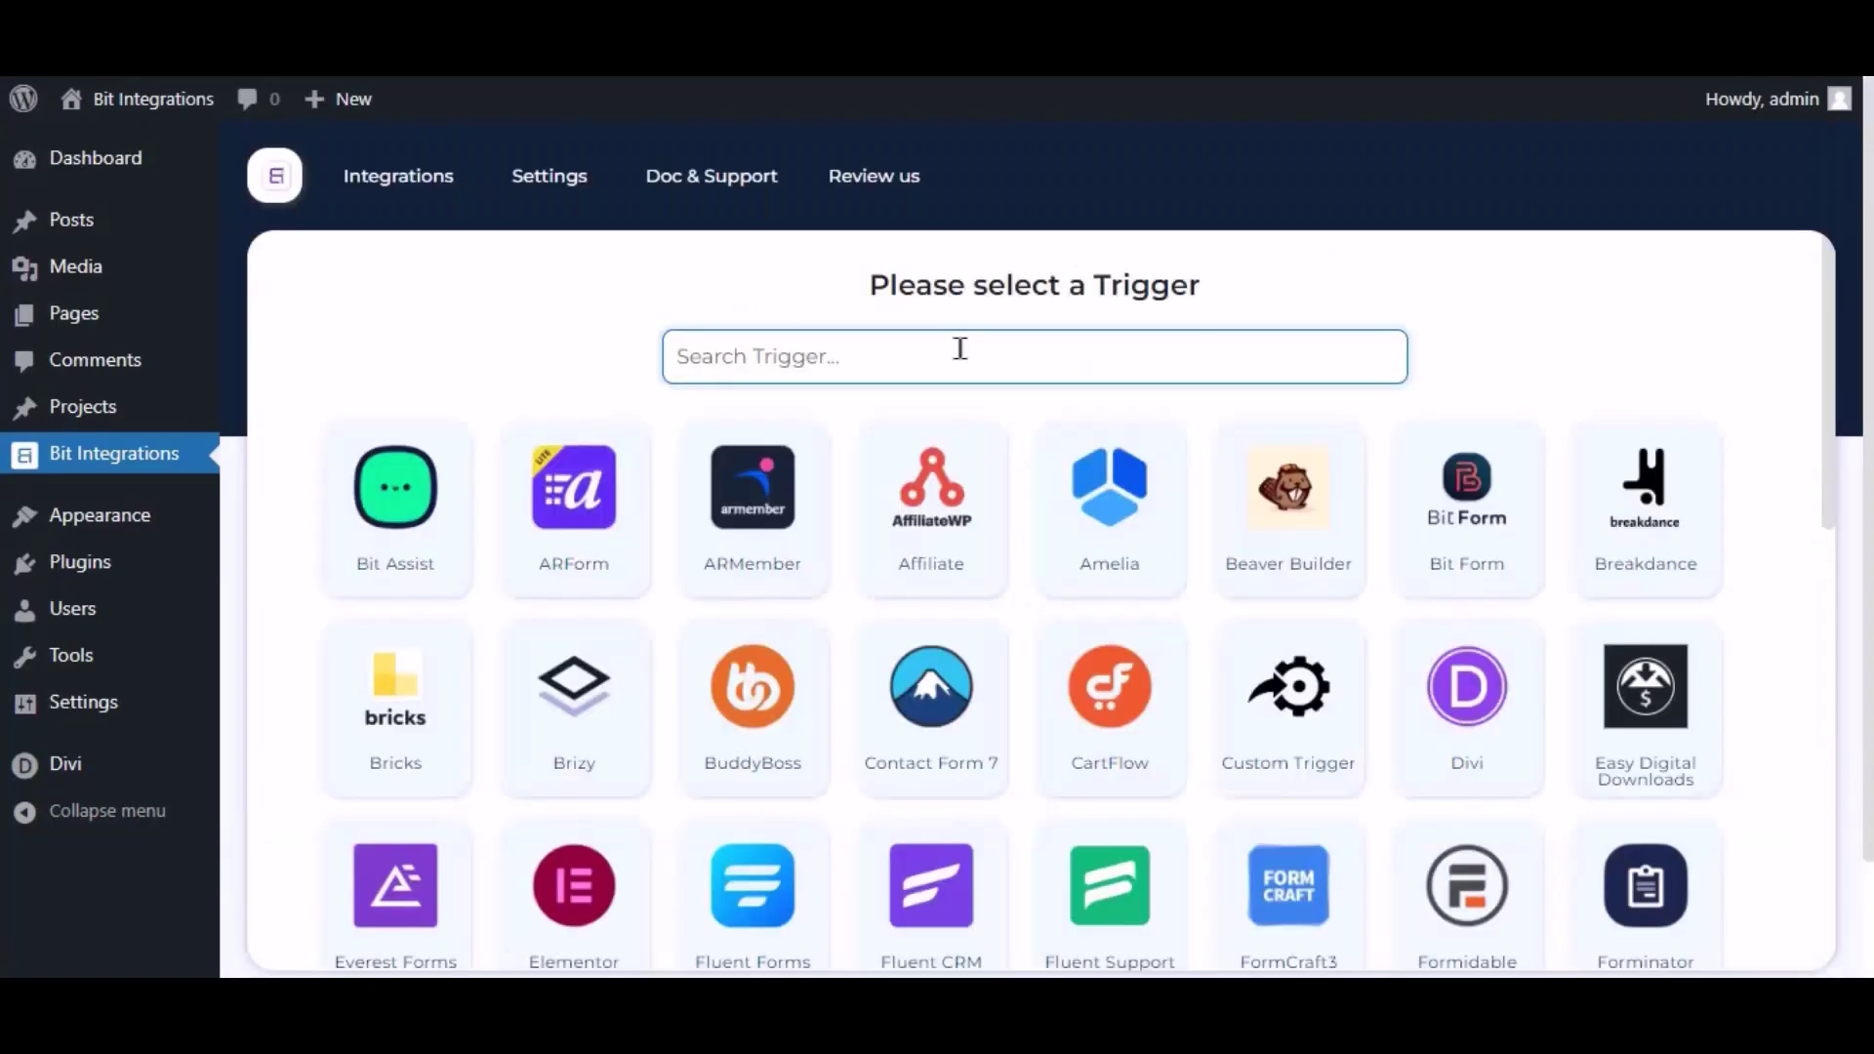
Choose Divi as the trigger, with Contact Form as the trigger form.
left_click(959, 348)
type("divi")
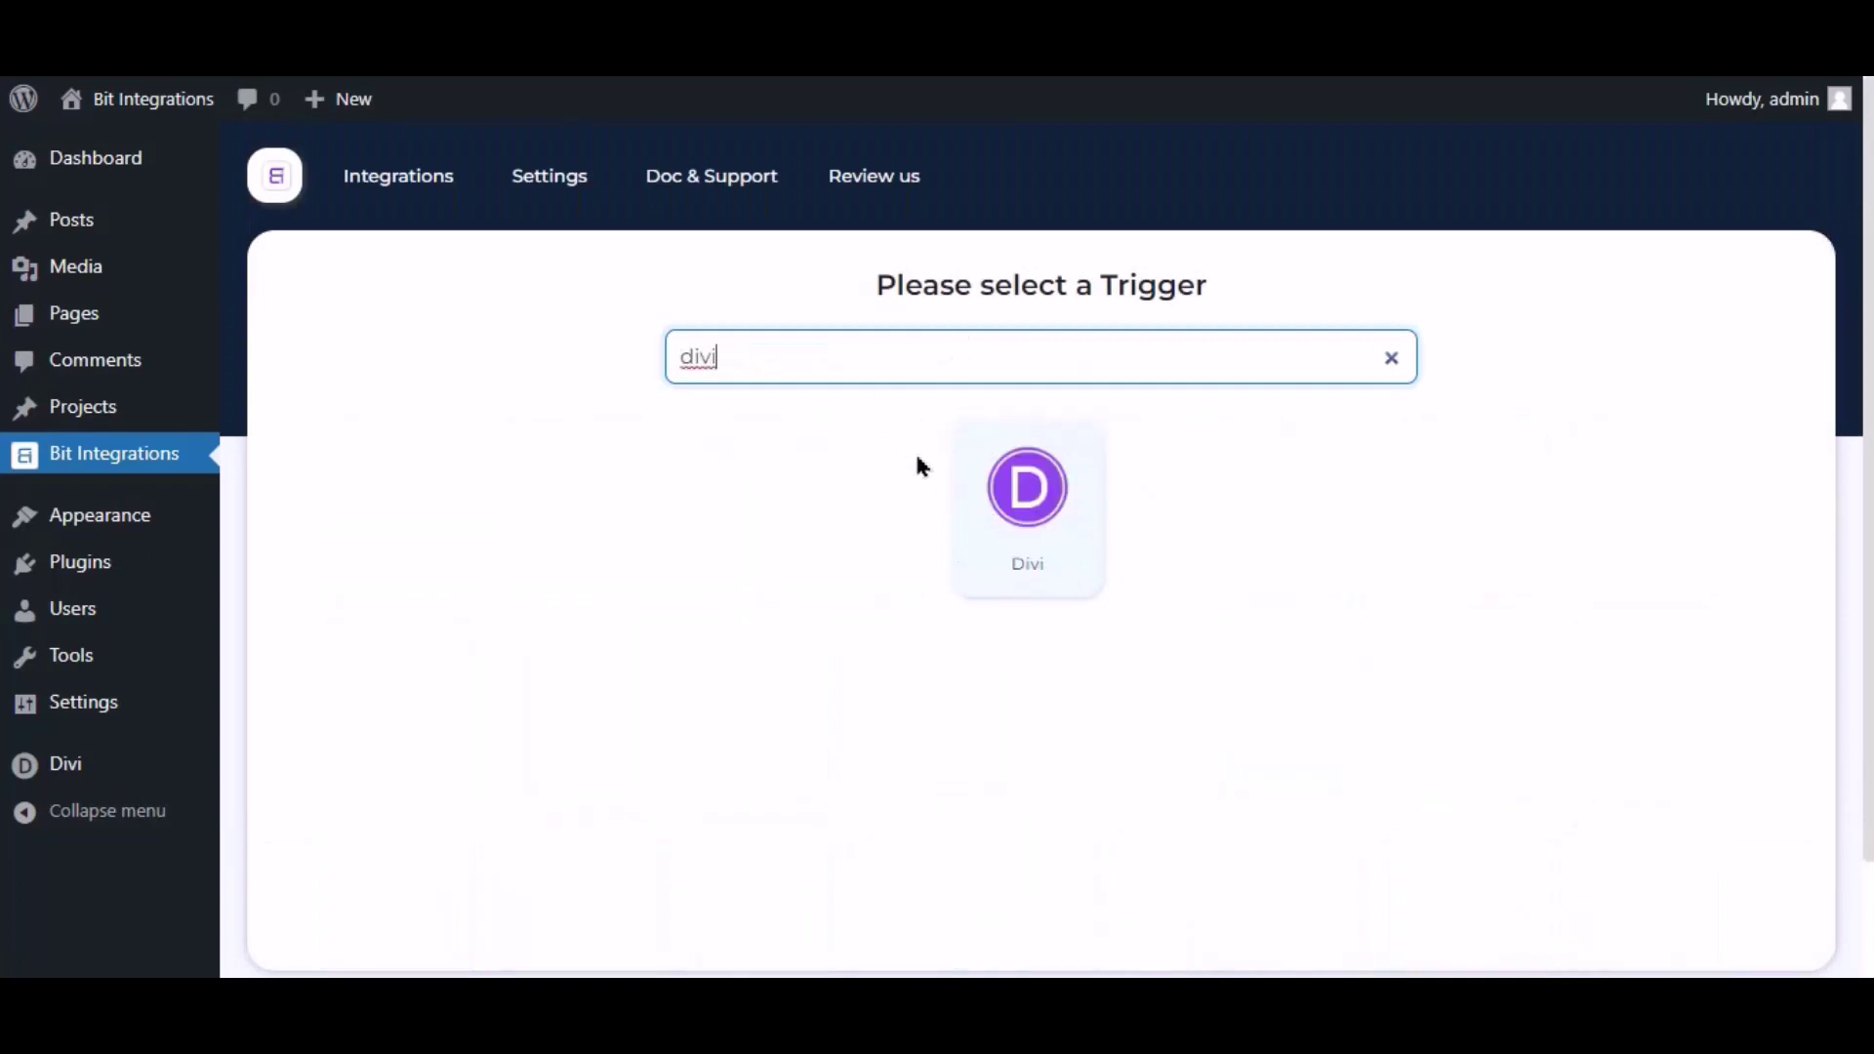
left_click(1031, 515)
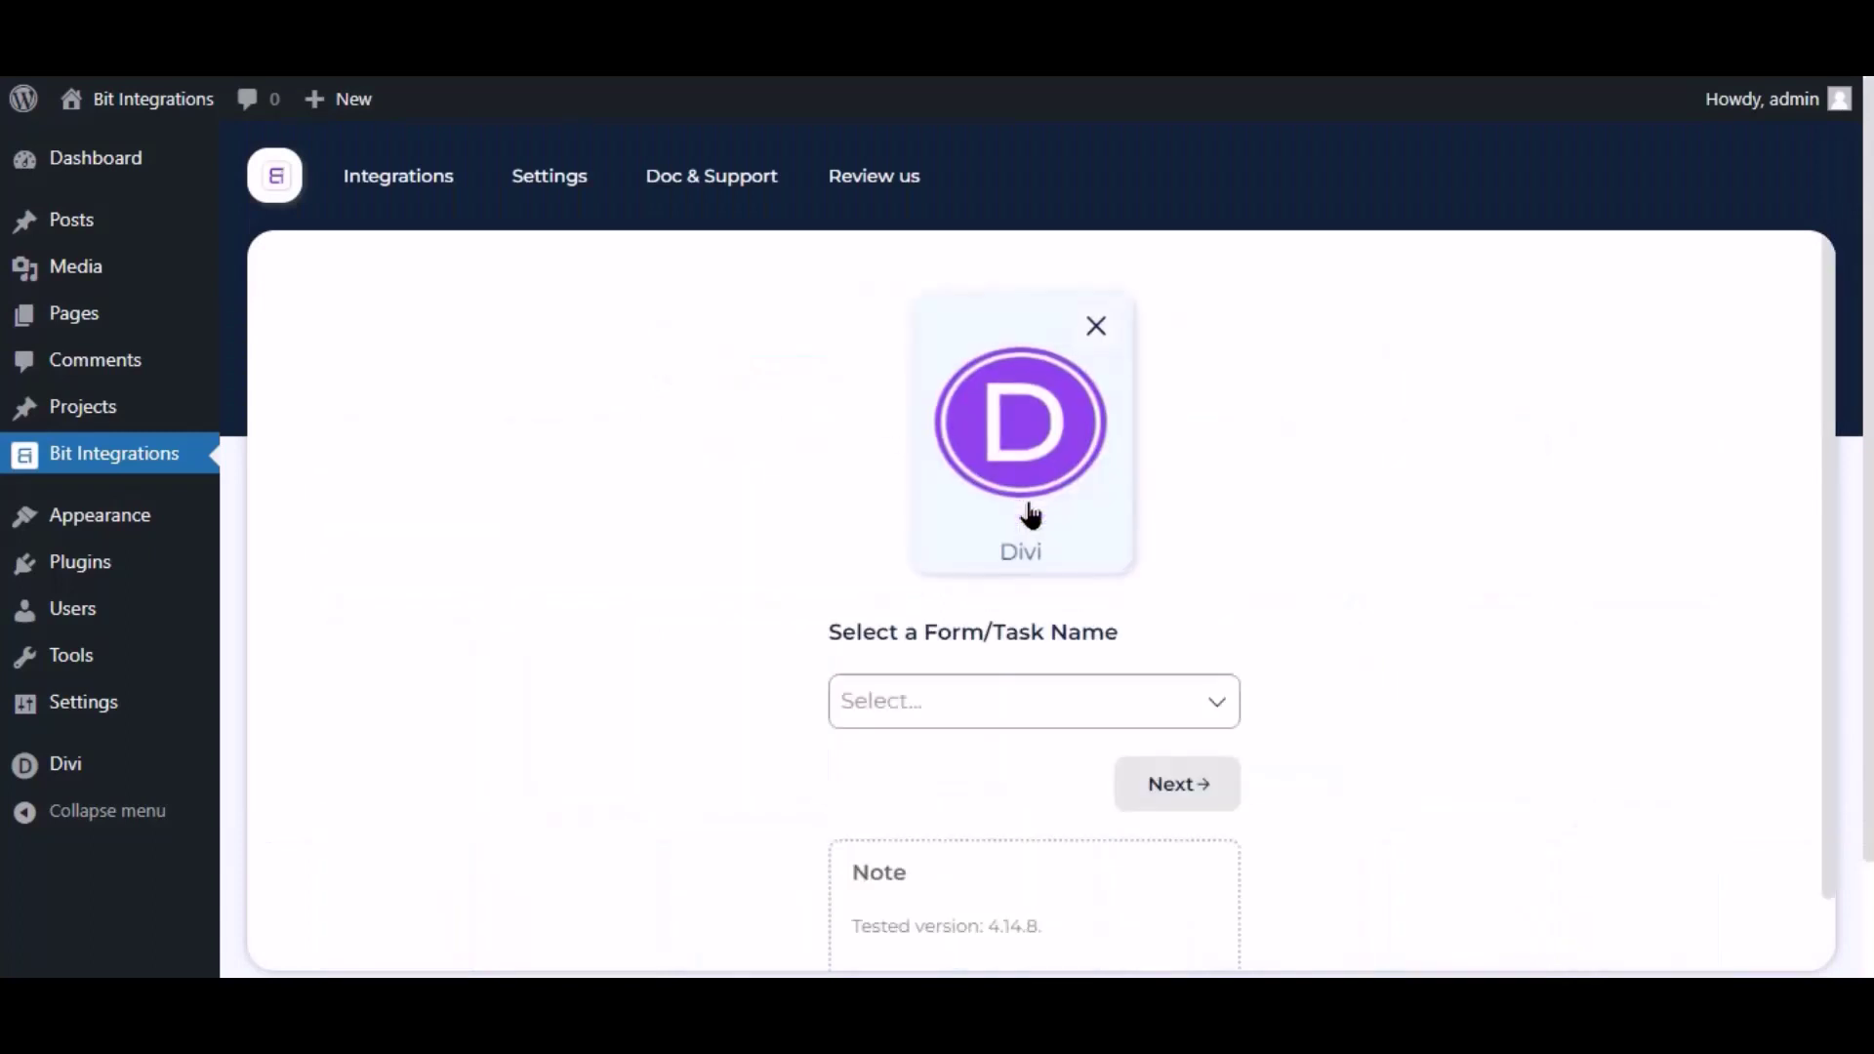
left_click(958, 703)
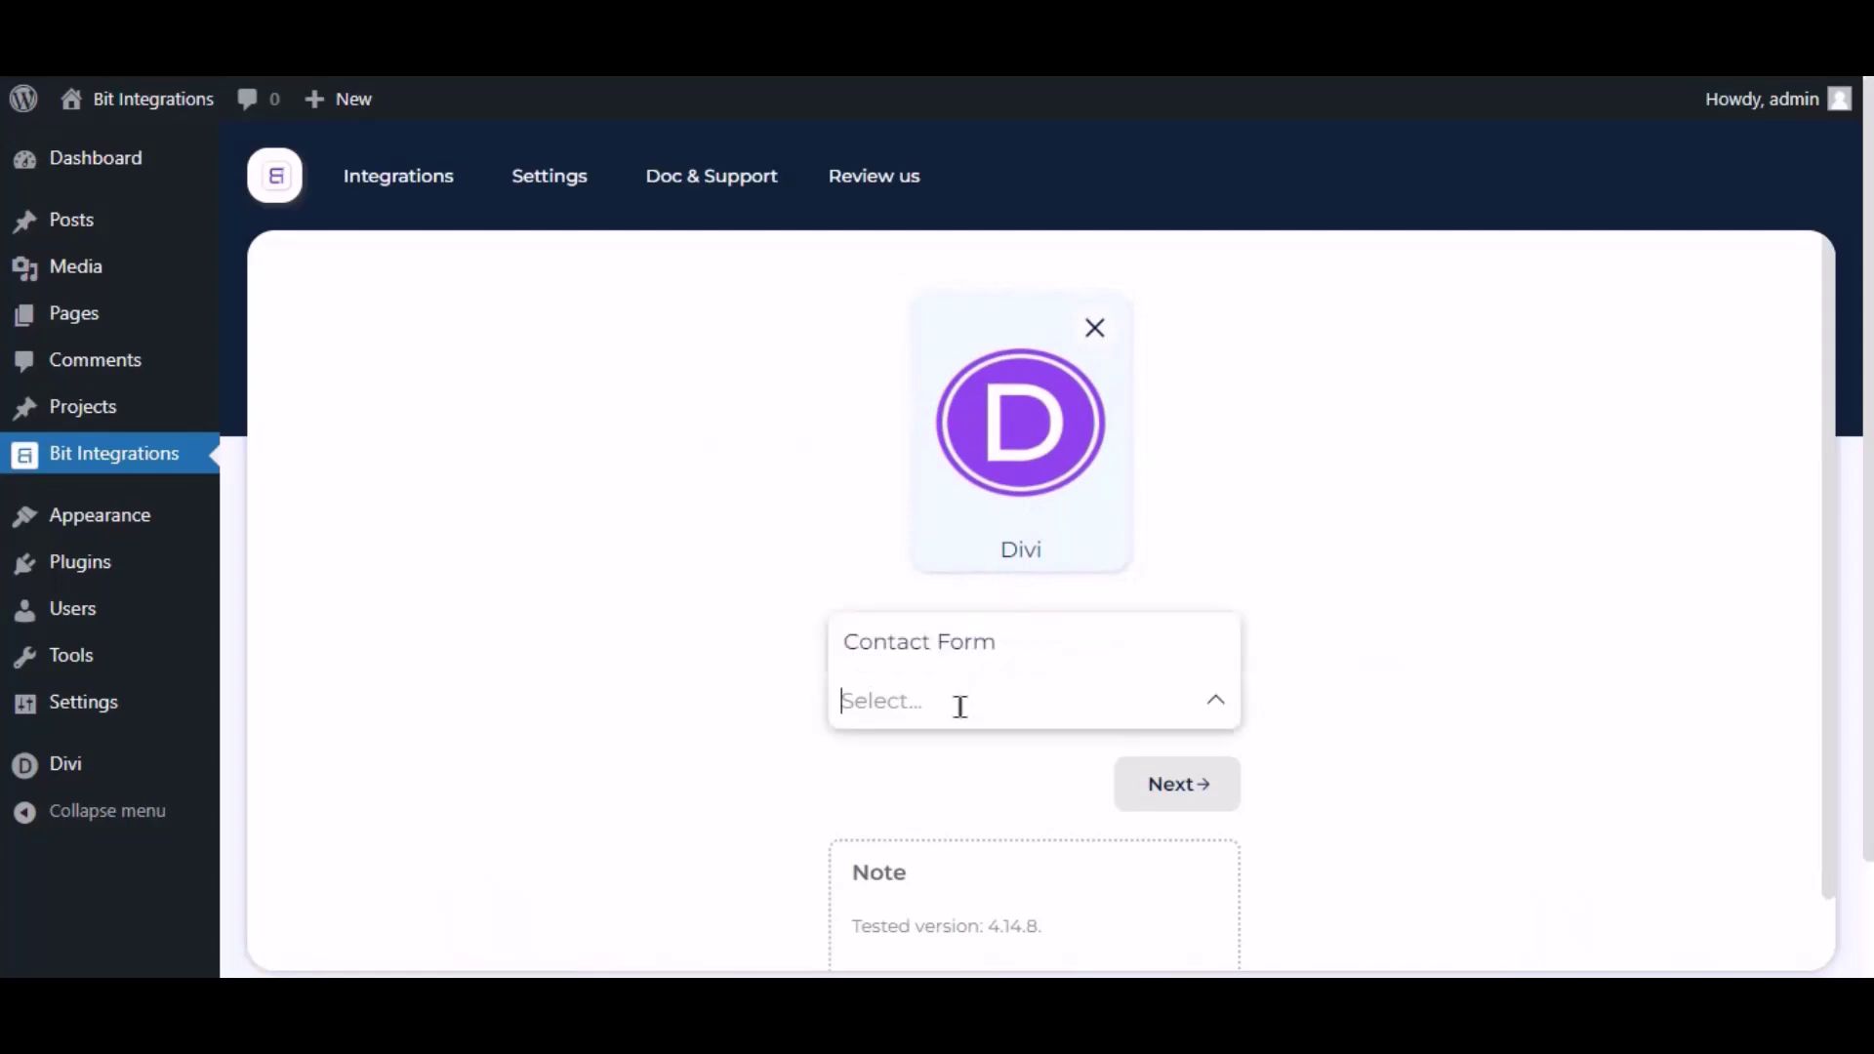
left_click(990, 654)
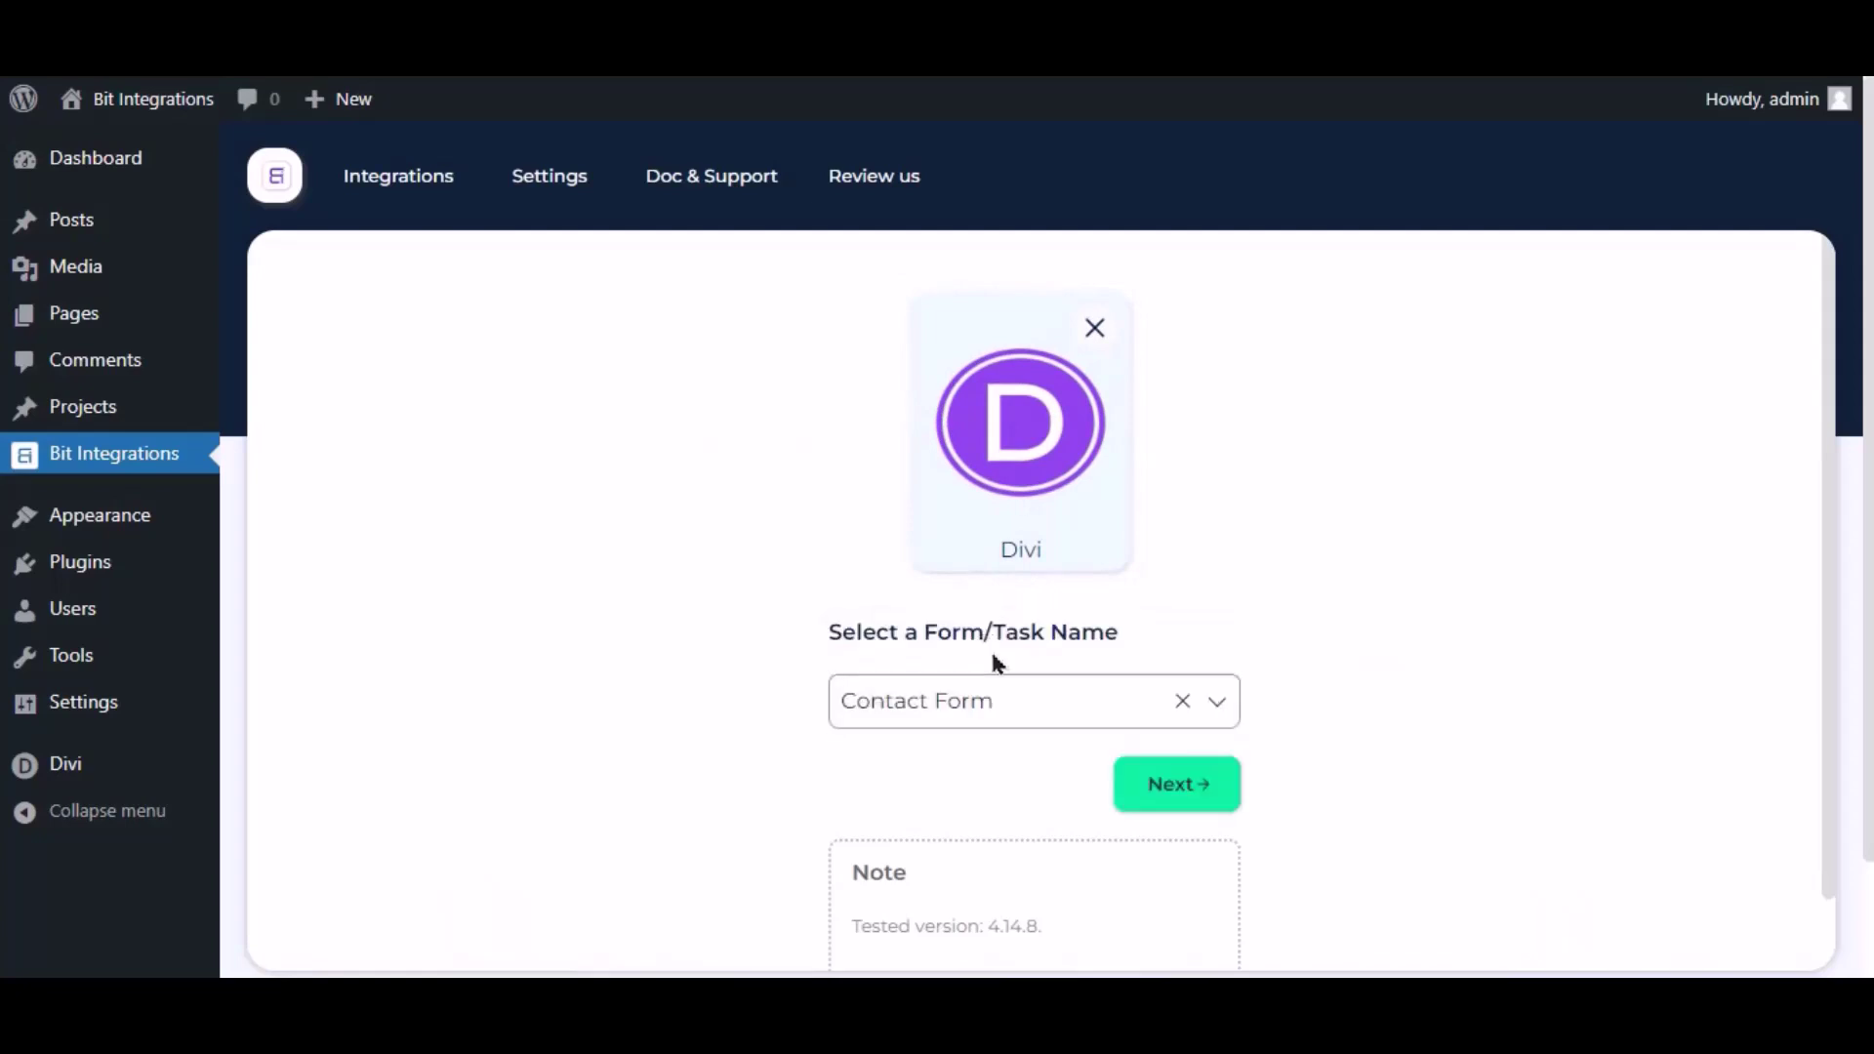
Pick Hubspot as the action and review its note on generating an access token.
left_click(1207, 783)
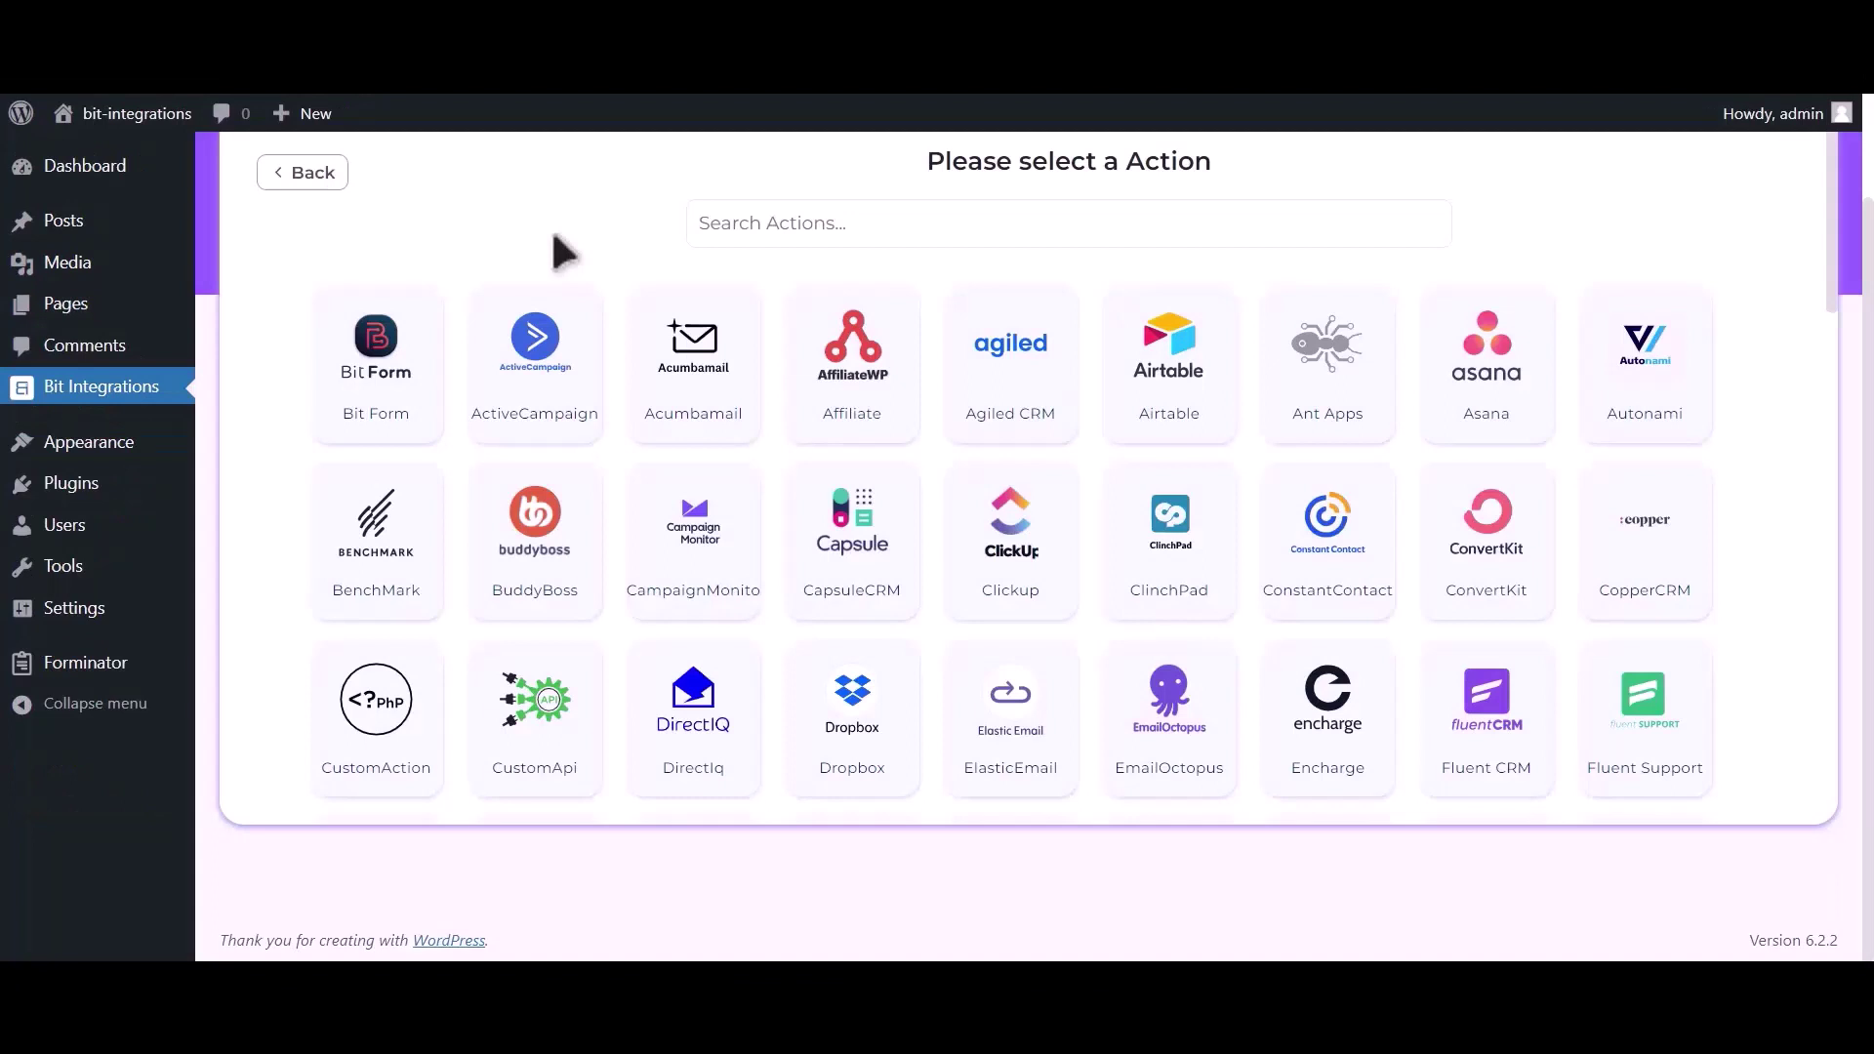
left_click(915, 223)
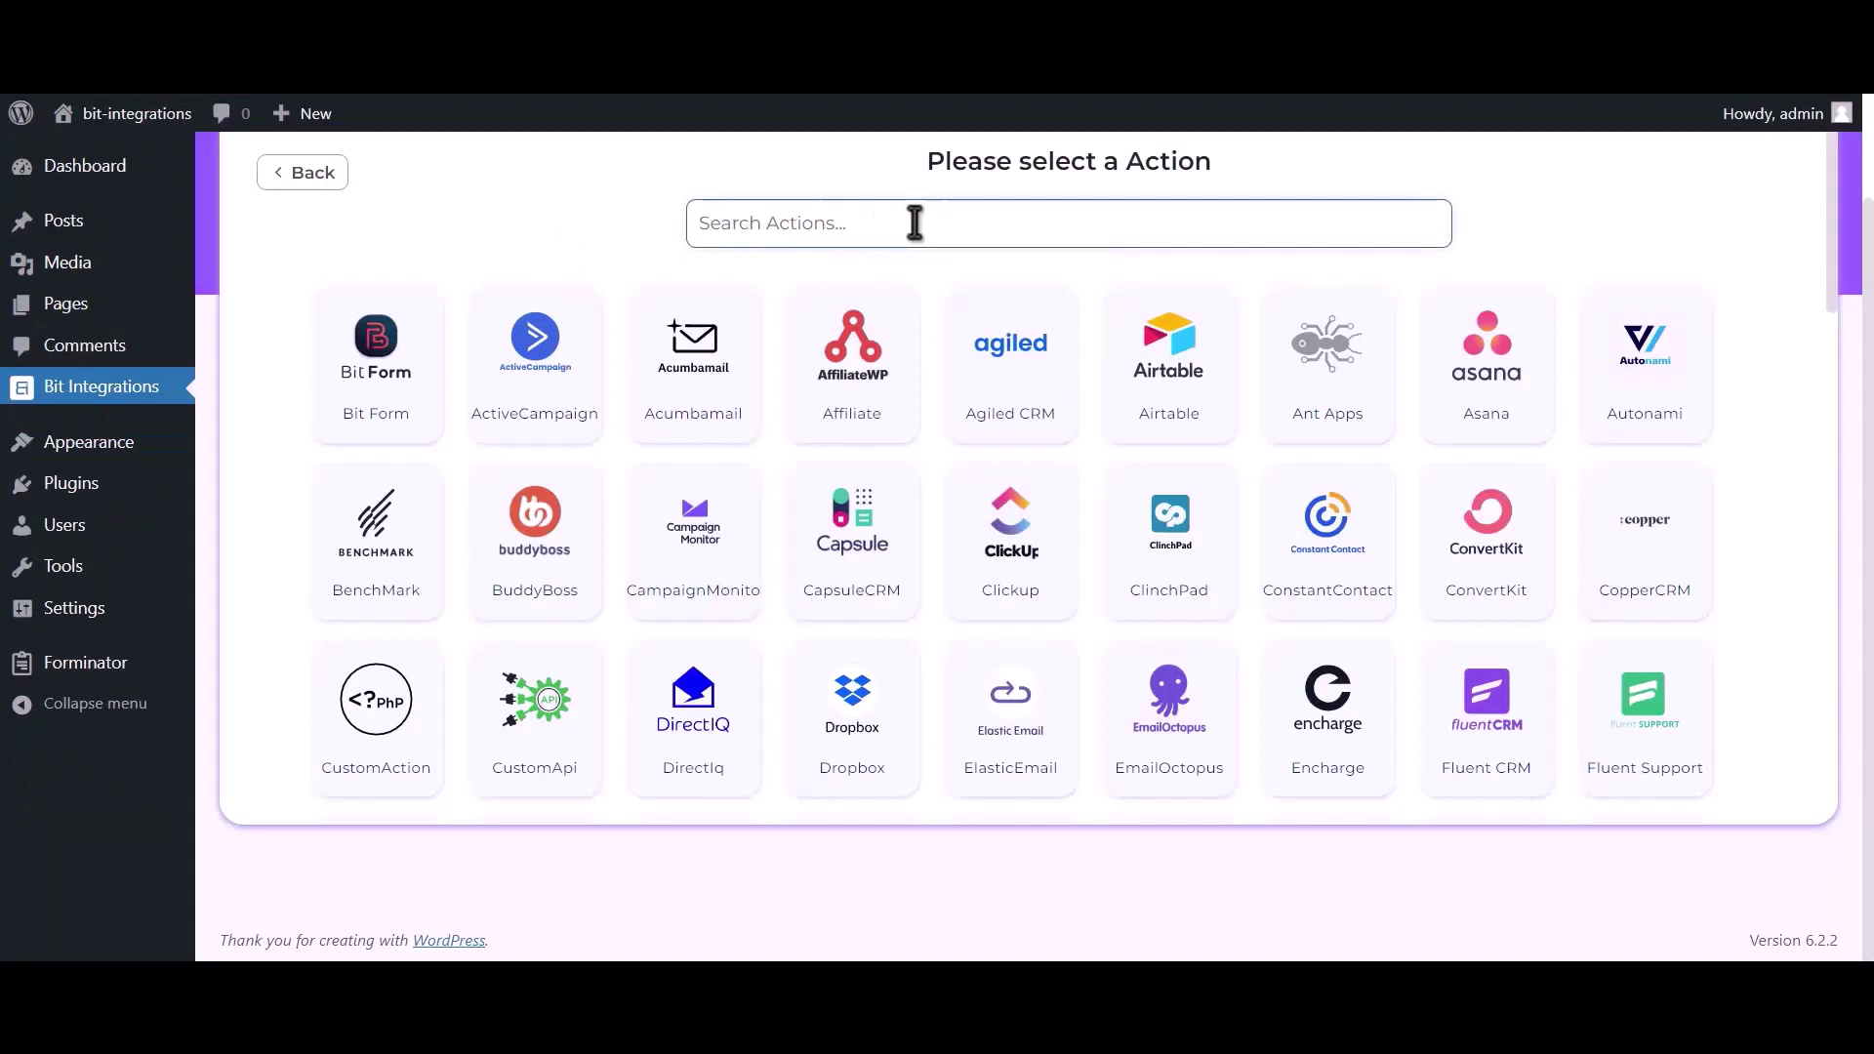
type("hubspot")
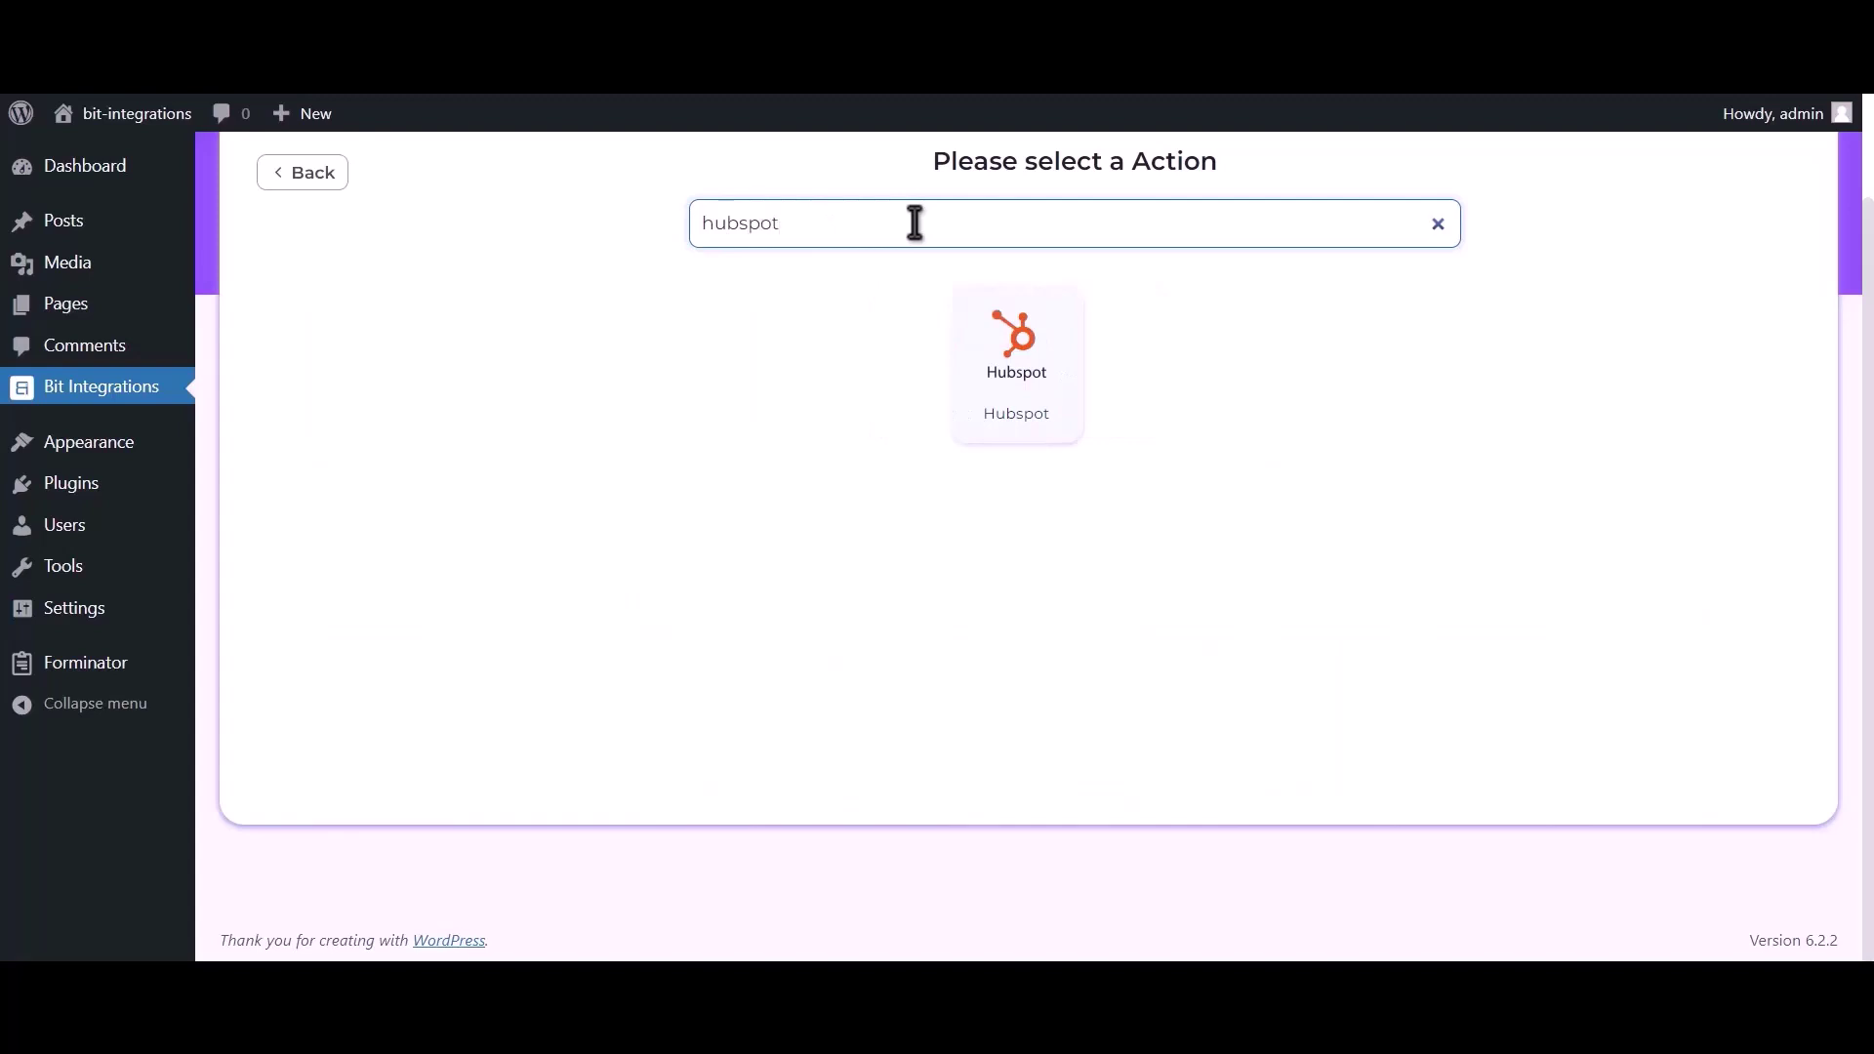
left_click(1025, 390)
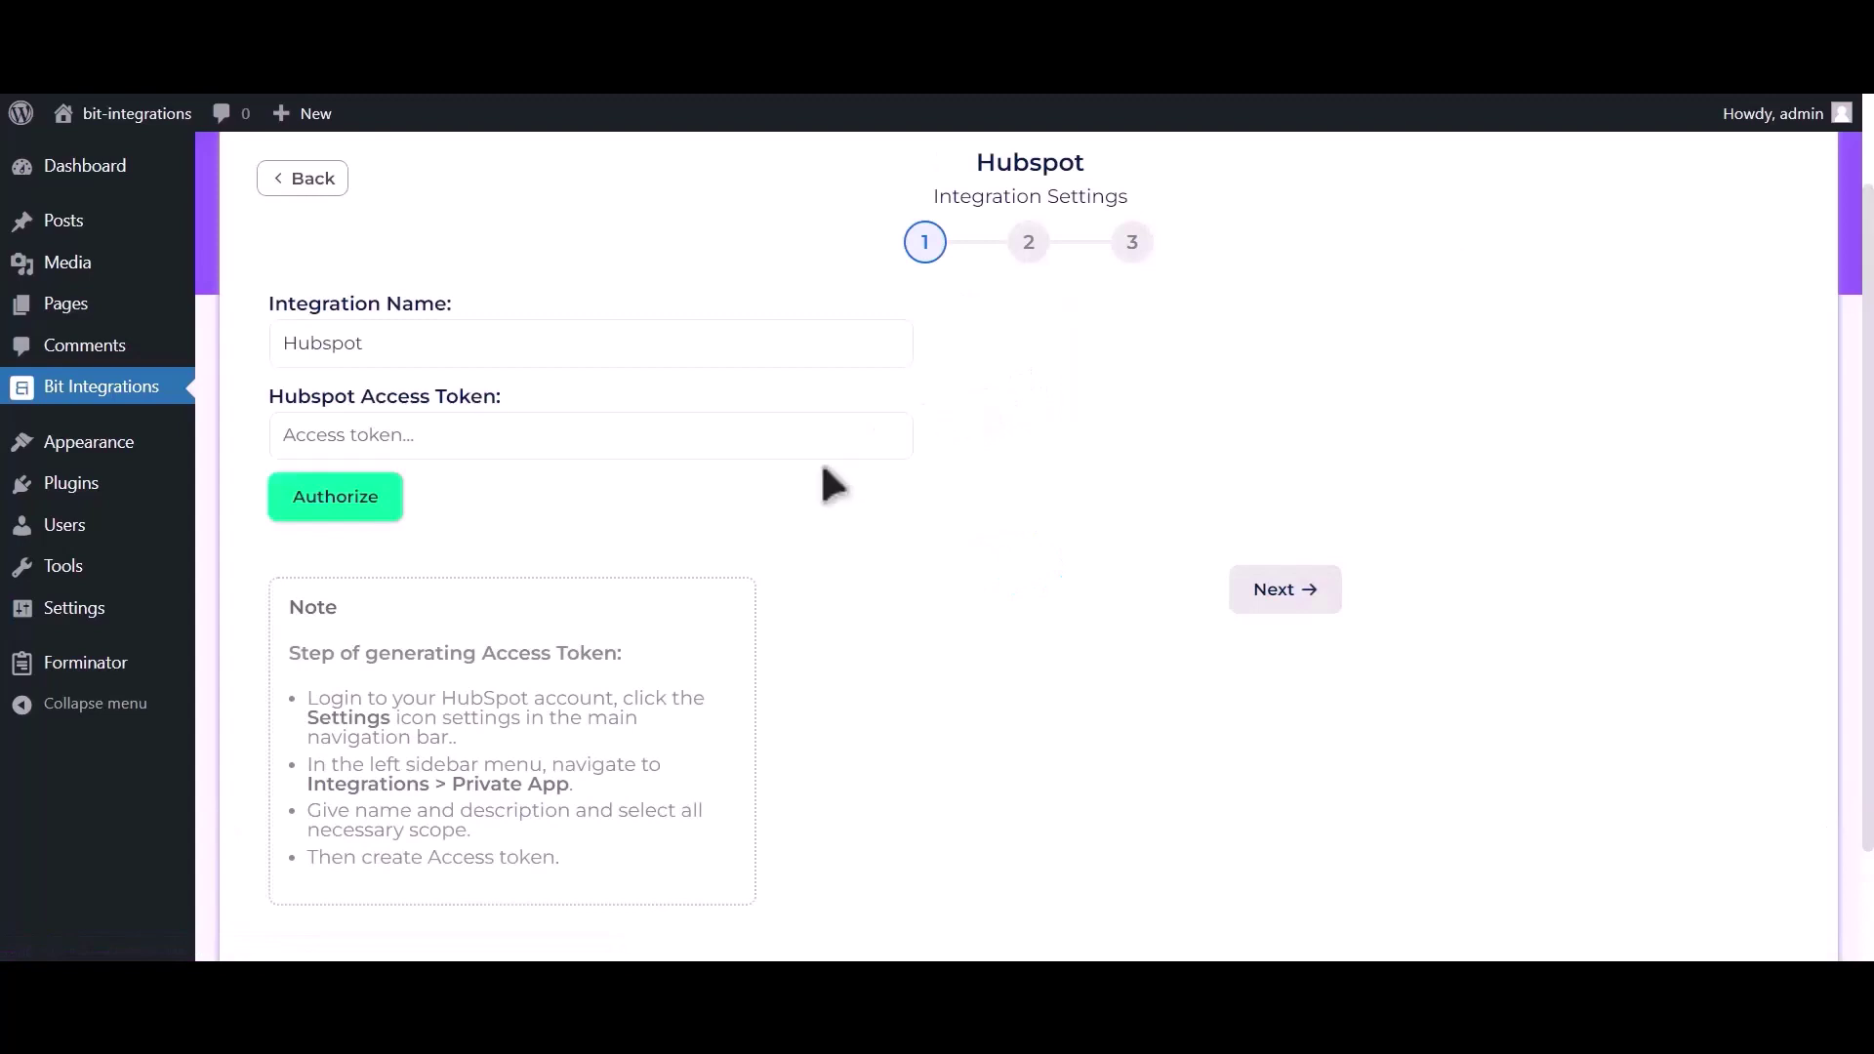
left_click_drag(283, 652, 630, 884)
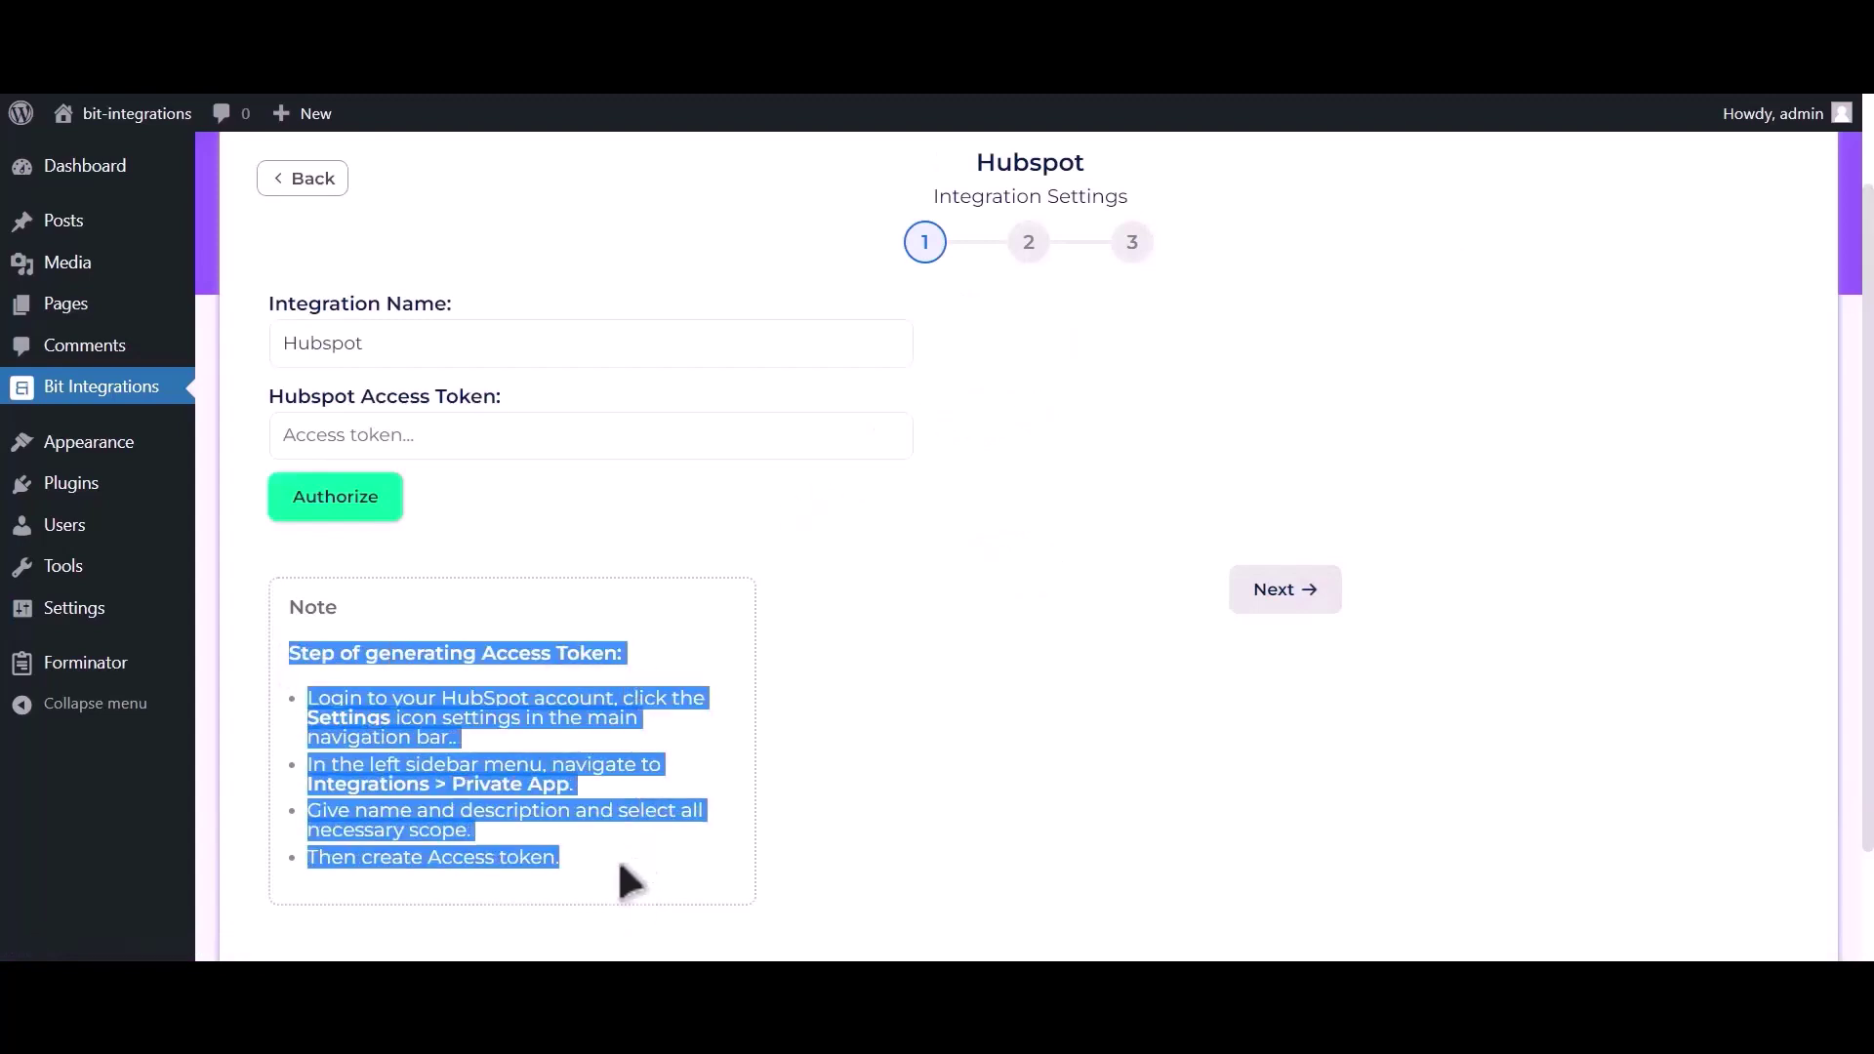
left_click(631, 647)
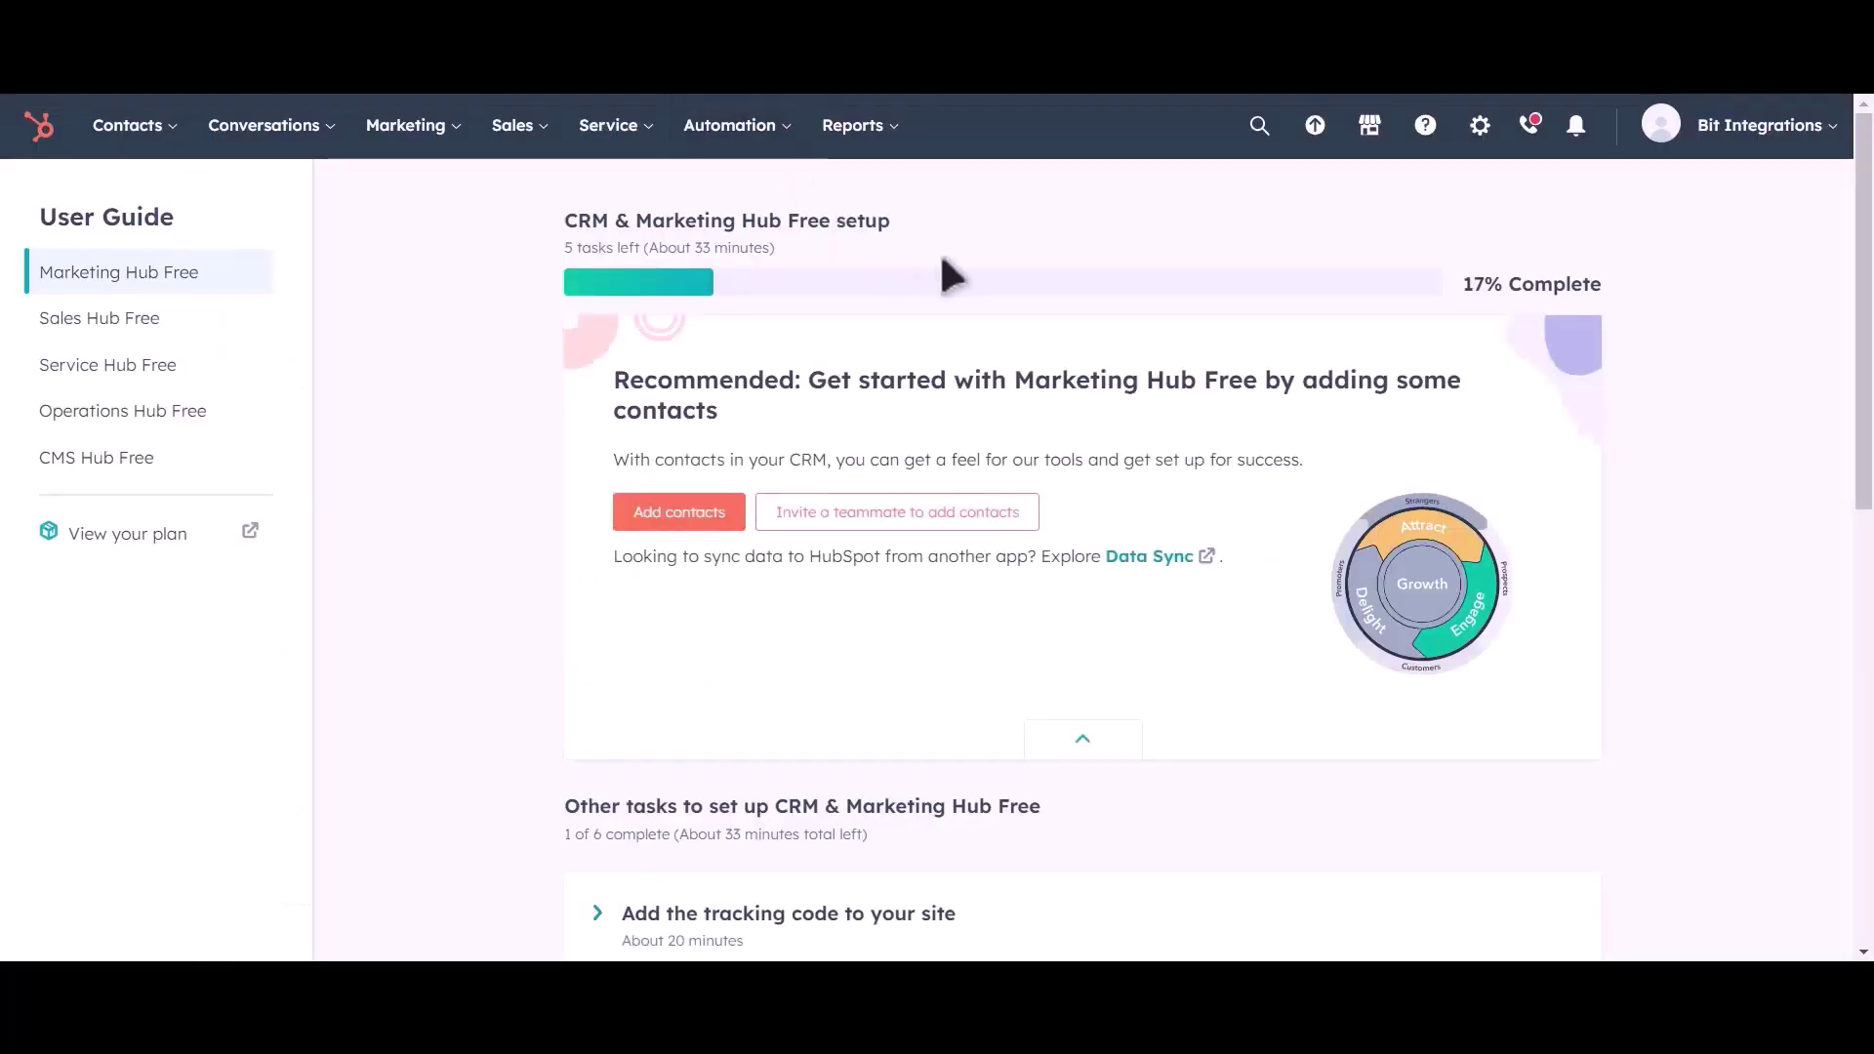
Go to HubSpot Settings > Integrations > Private Apps.
left_click(1479, 145)
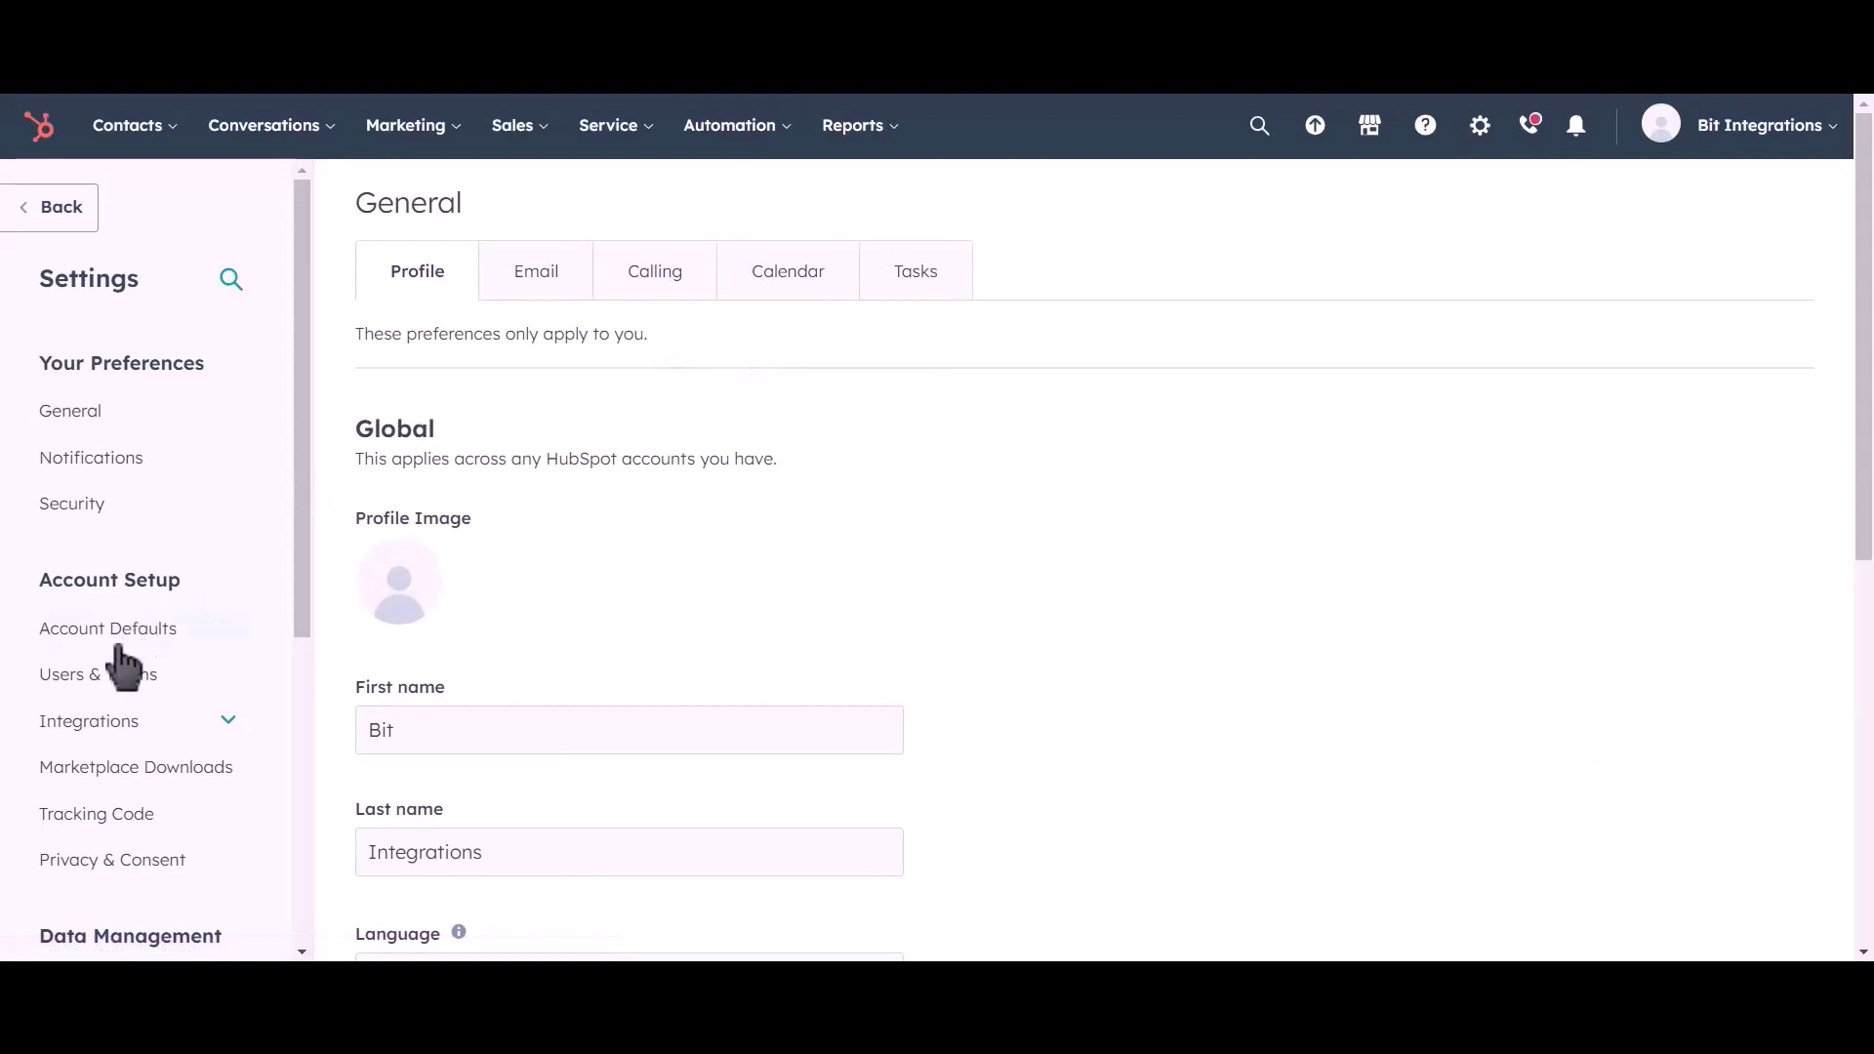
left_click(171, 727)
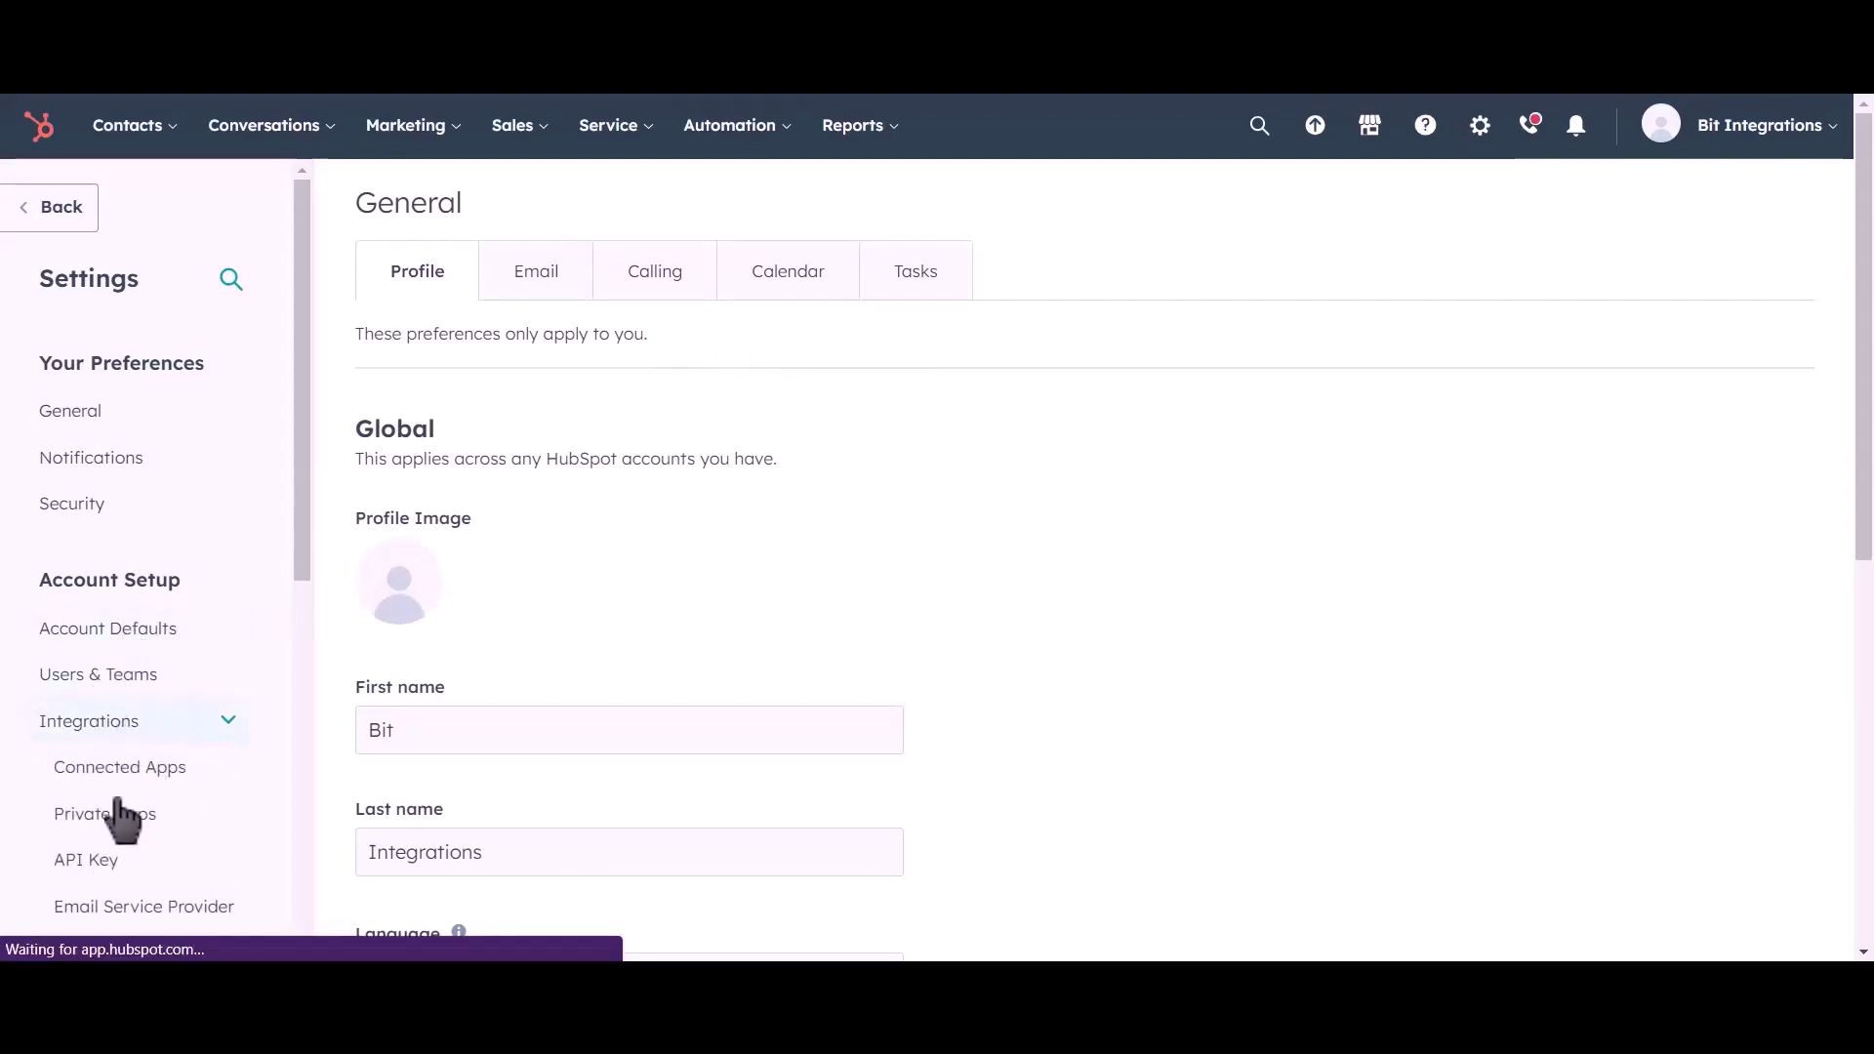
left_click(193, 828)
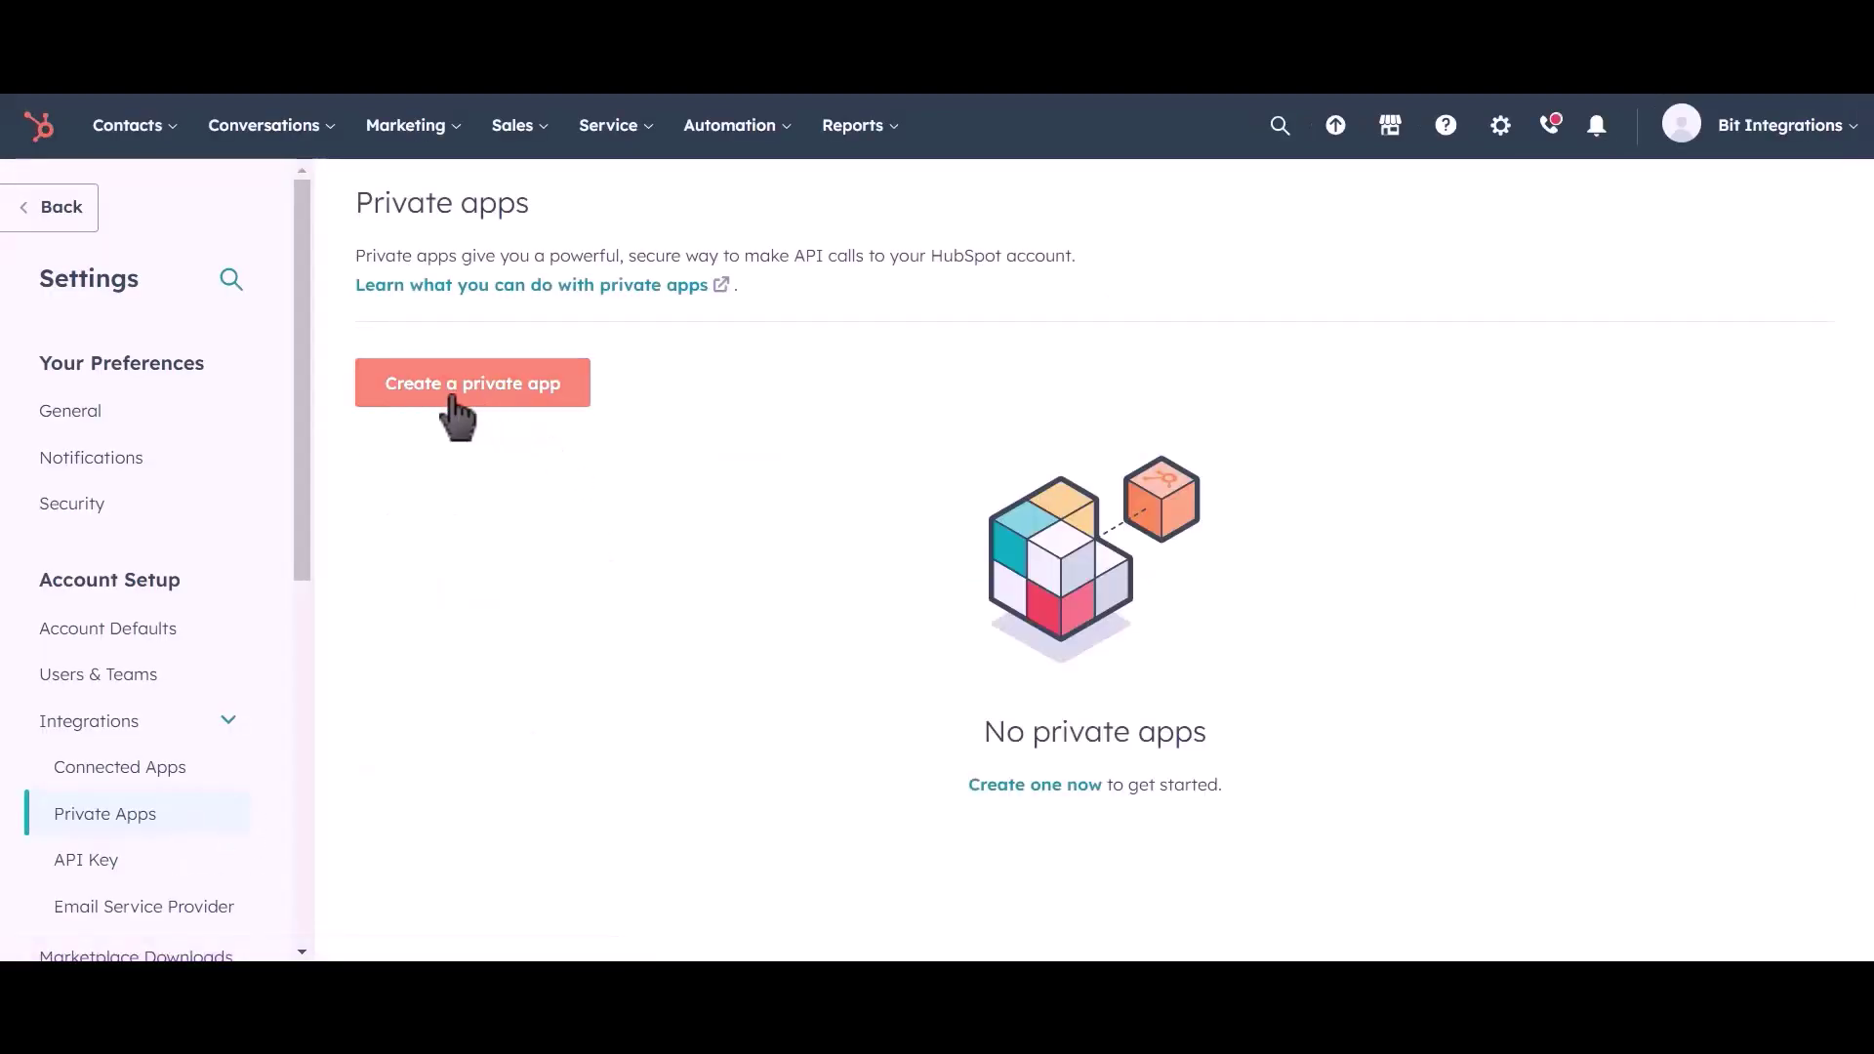
Create a new private app and rename it 'Bit Integrations'.
left_click(514, 415)
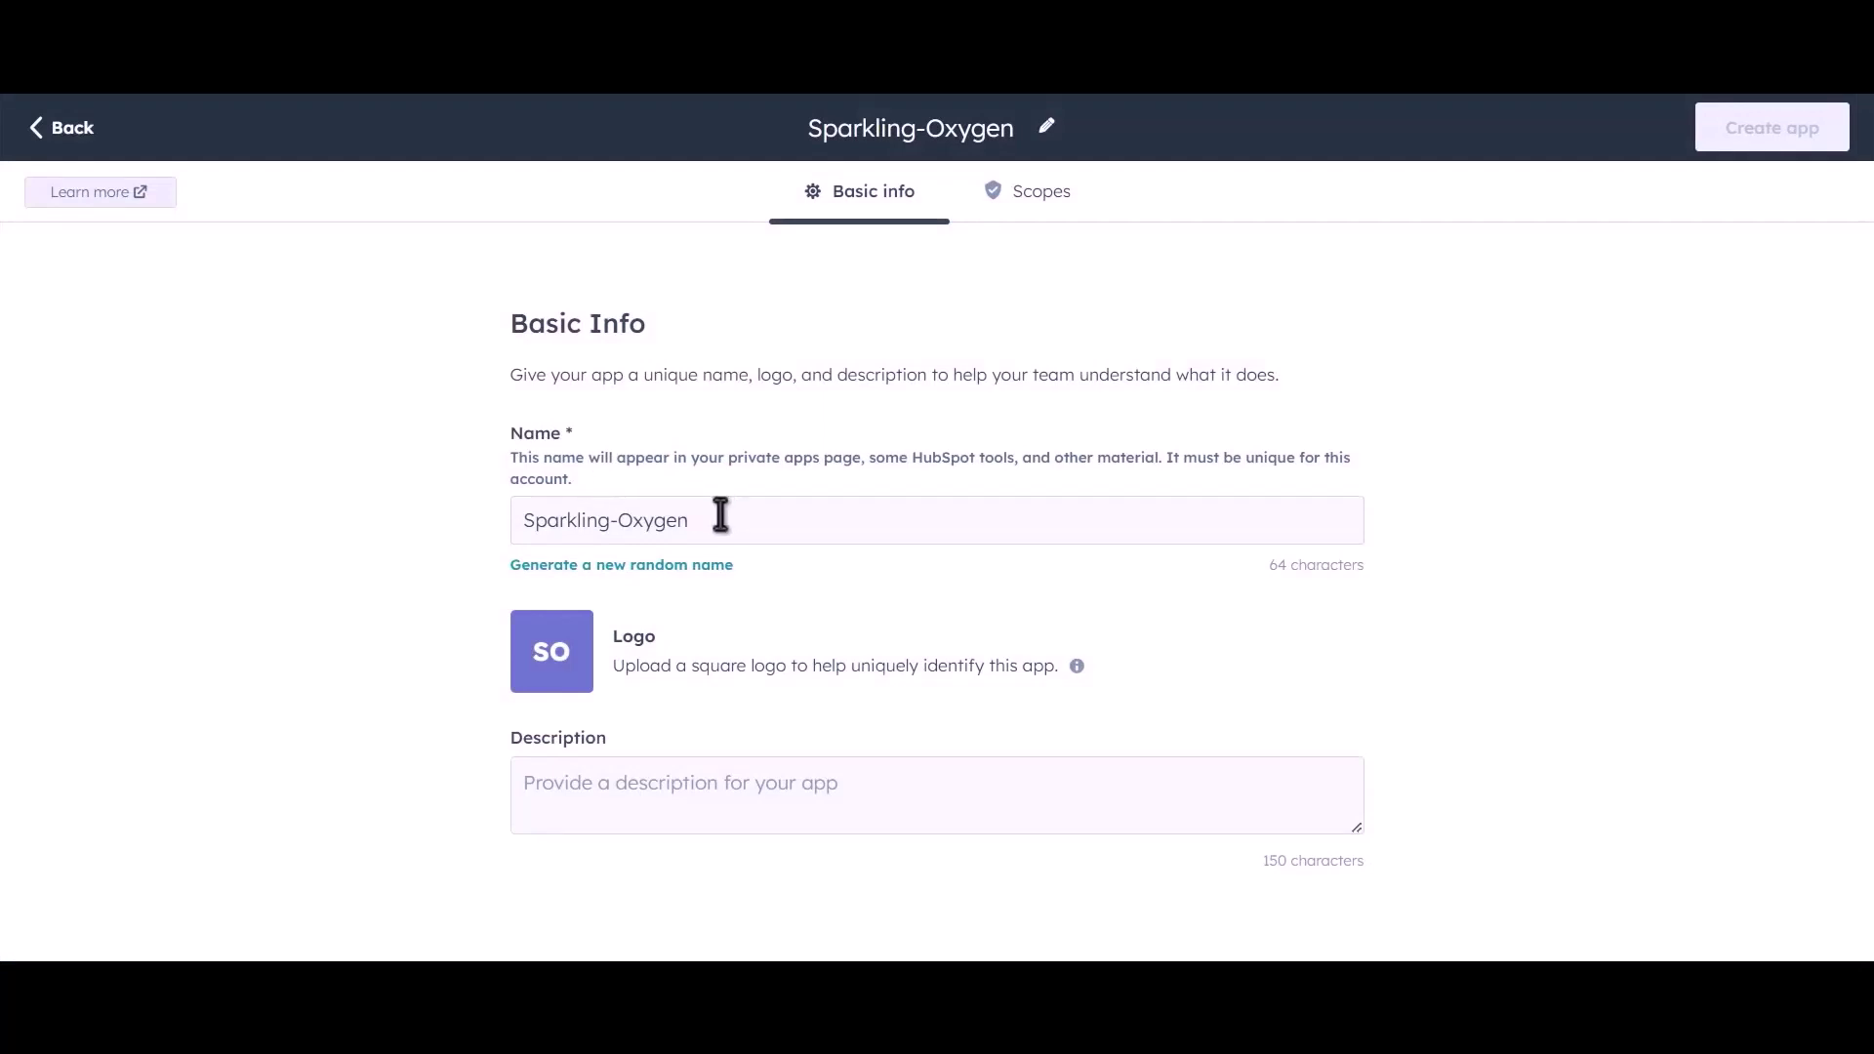
left_click_drag(722, 514, 496, 522)
type("B")
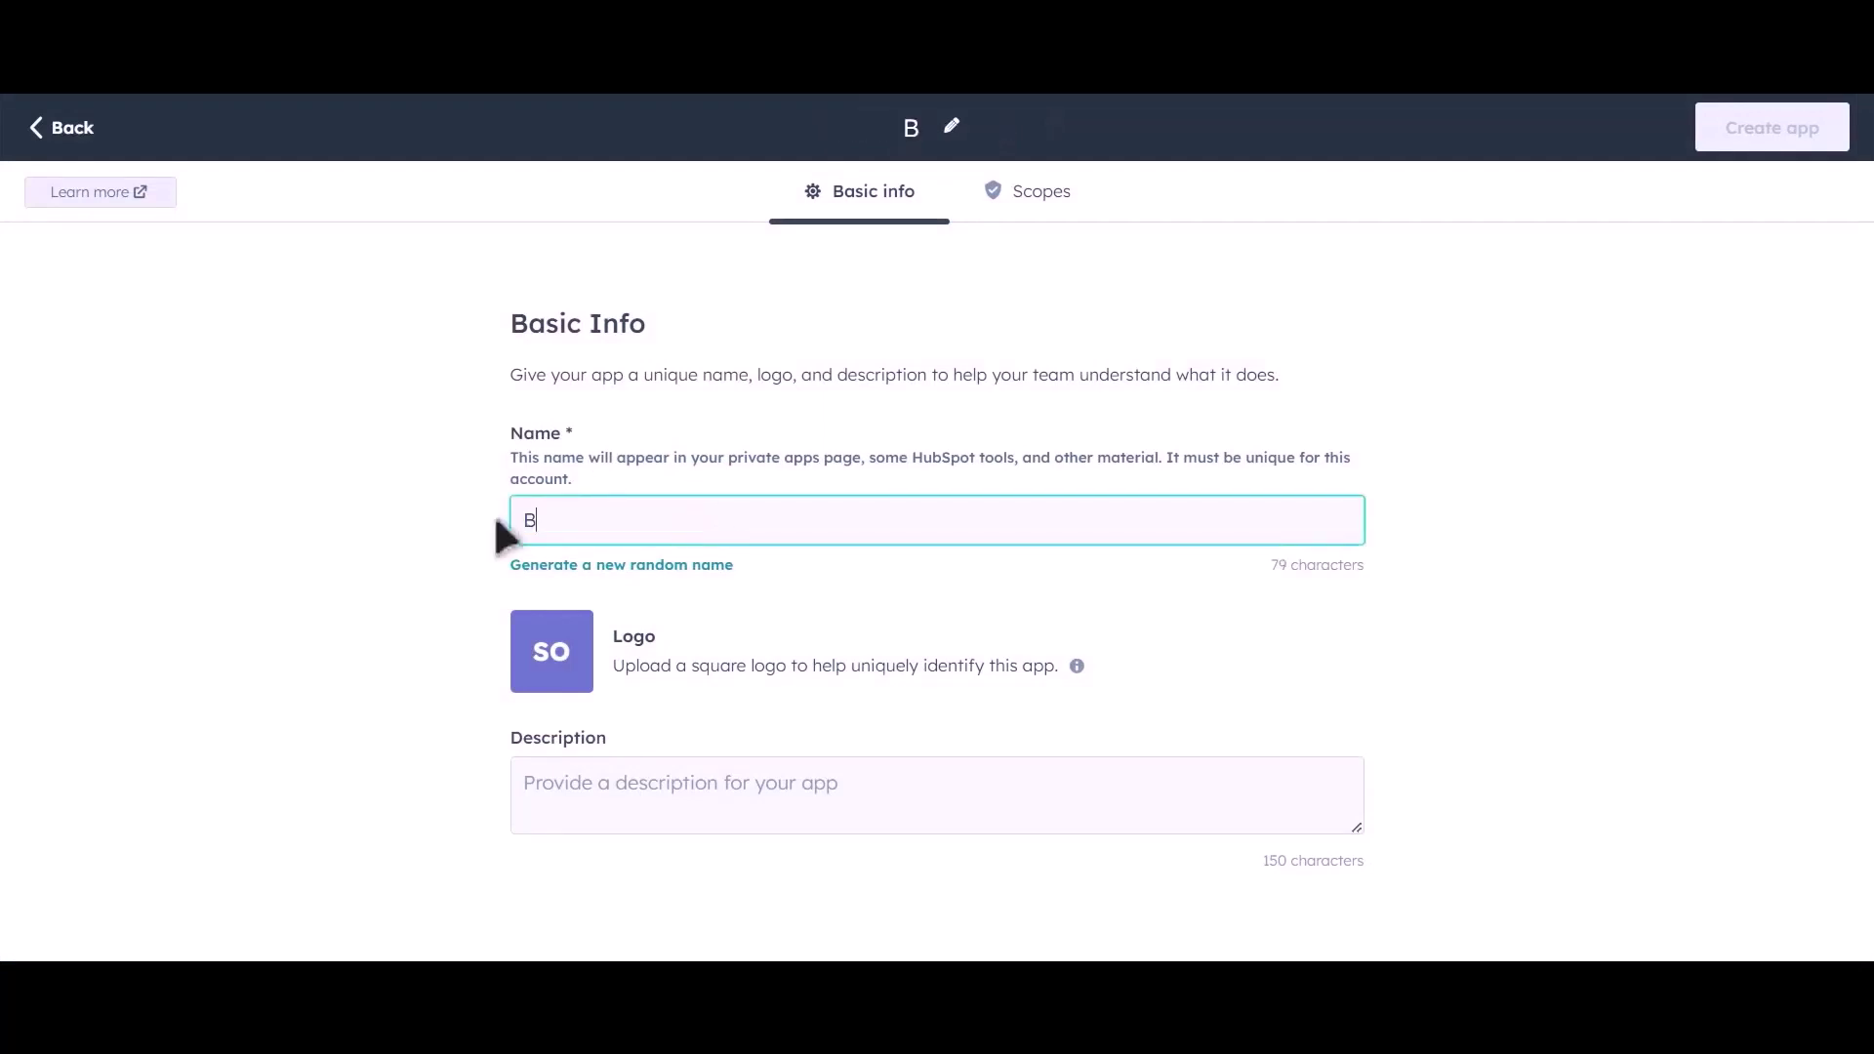
type("it Inte")
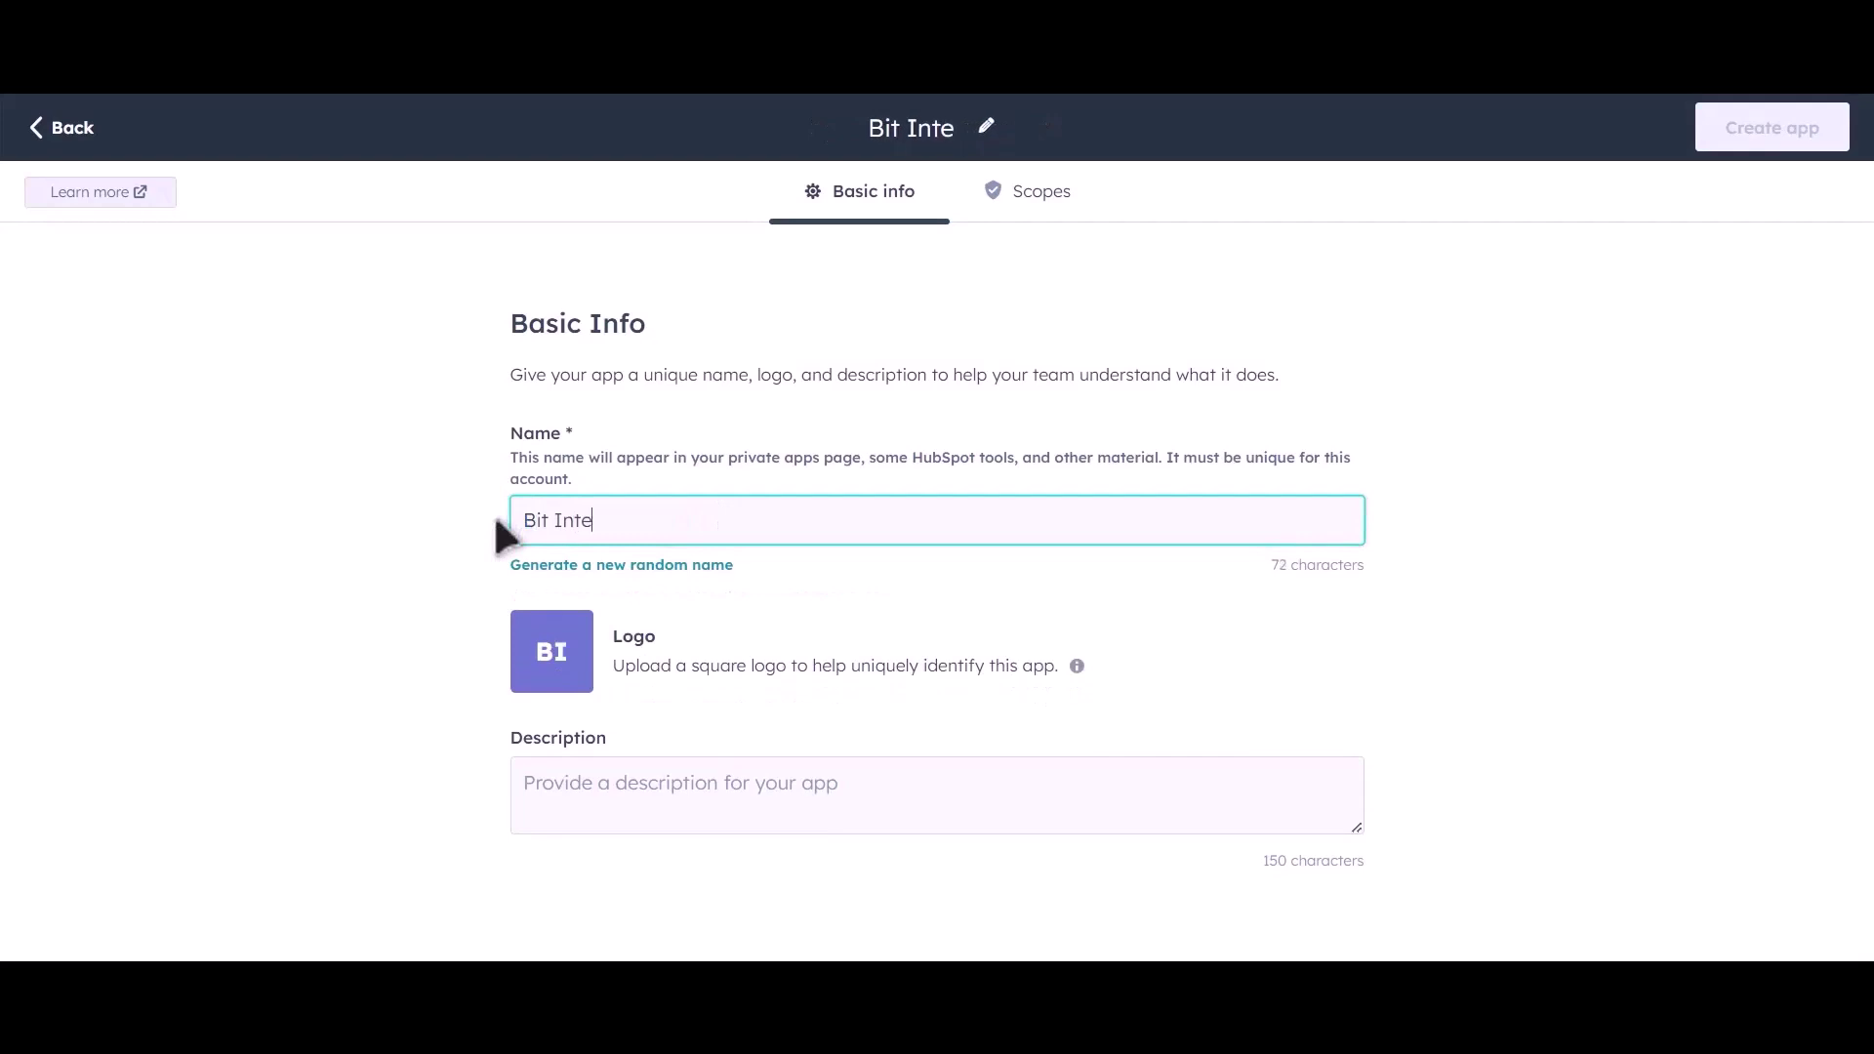
type("grations")
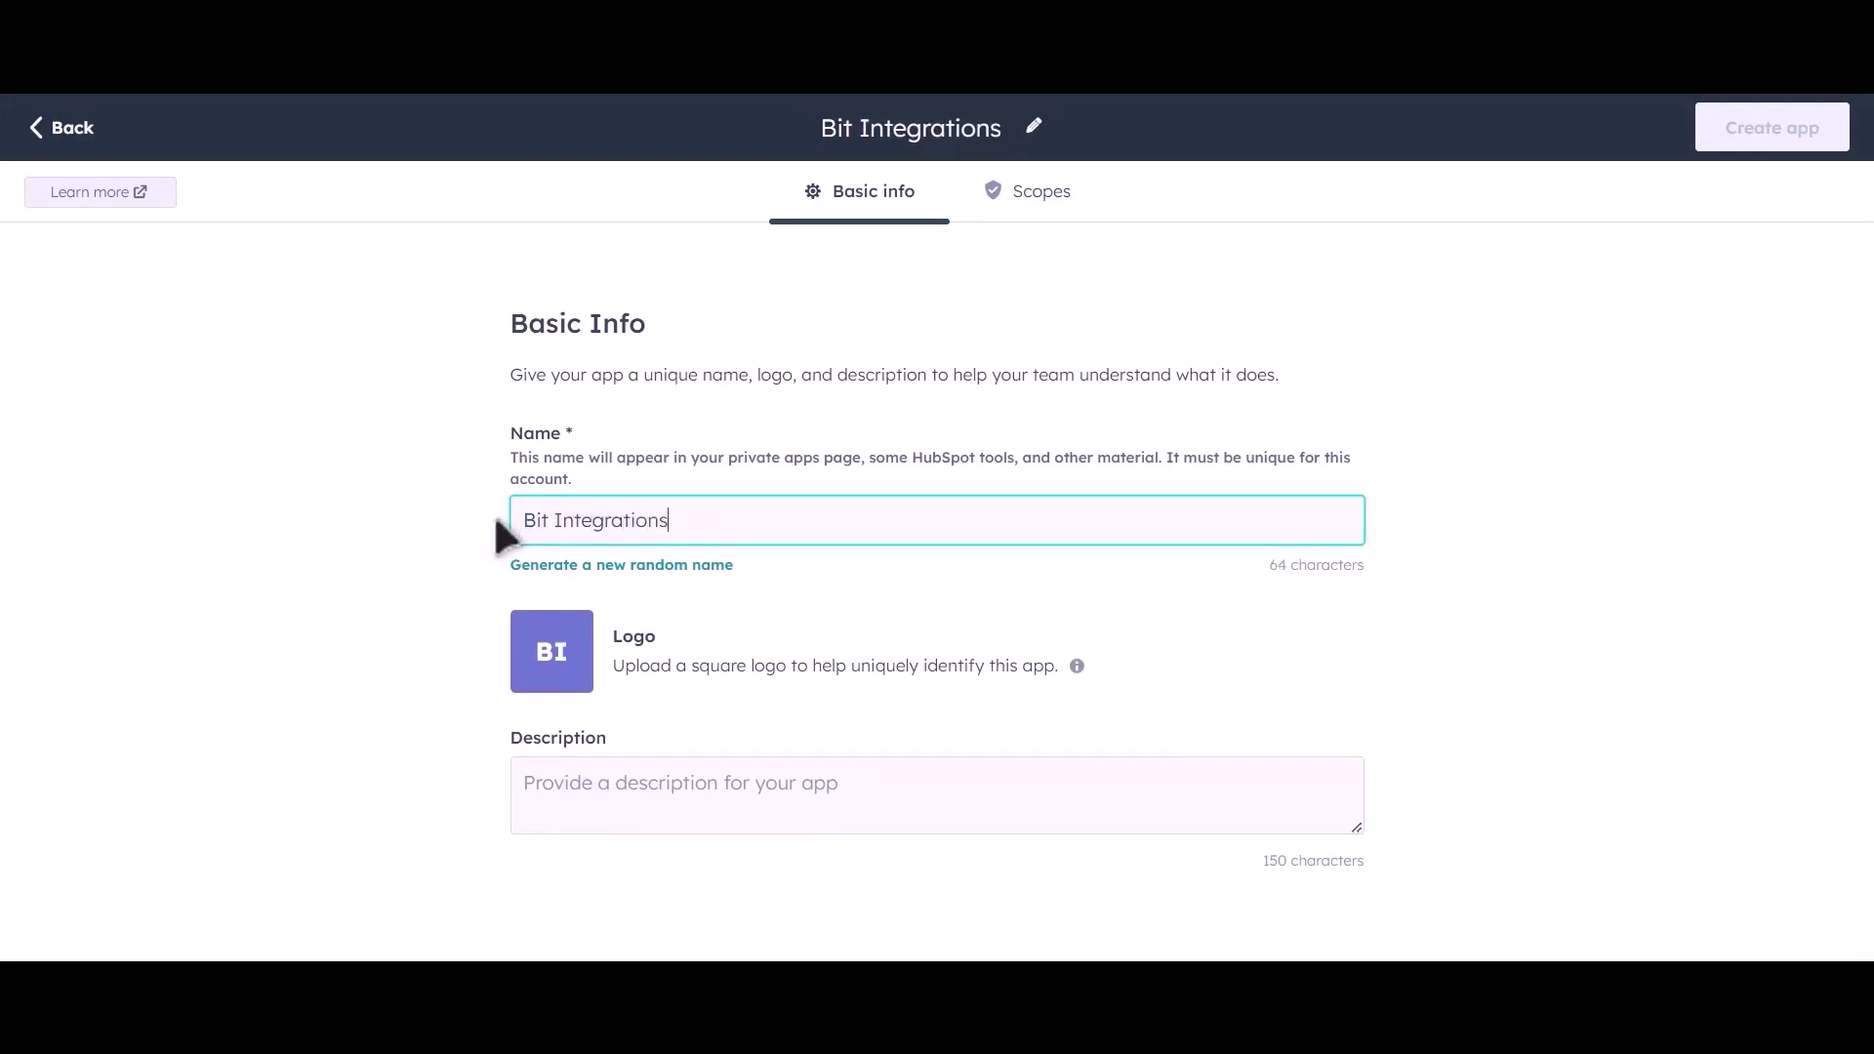
On the Scopes tab, grant CRM read access to lists, objects and schemas through deals.
left_click(1042, 196)
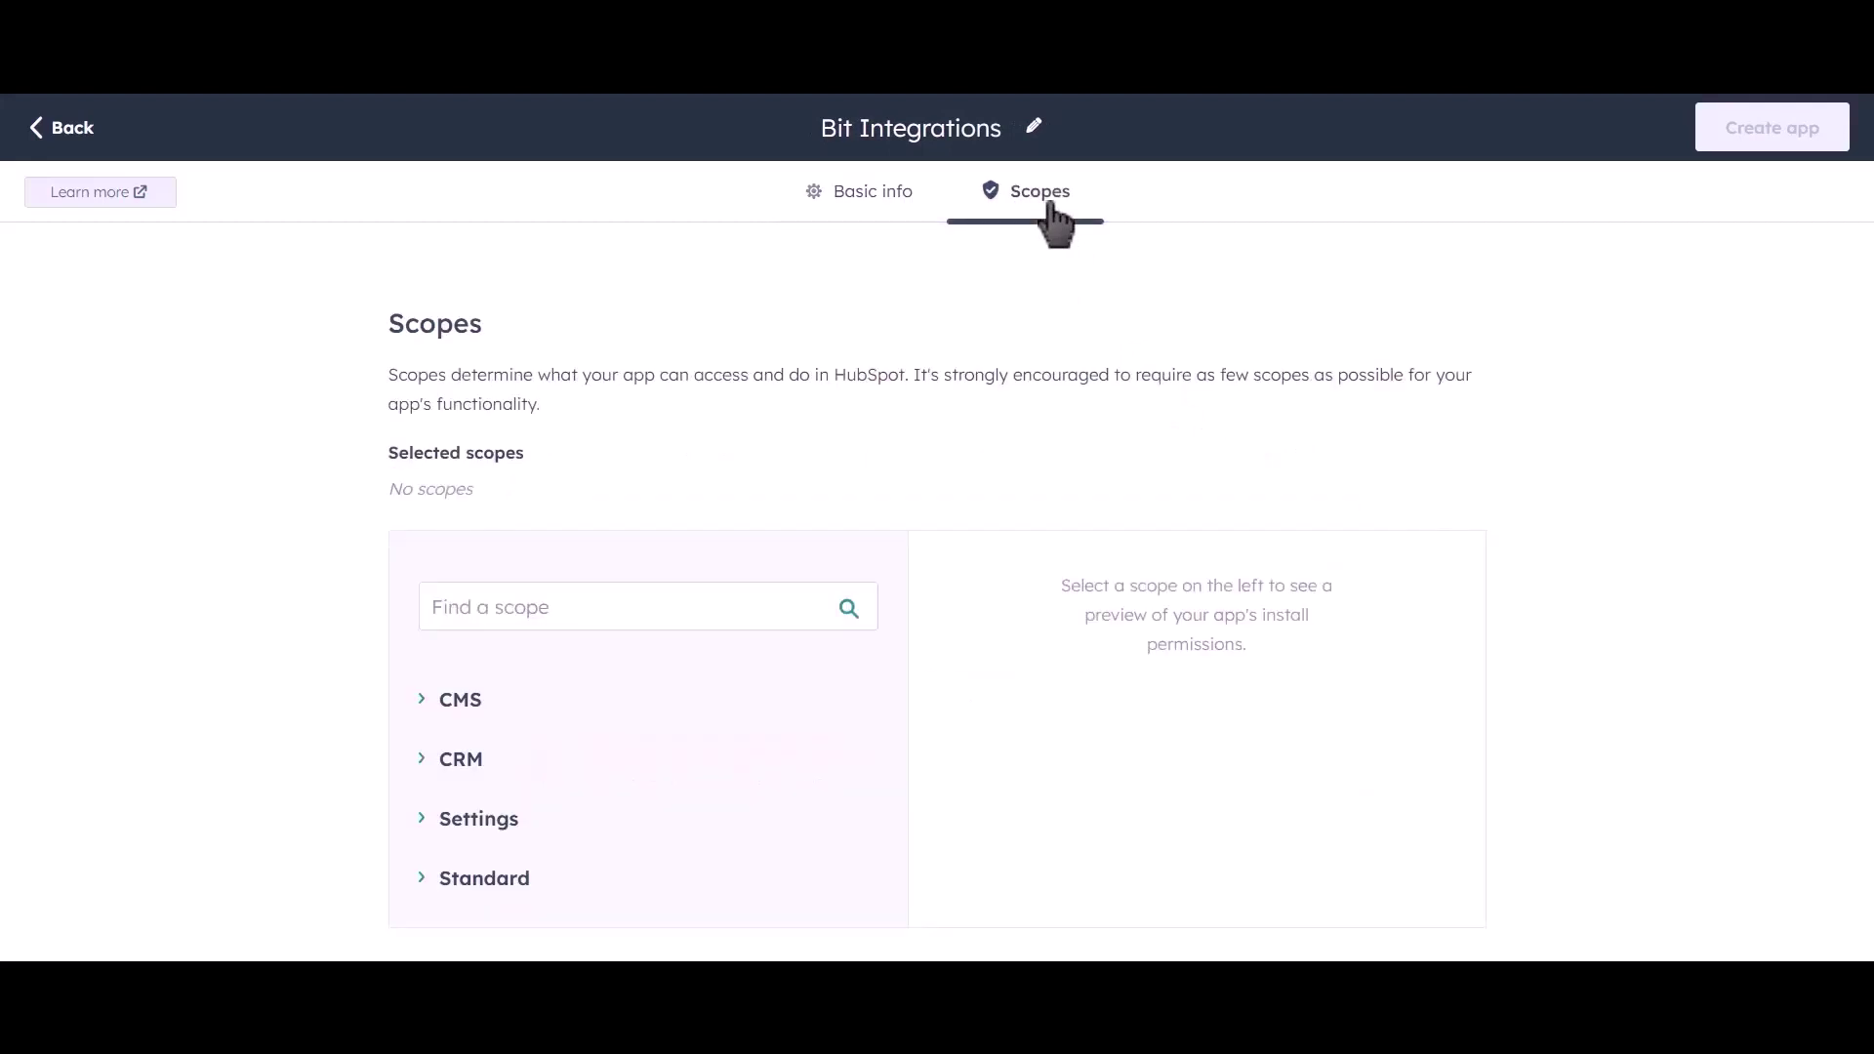
left_click(424, 767)
scroll(823, 654, "down", 4)
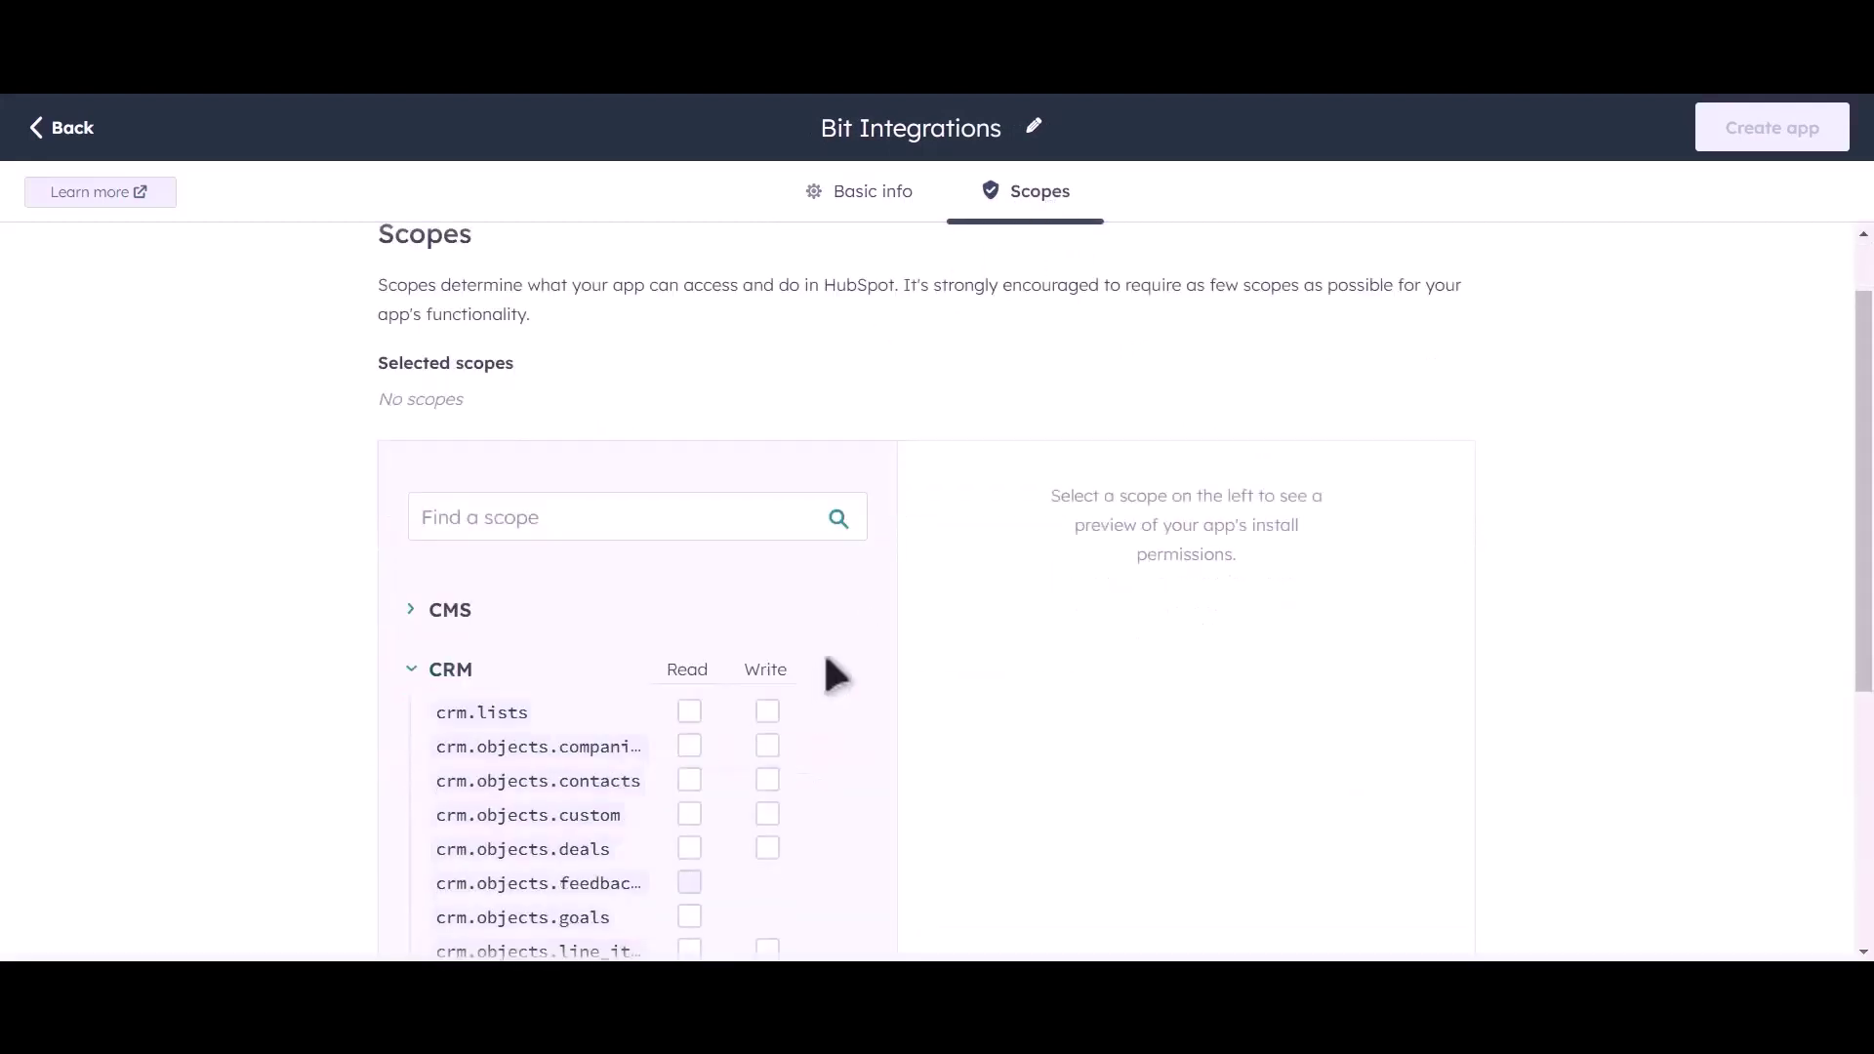
scroll(887, 561, "down", 2)
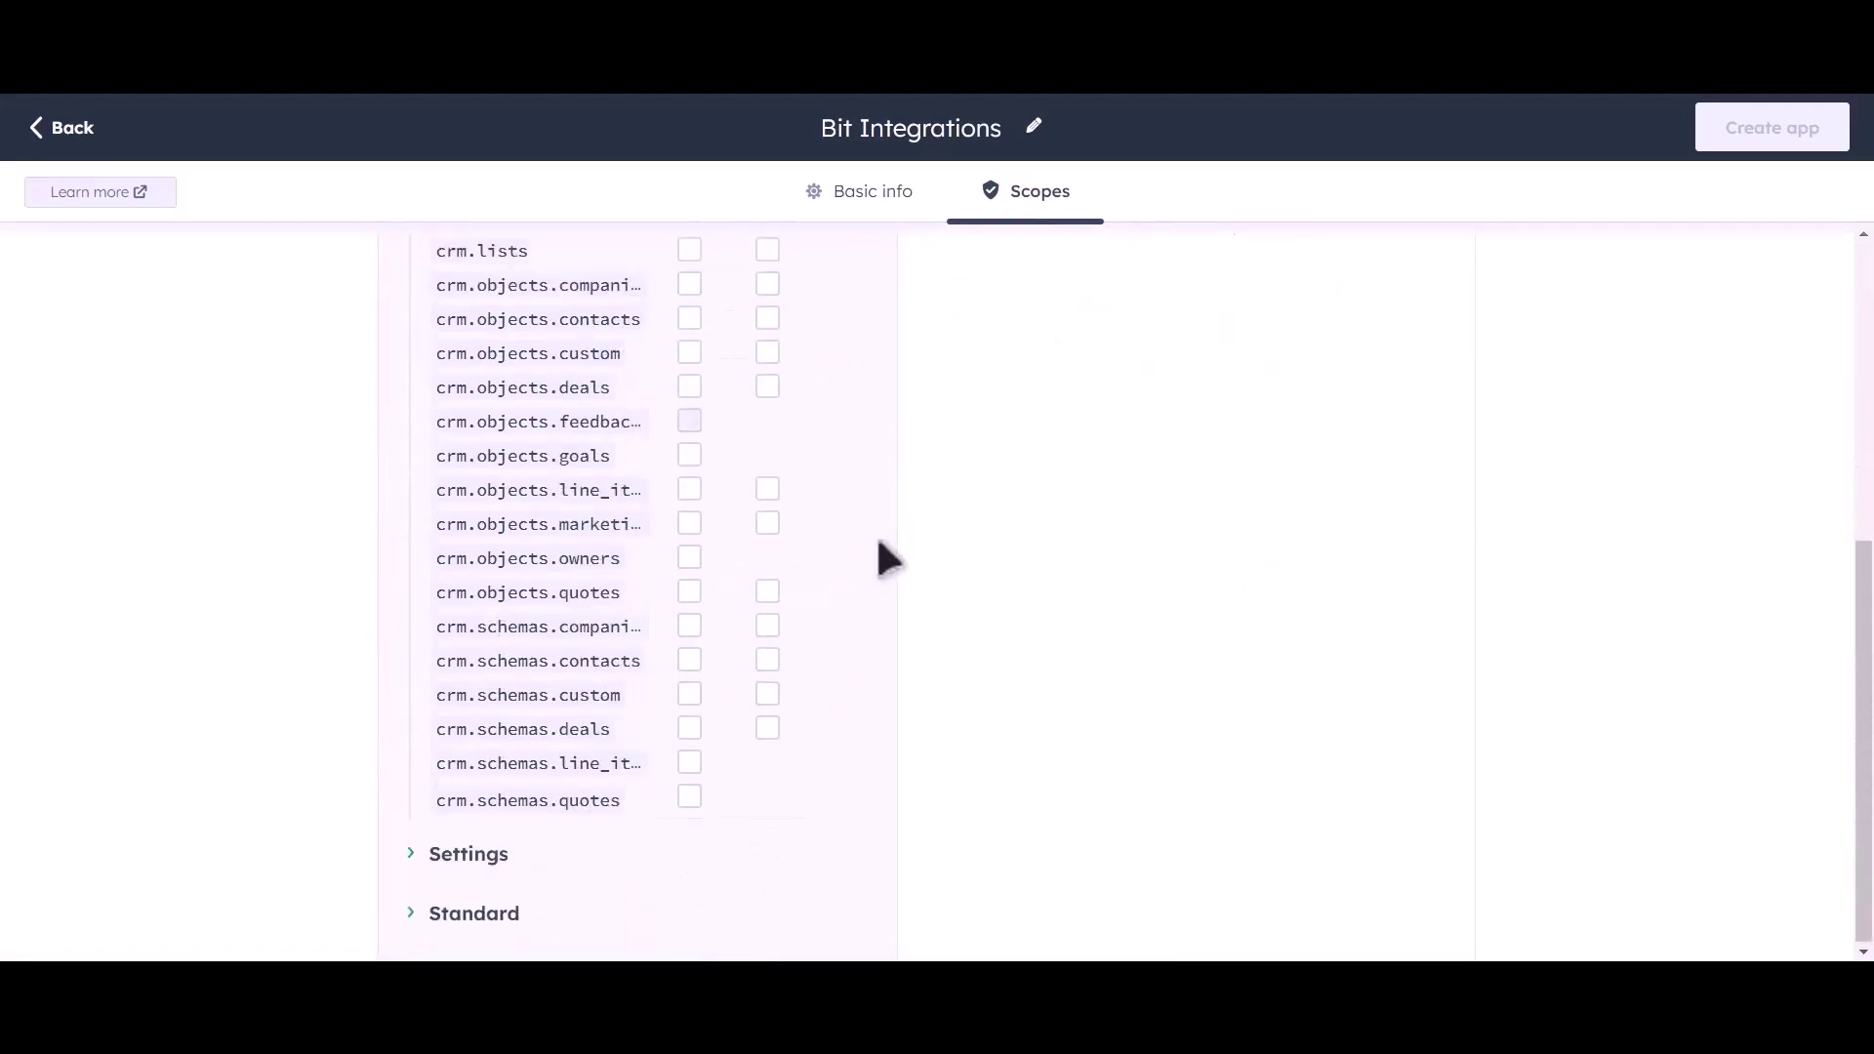
scroll(818, 446, "up", 3)
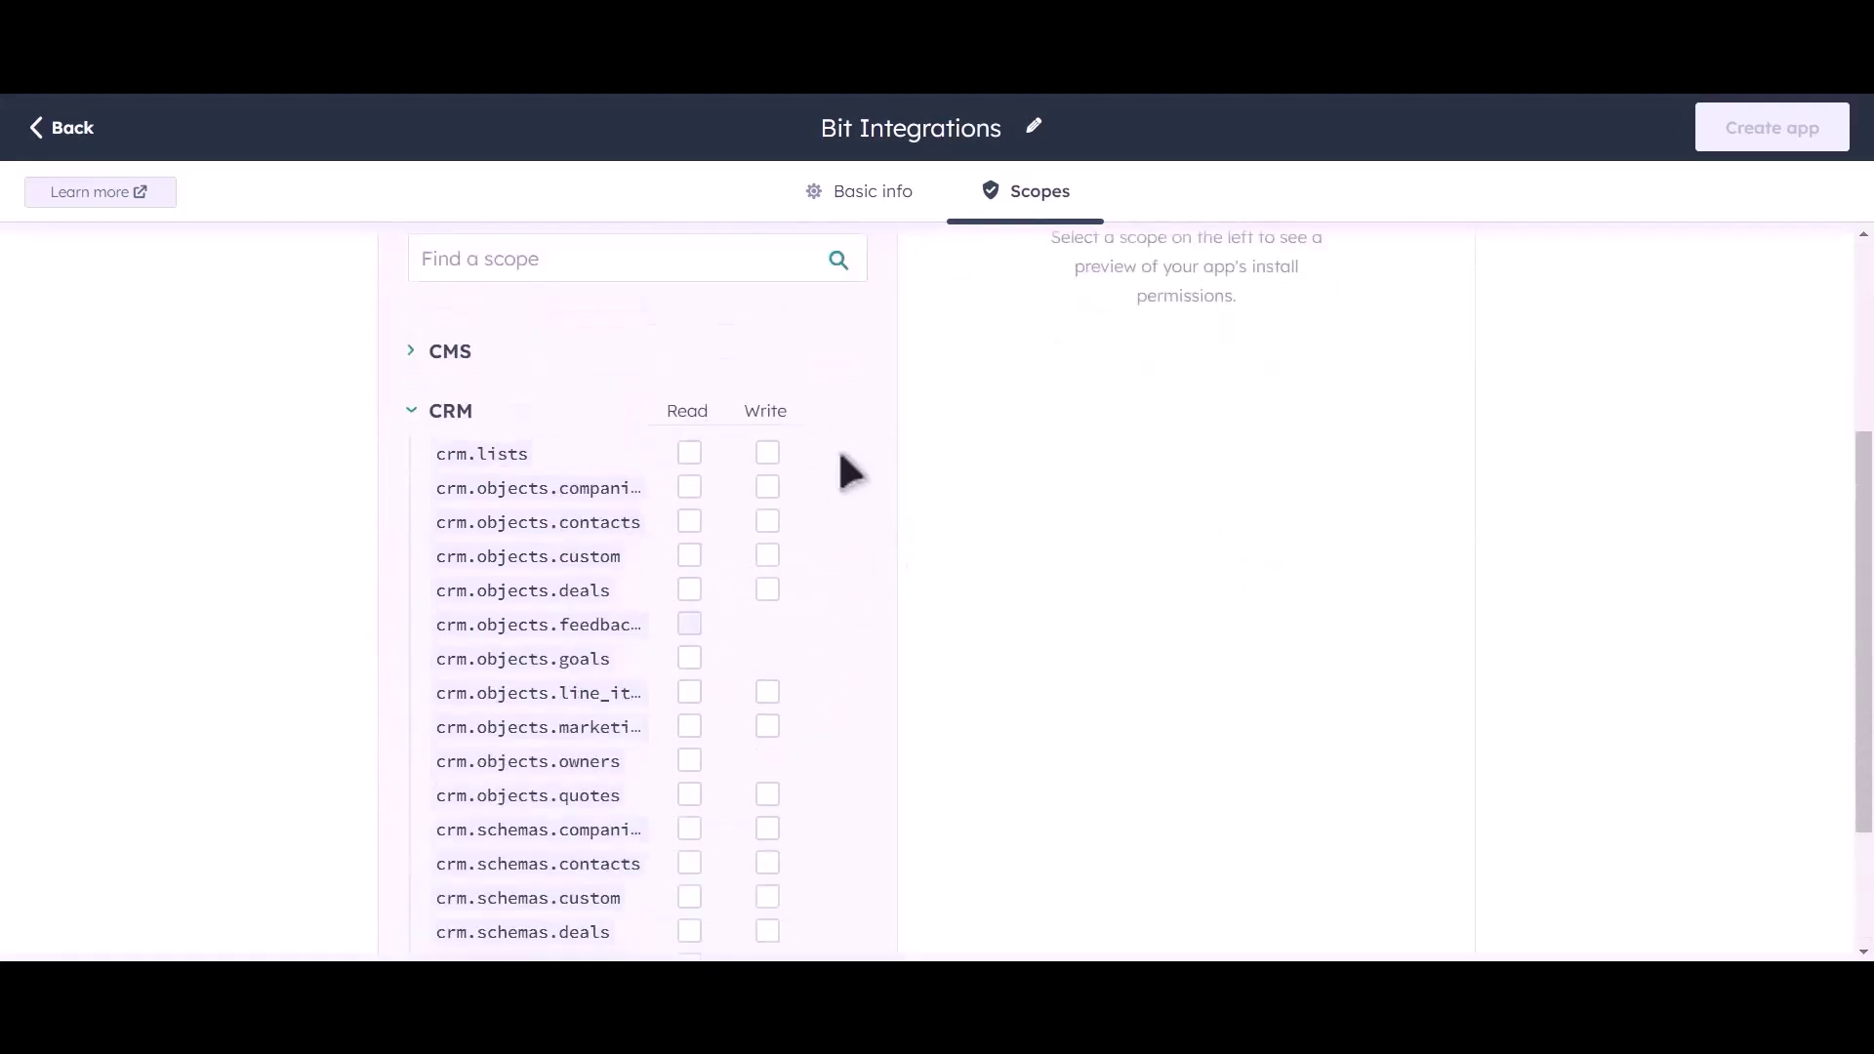
left_click(690, 453)
left_click(689, 521)
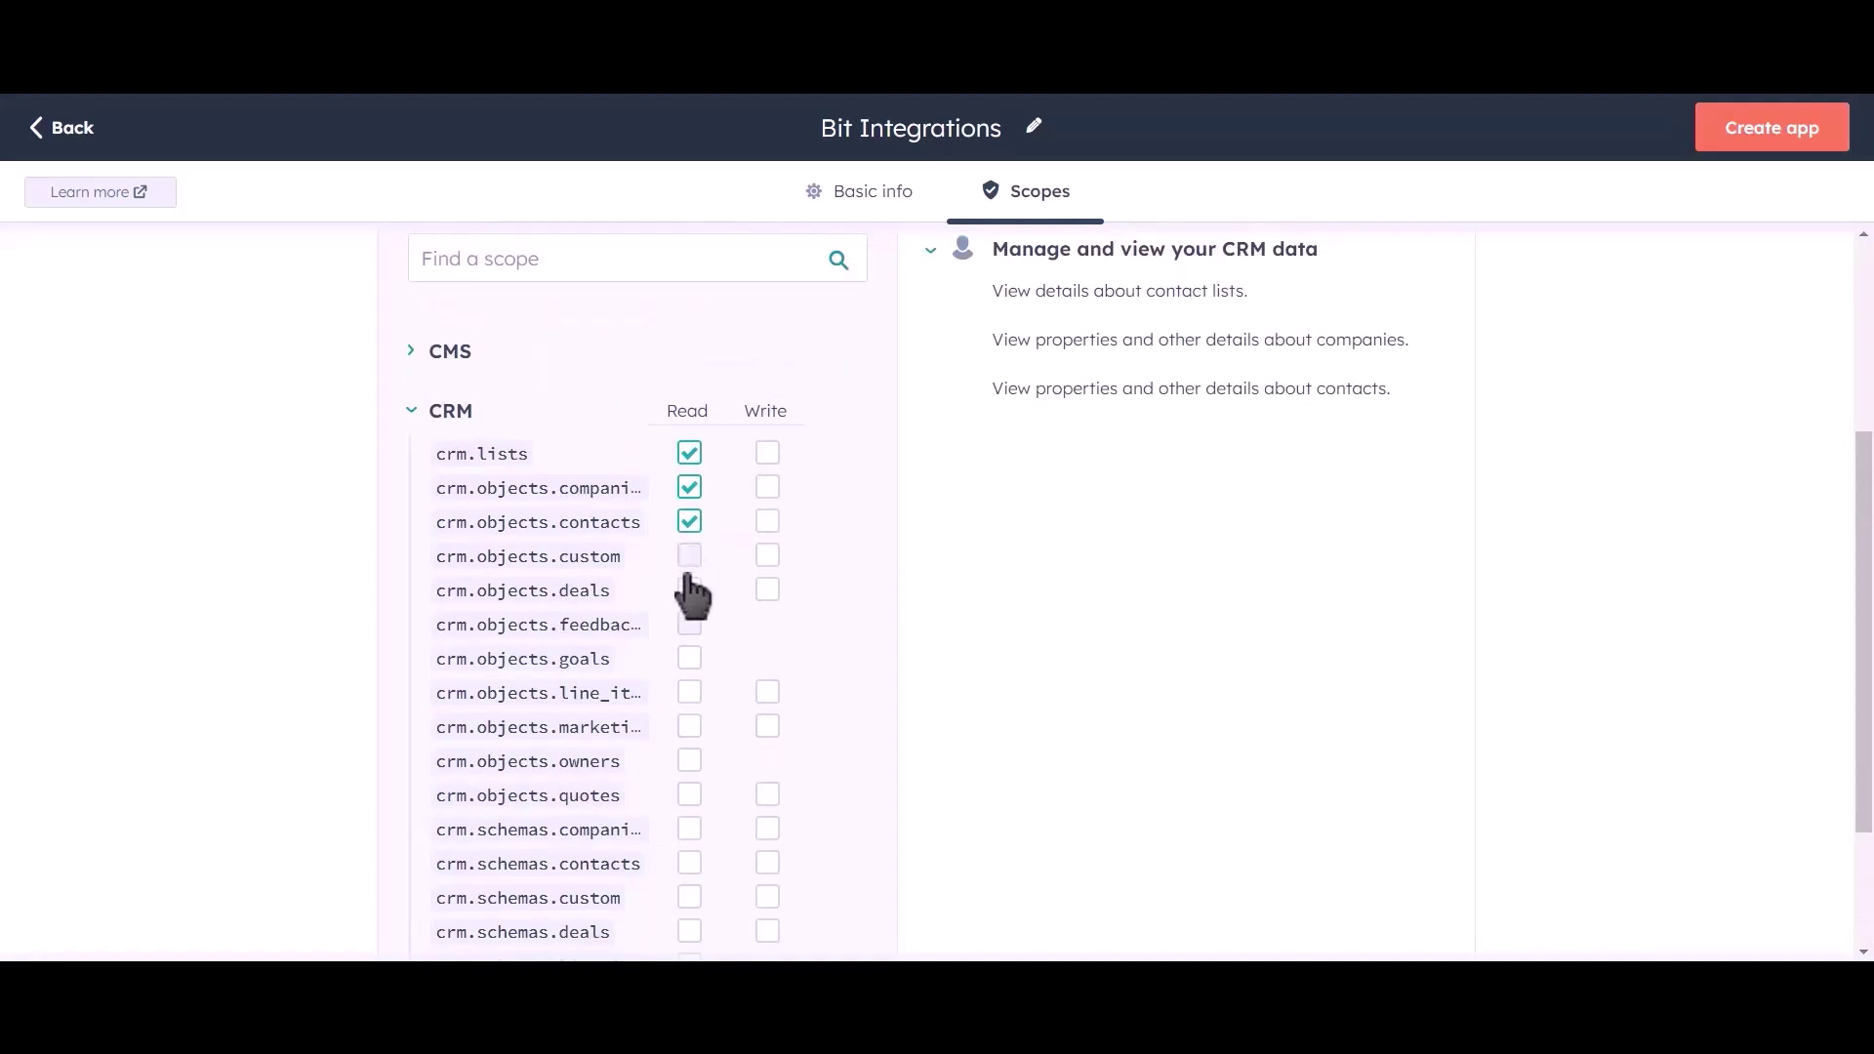
left_click(689, 555)
left_click(689, 589)
left_click(689, 658)
left_click(689, 692)
left_click(689, 726)
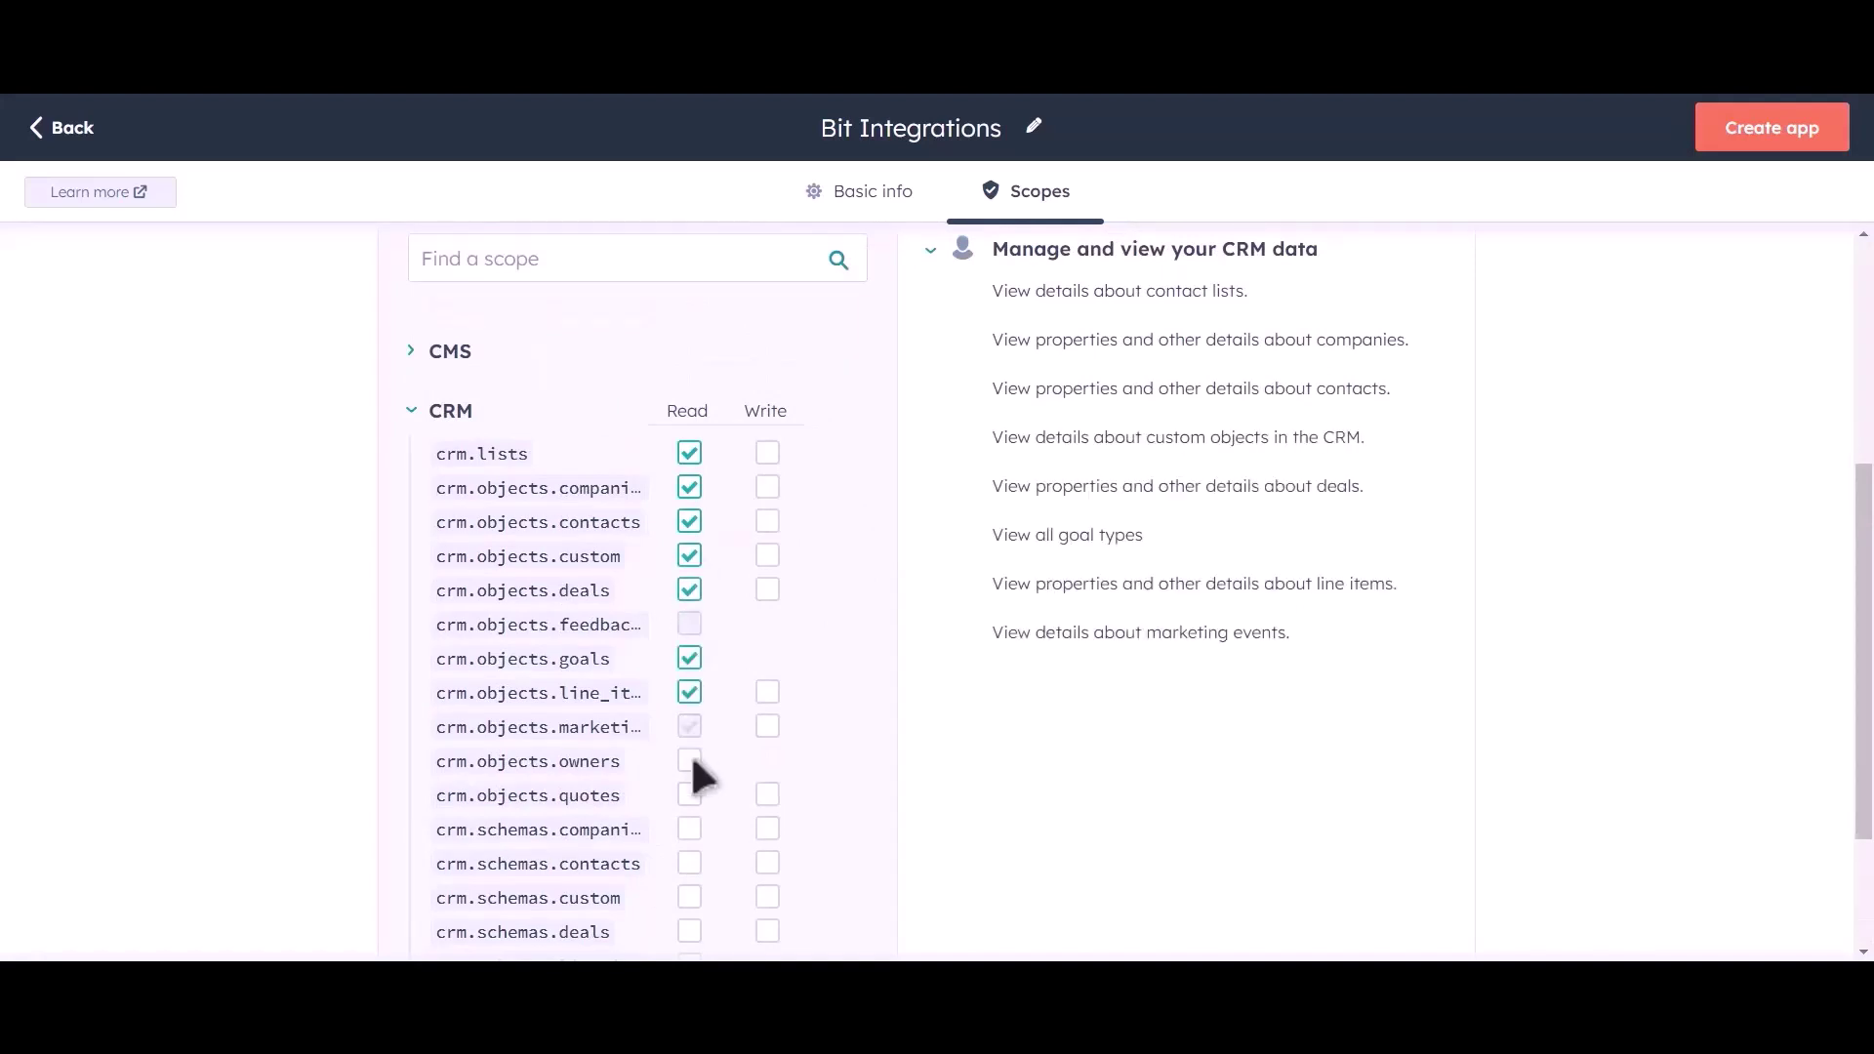
left_click(689, 761)
left_click(689, 794)
left_click(689, 829)
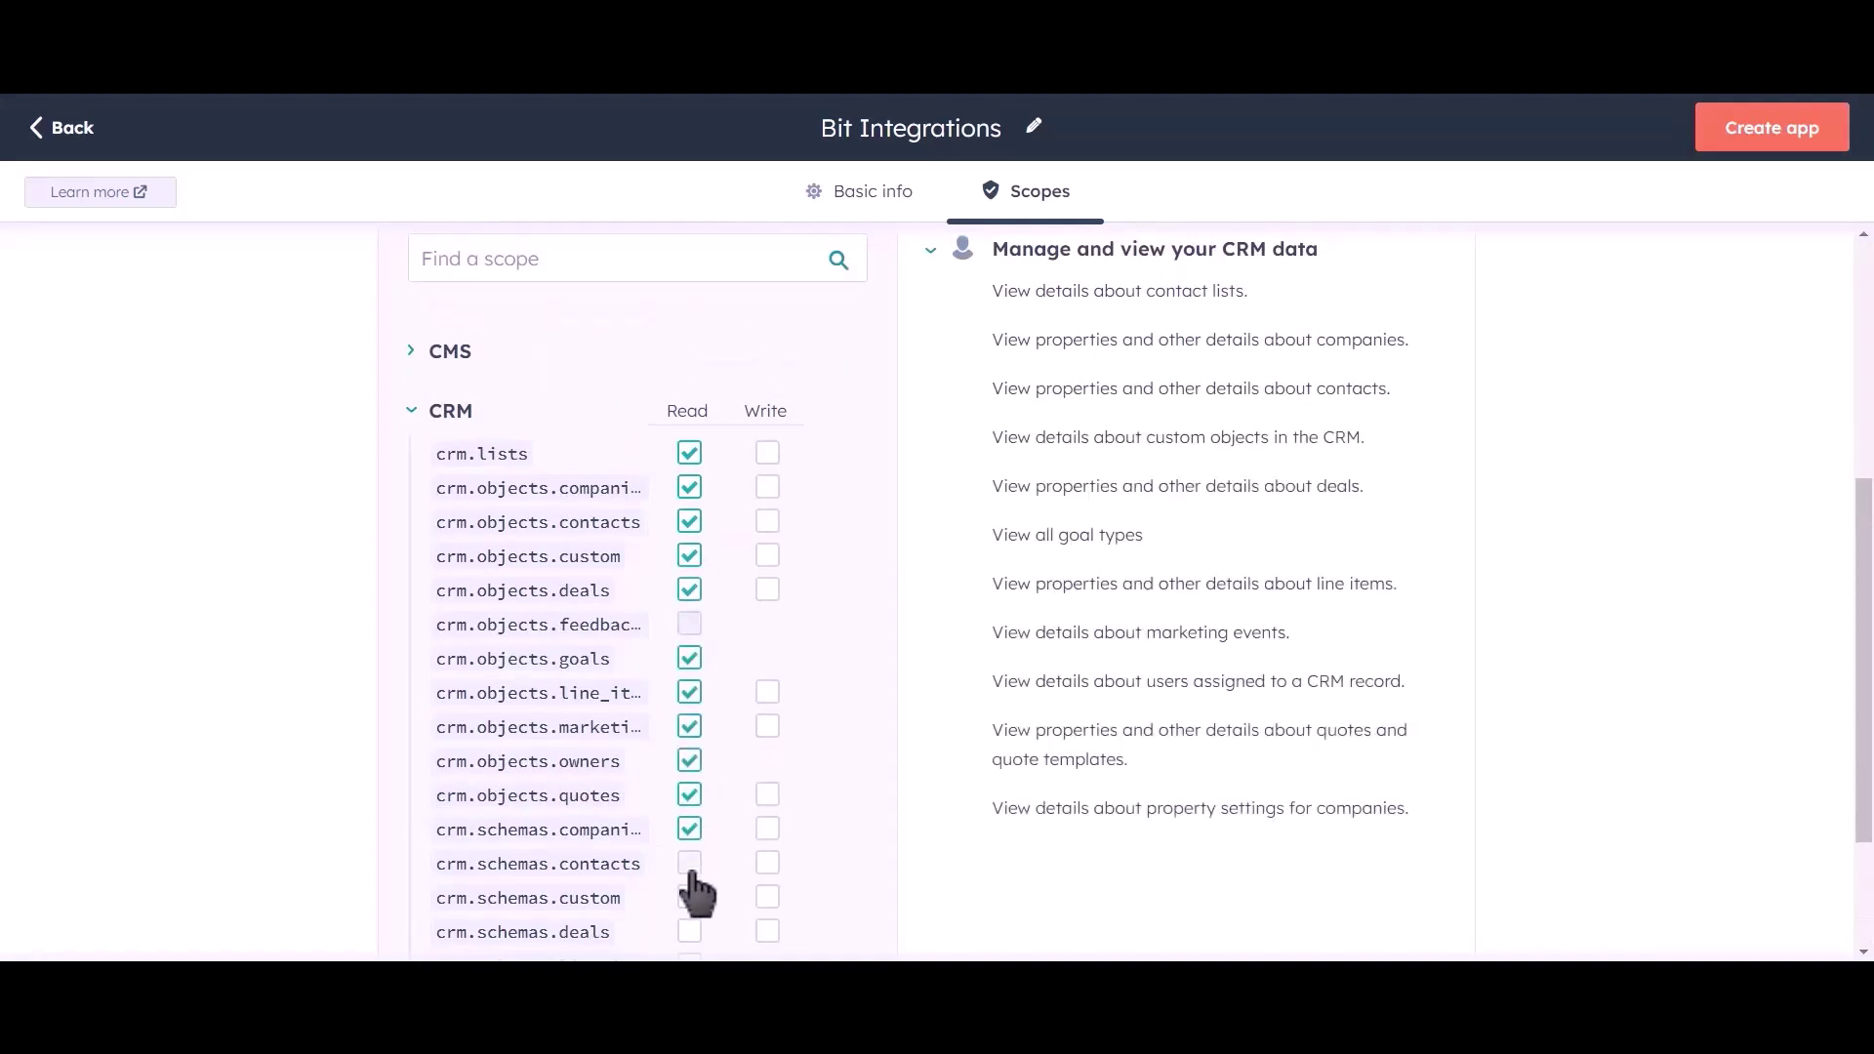
left_click(689, 863)
left_click(689, 897)
left_click(691, 933)
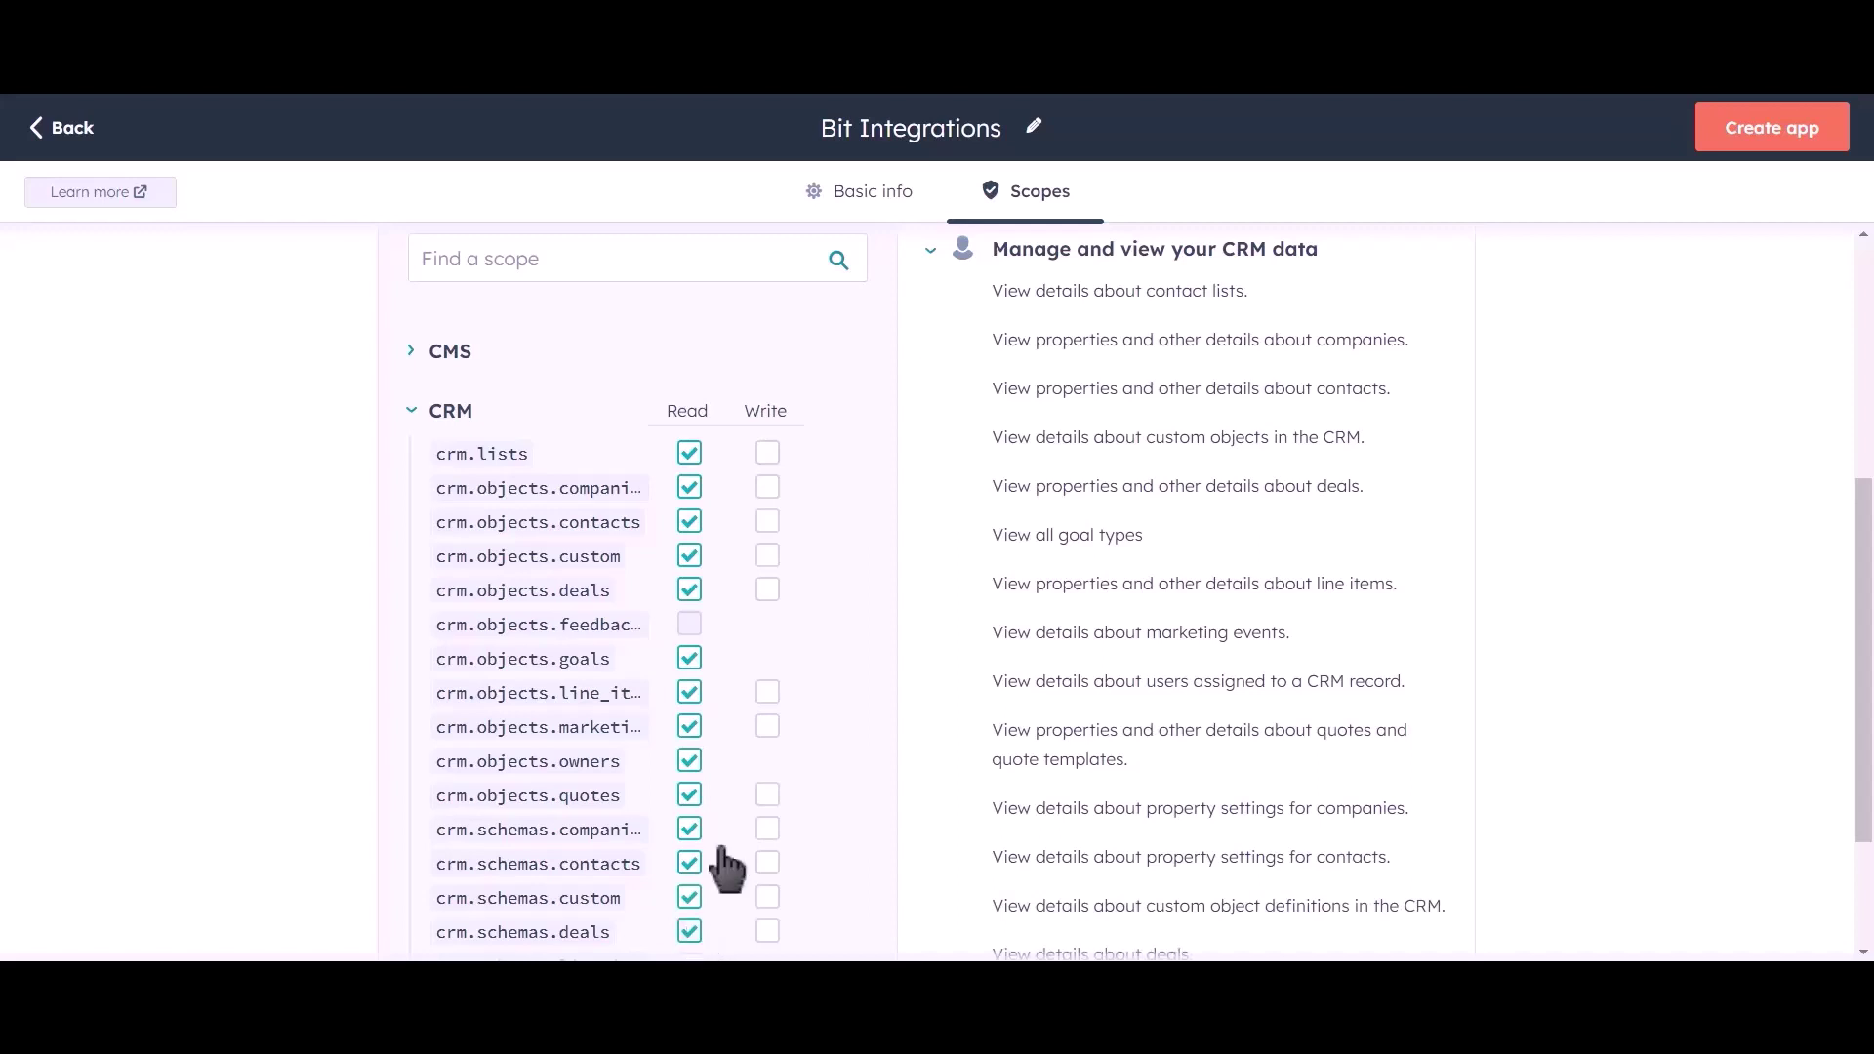
Grant CRM write access to lists, objects and custom/deals schemas, plus read for line_items and quotes schemas.
left_click(767, 452)
left_click(768, 486)
left_click(767, 521)
left_click(767, 555)
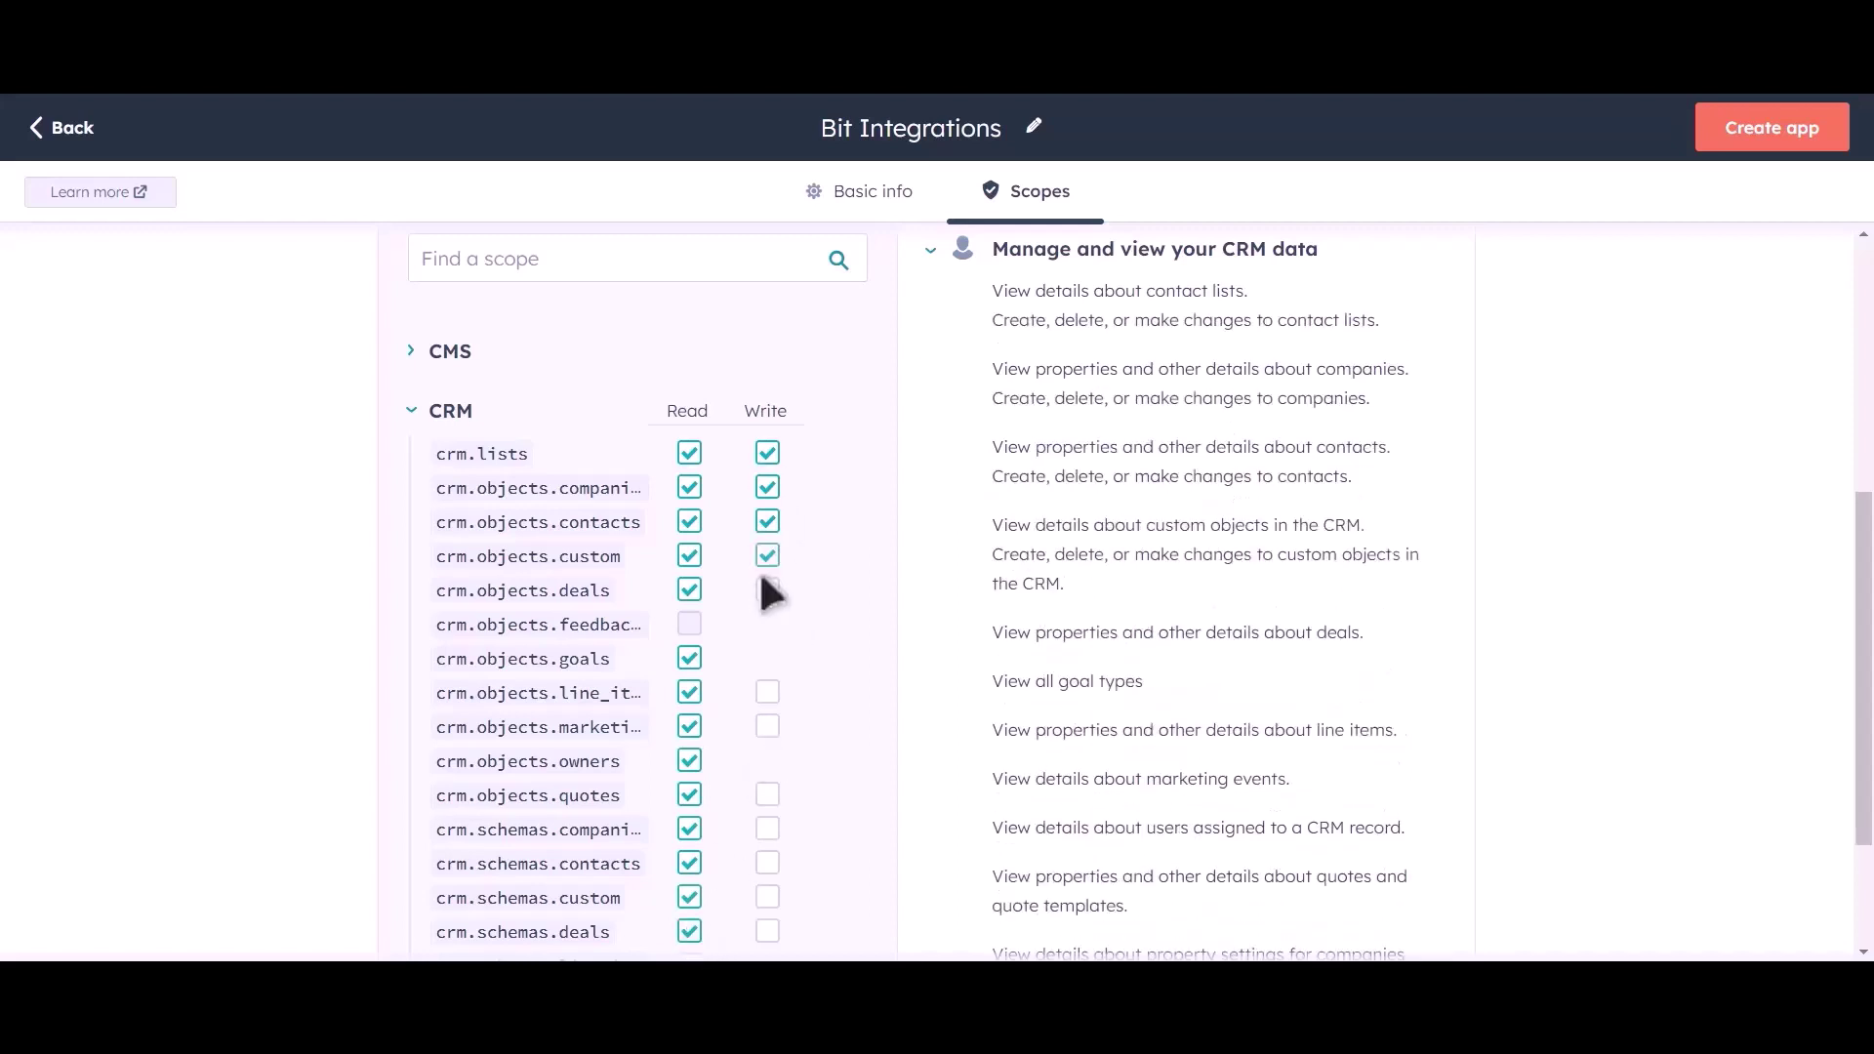
left_click(768, 590)
left_click(767, 727)
left_click(767, 794)
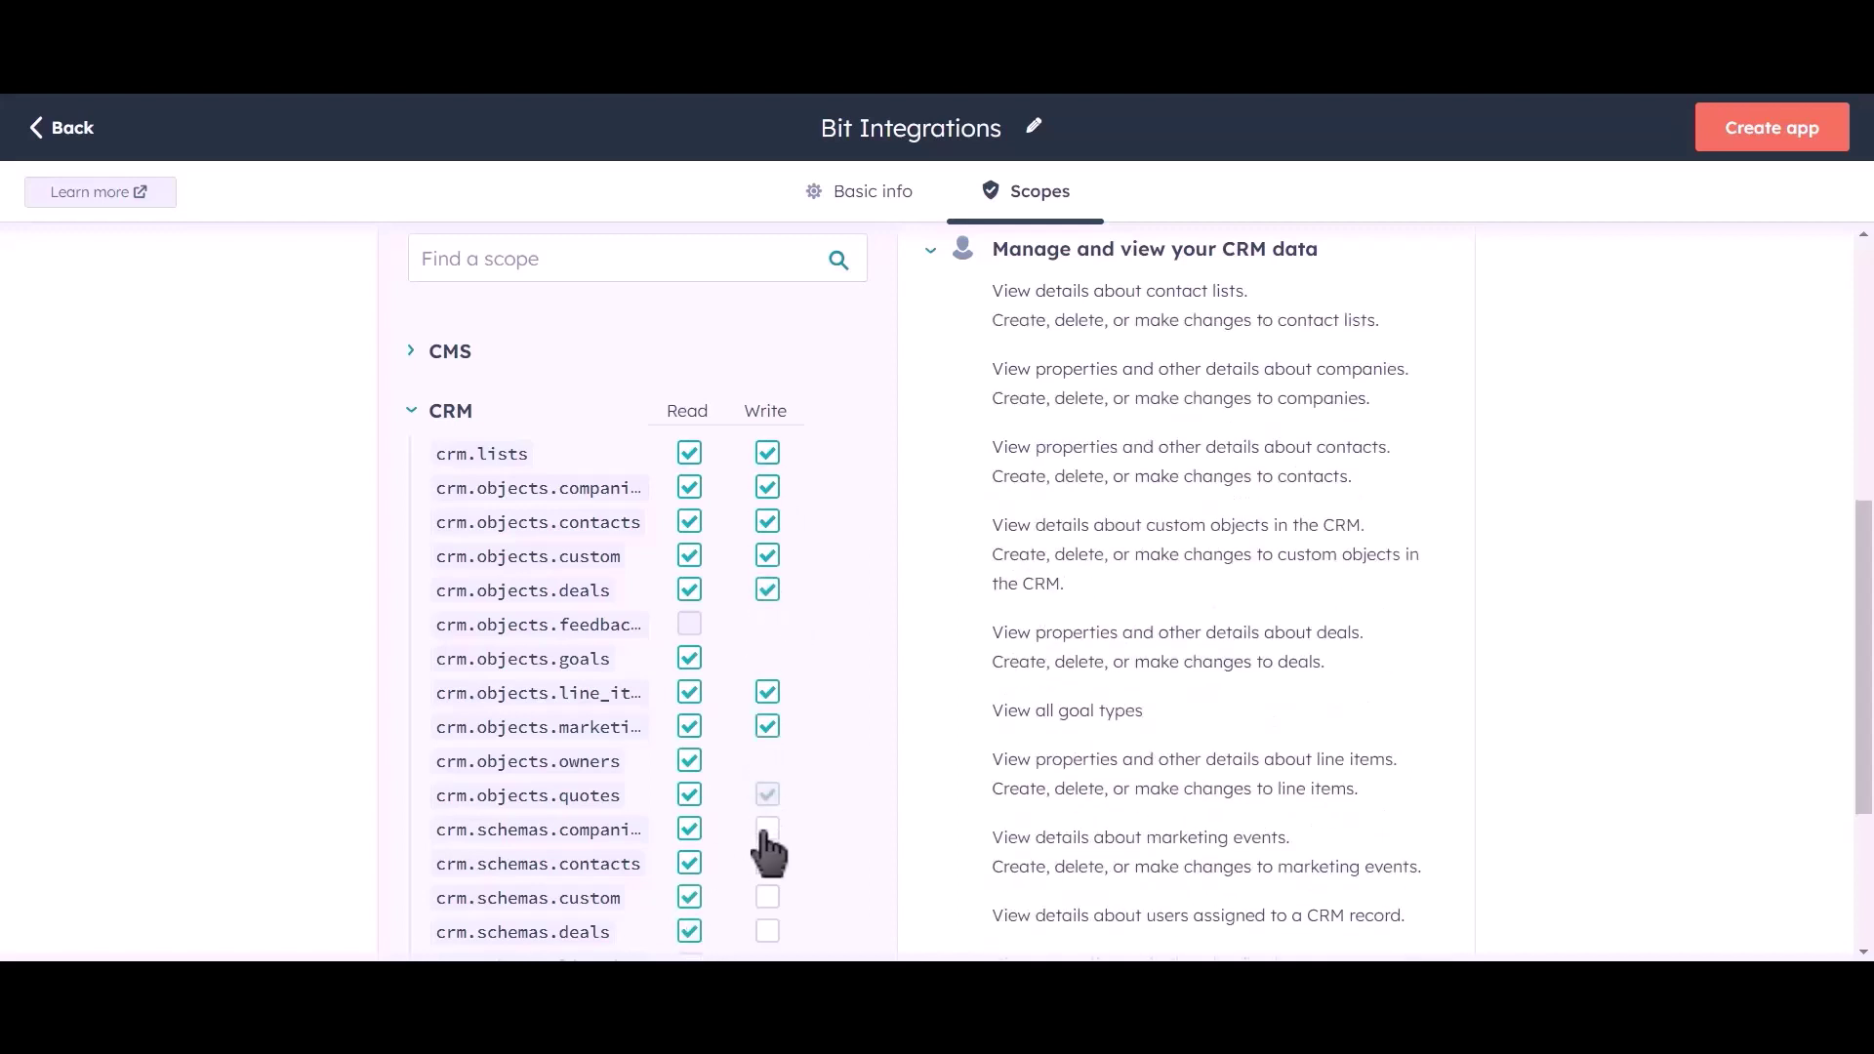
left_click(767, 897)
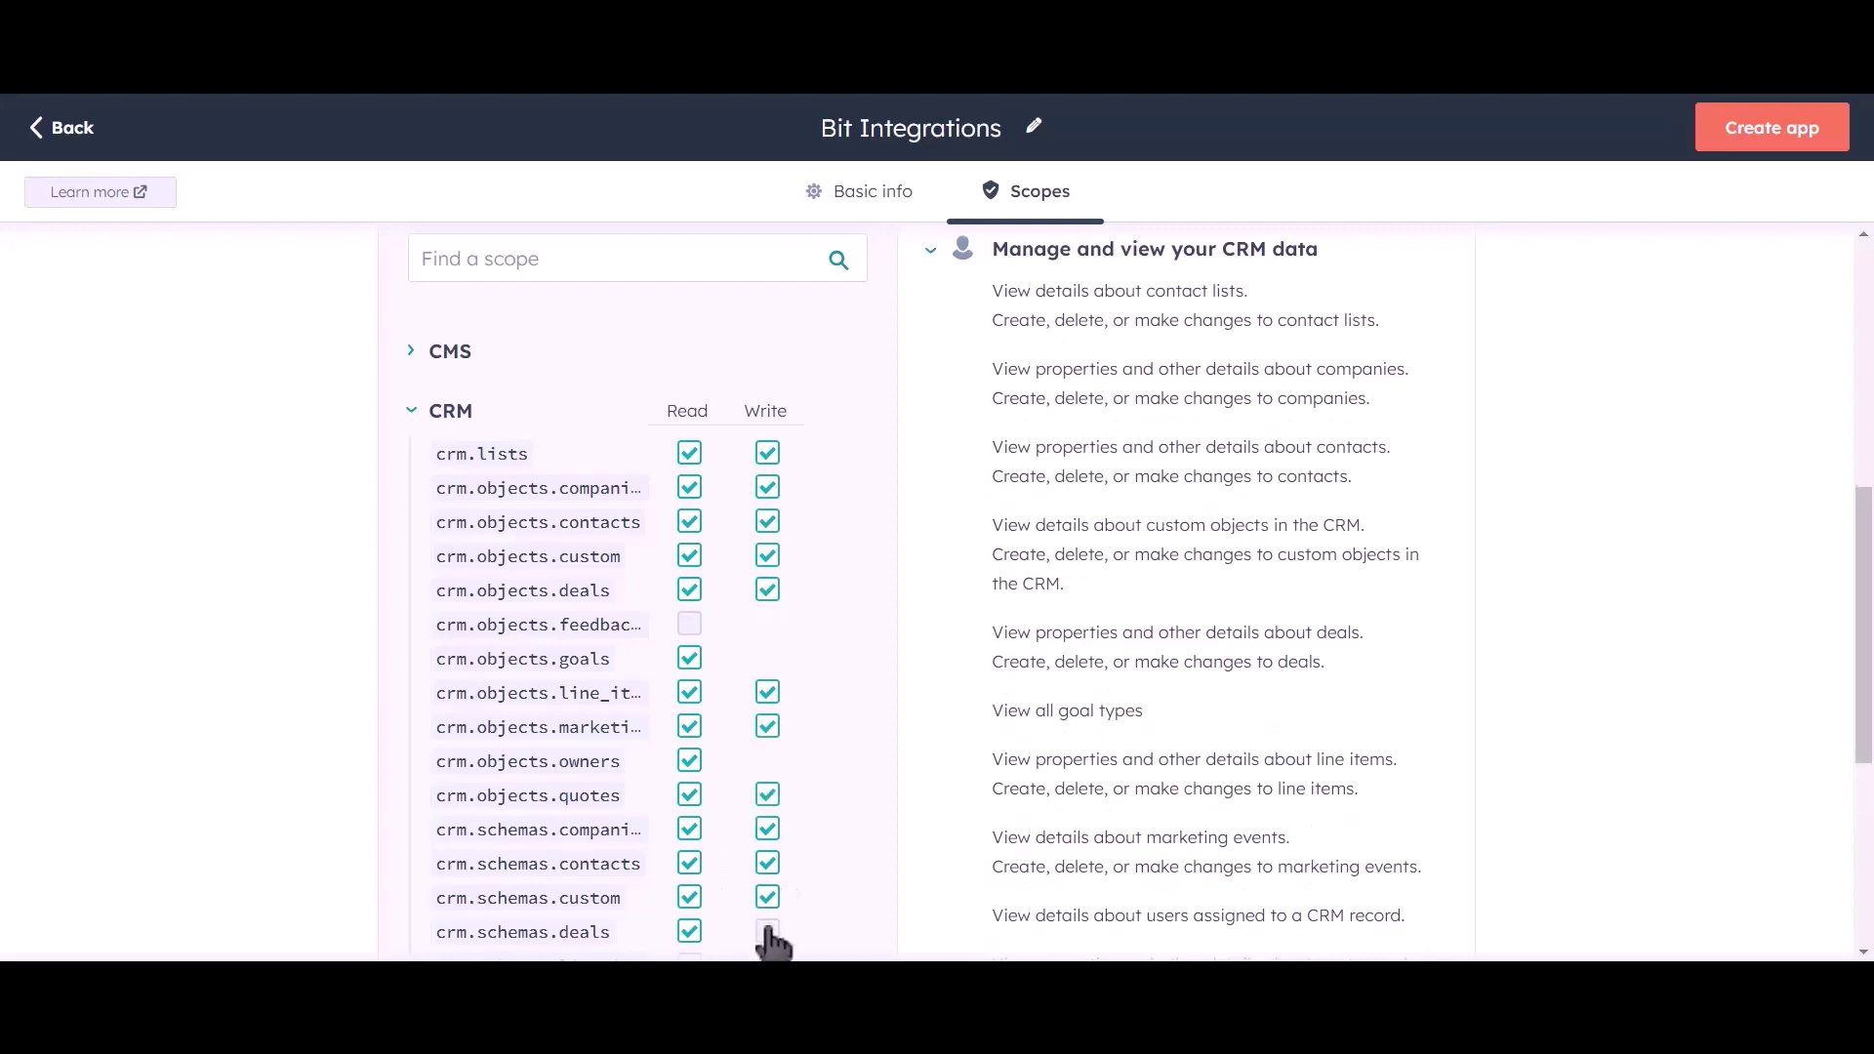
left_click(767, 931)
scroll(815, 598, "down", 2)
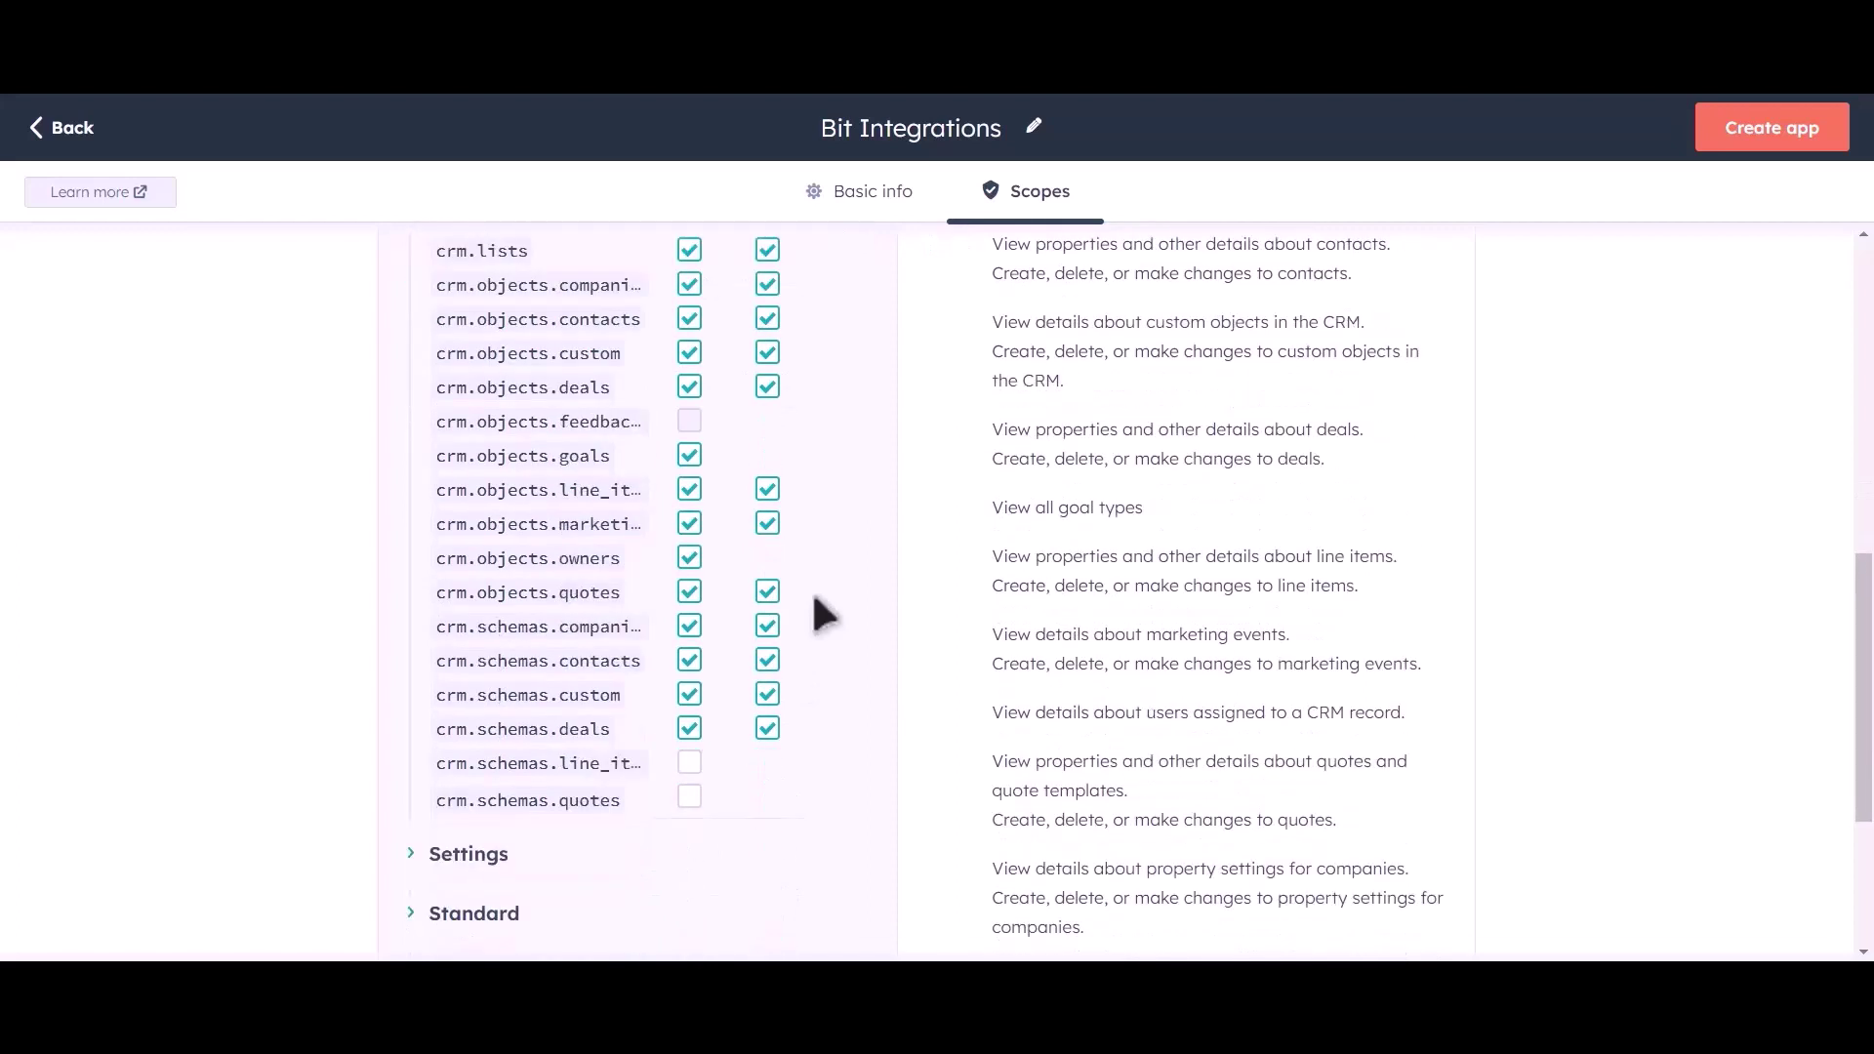
left_click(689, 763)
left_click(689, 796)
scroll(879, 620, "up", 6)
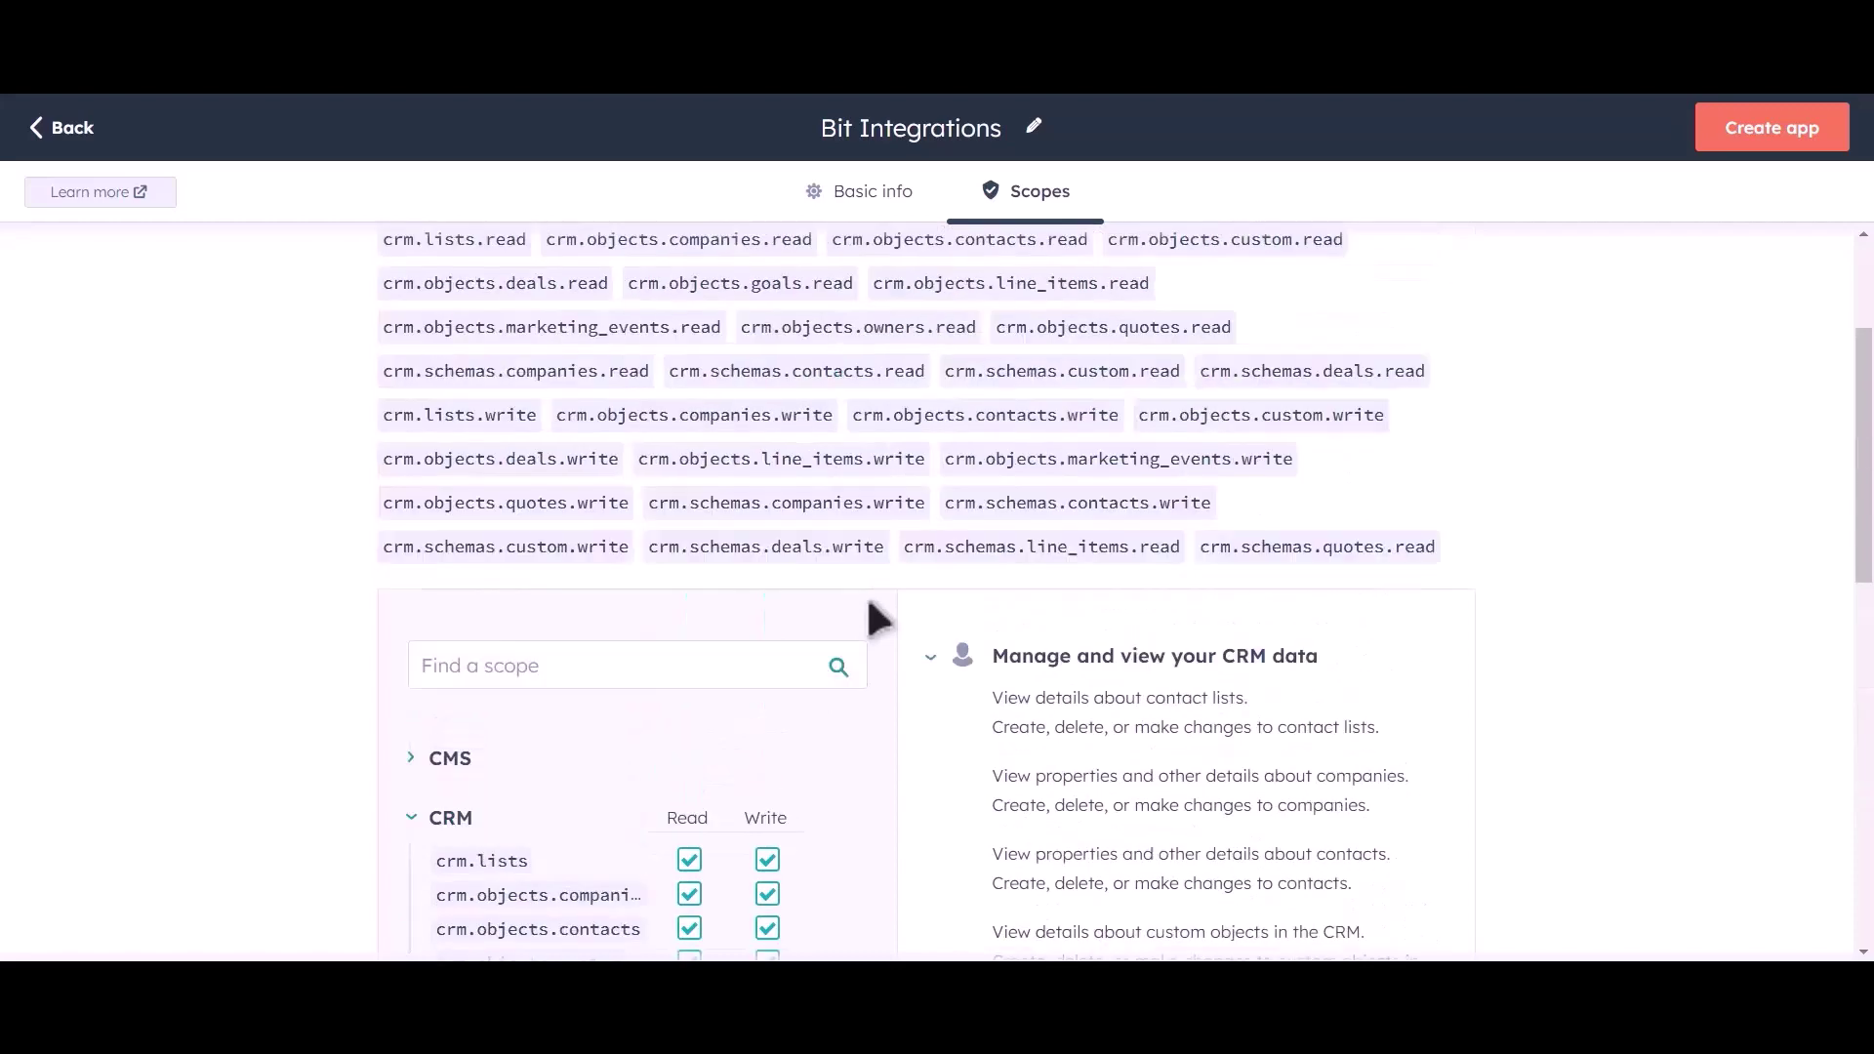
Create the Bit Integrations private app, then reveal and copy its access token.
left_click(1779, 157)
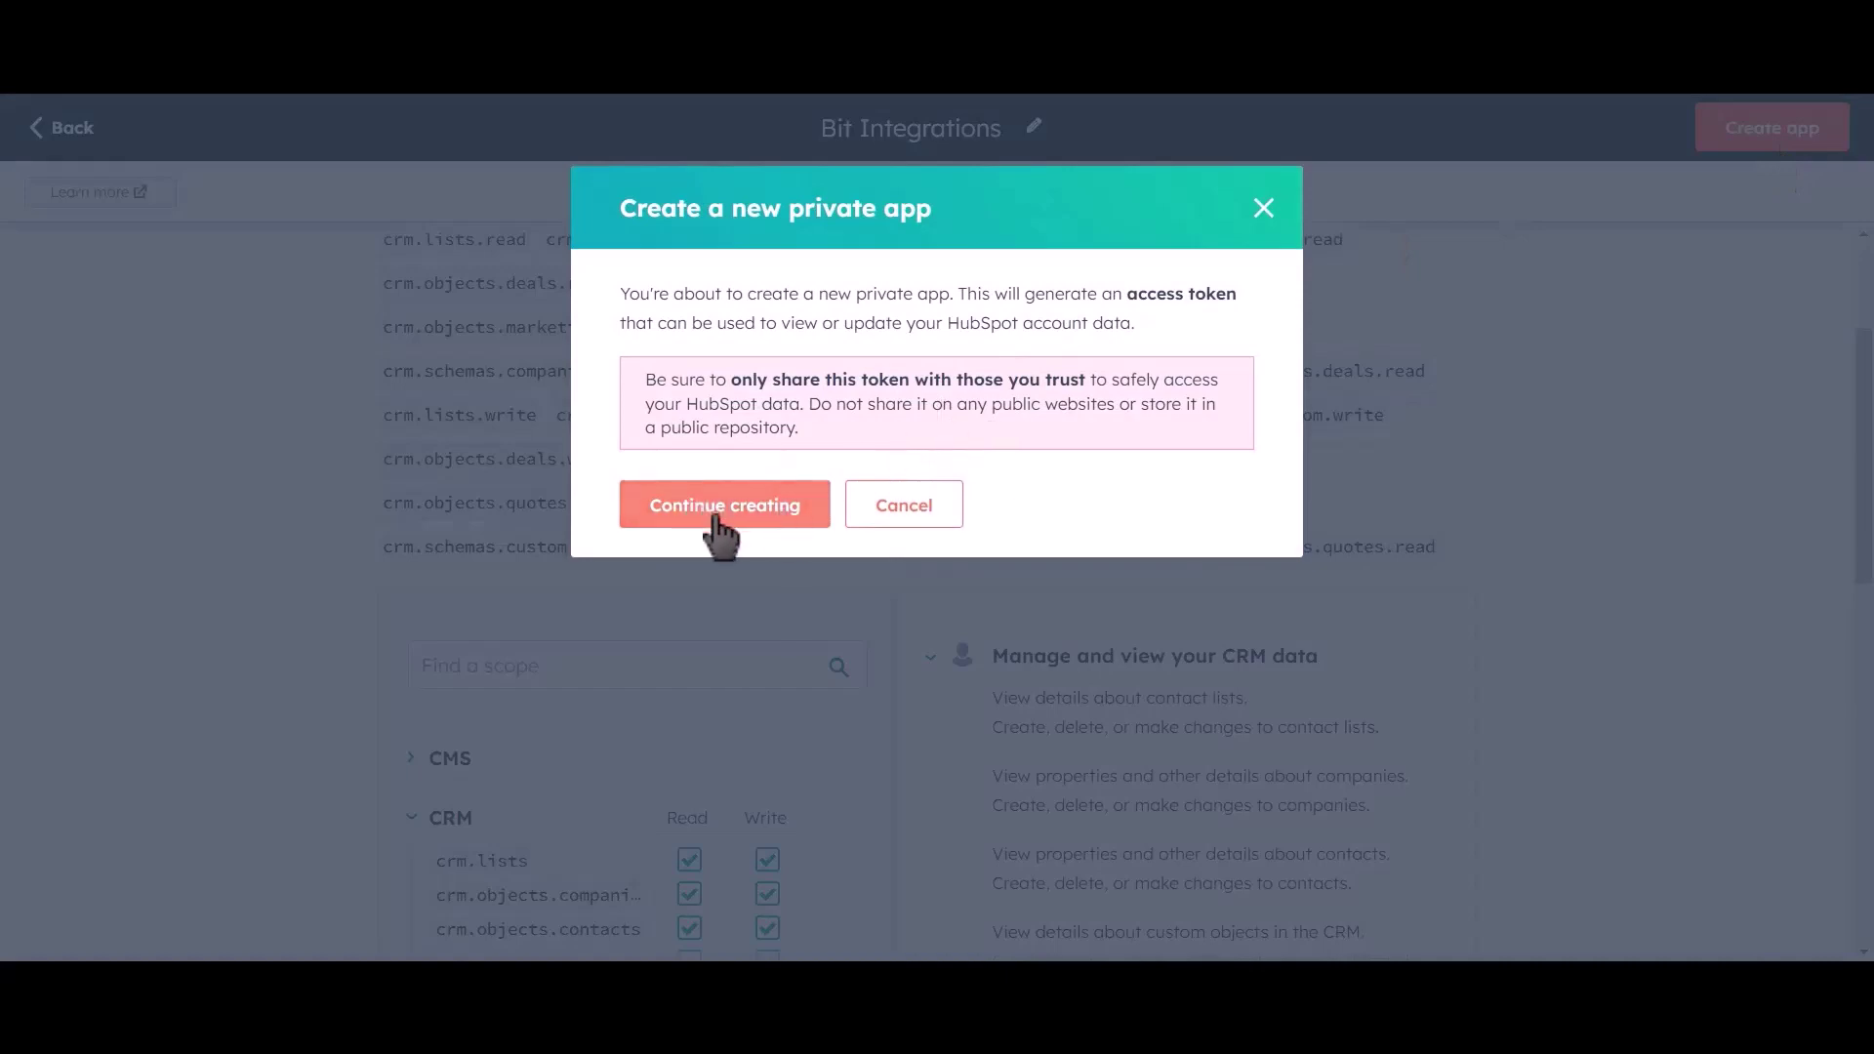
left_click(765, 524)
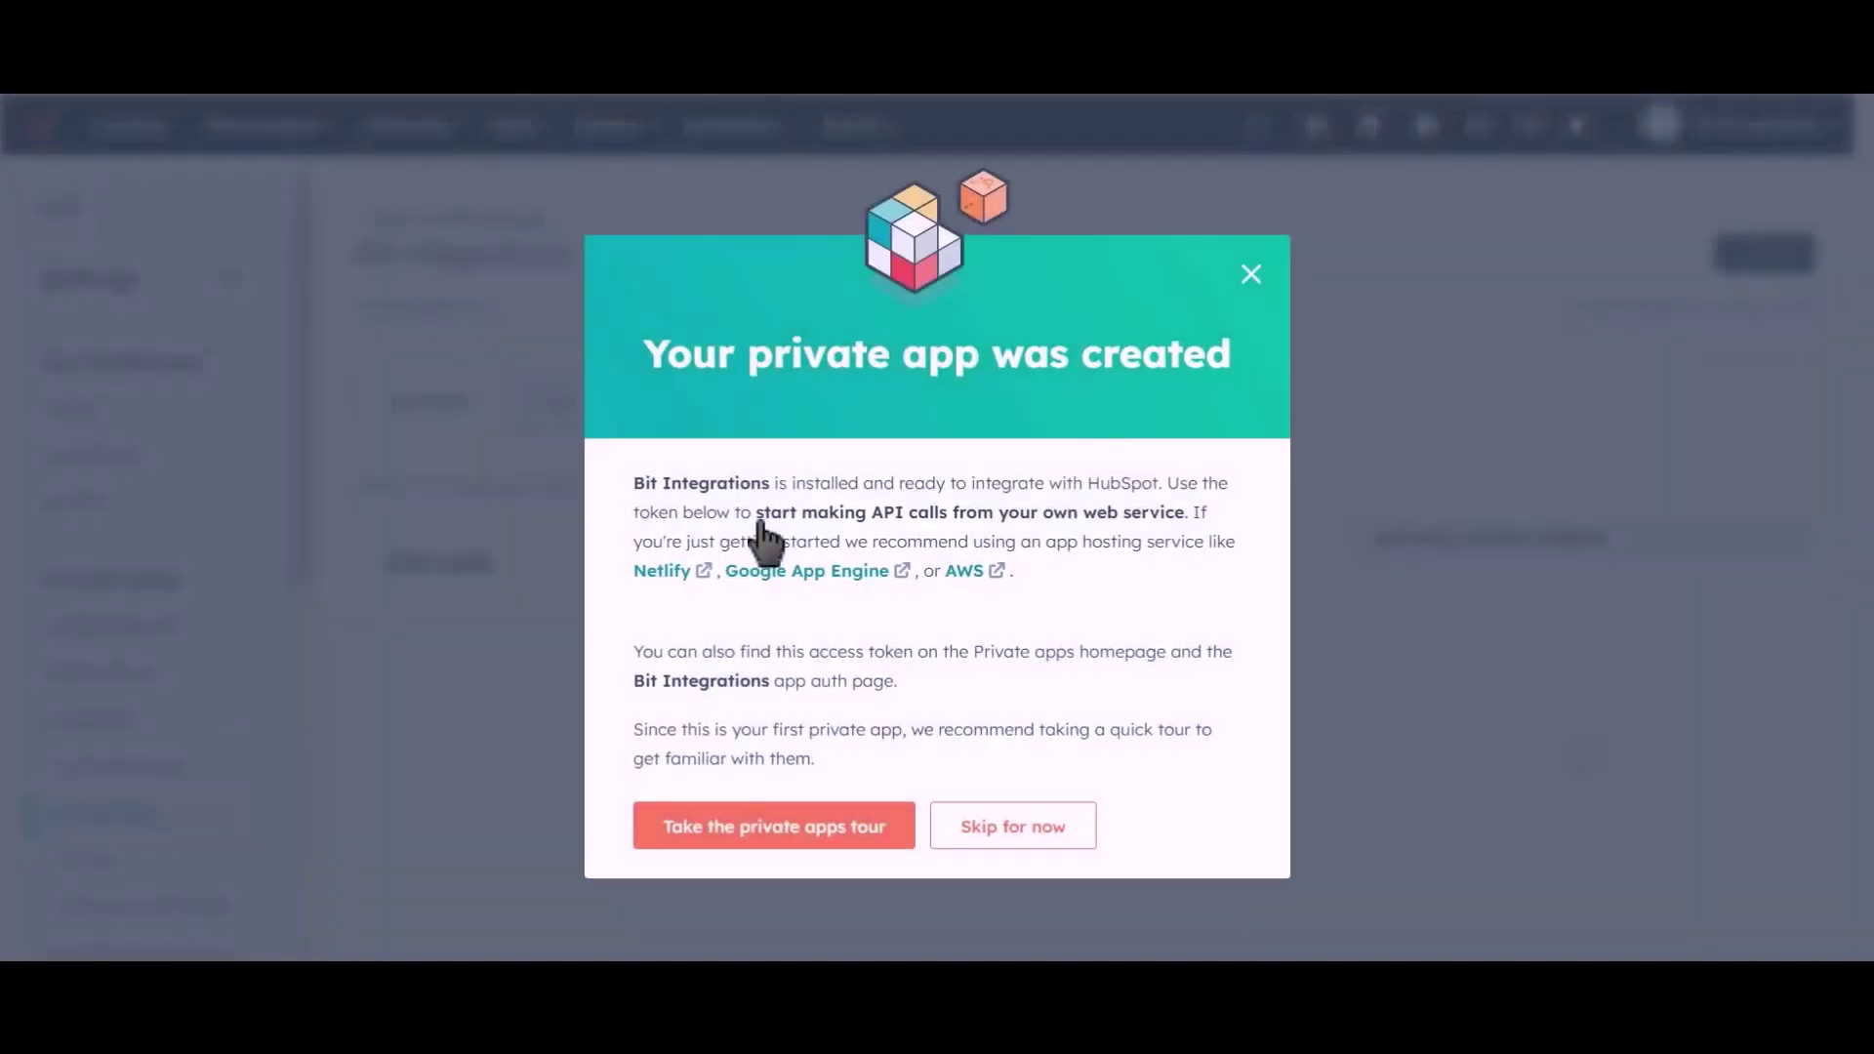
left_click(1128, 646)
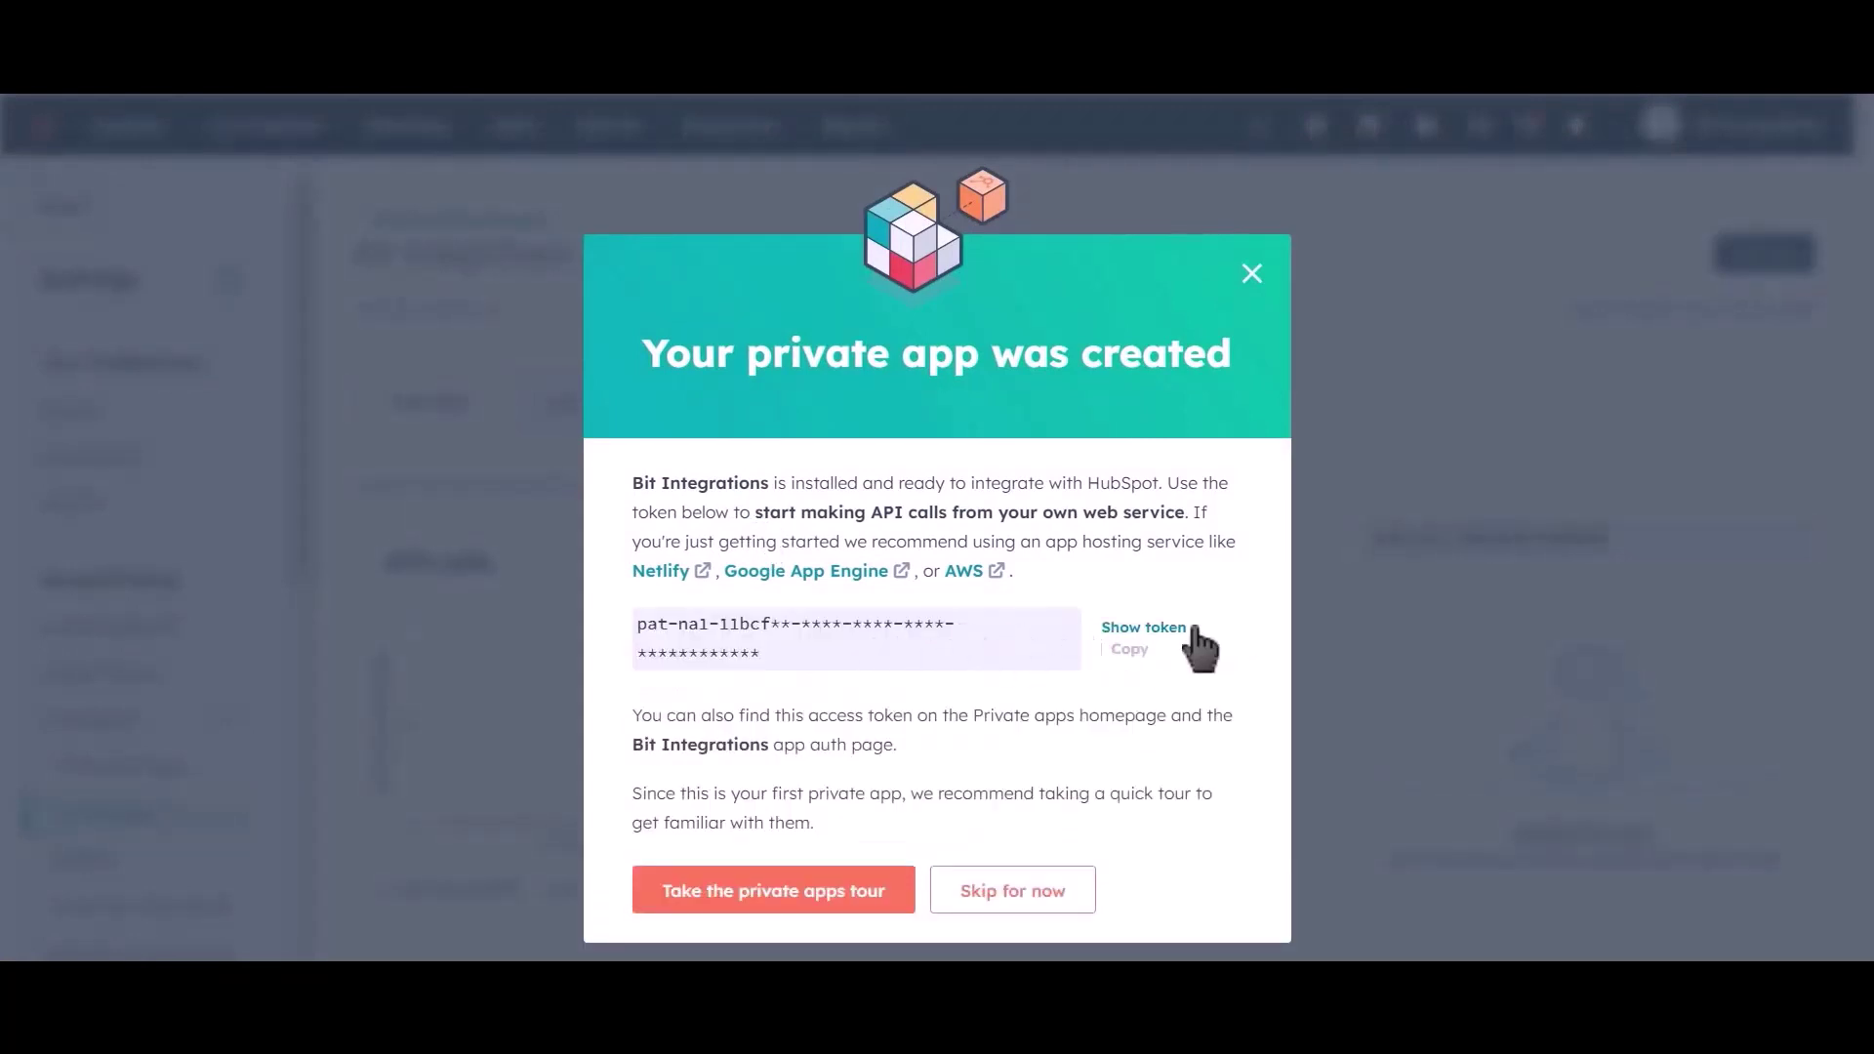
left_click(1152, 630)
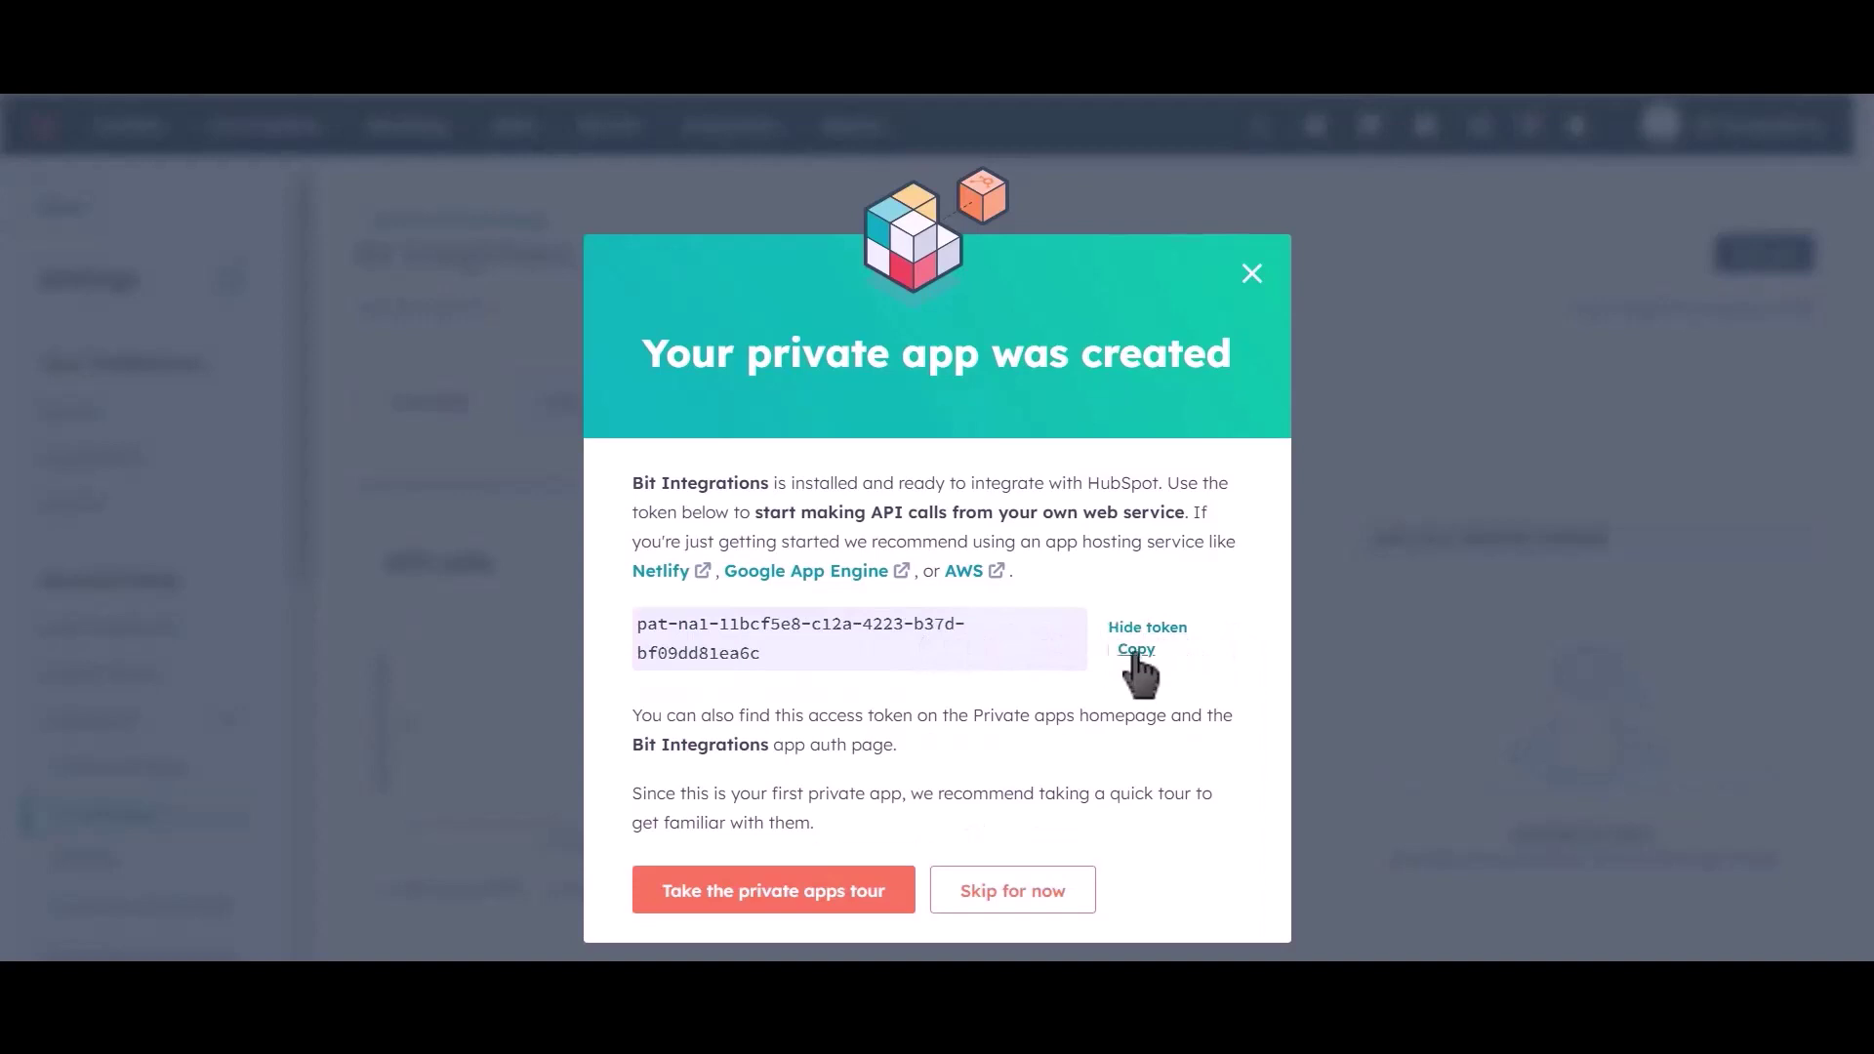
left_click(1136, 651)
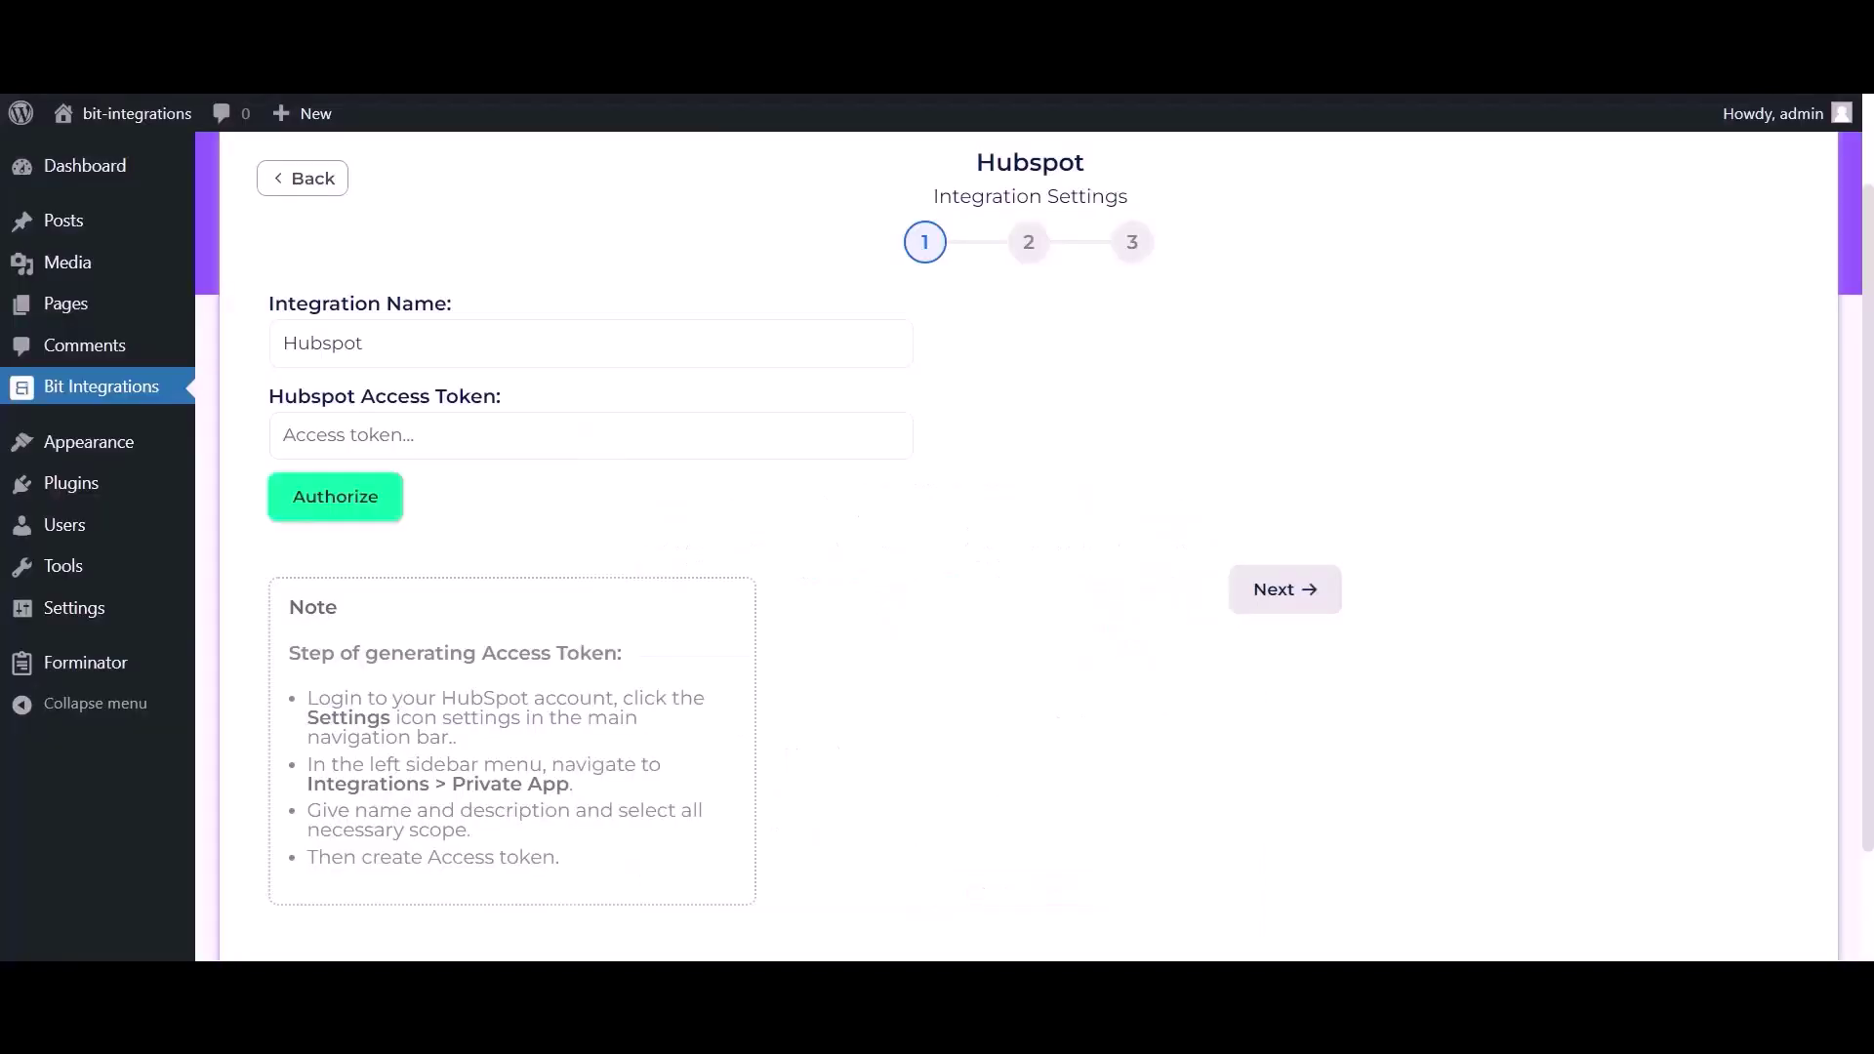
Paste the HubSpot access token into Bit Integrations and authorize the connection.
left_click(506, 435)
key("ctrl+v")
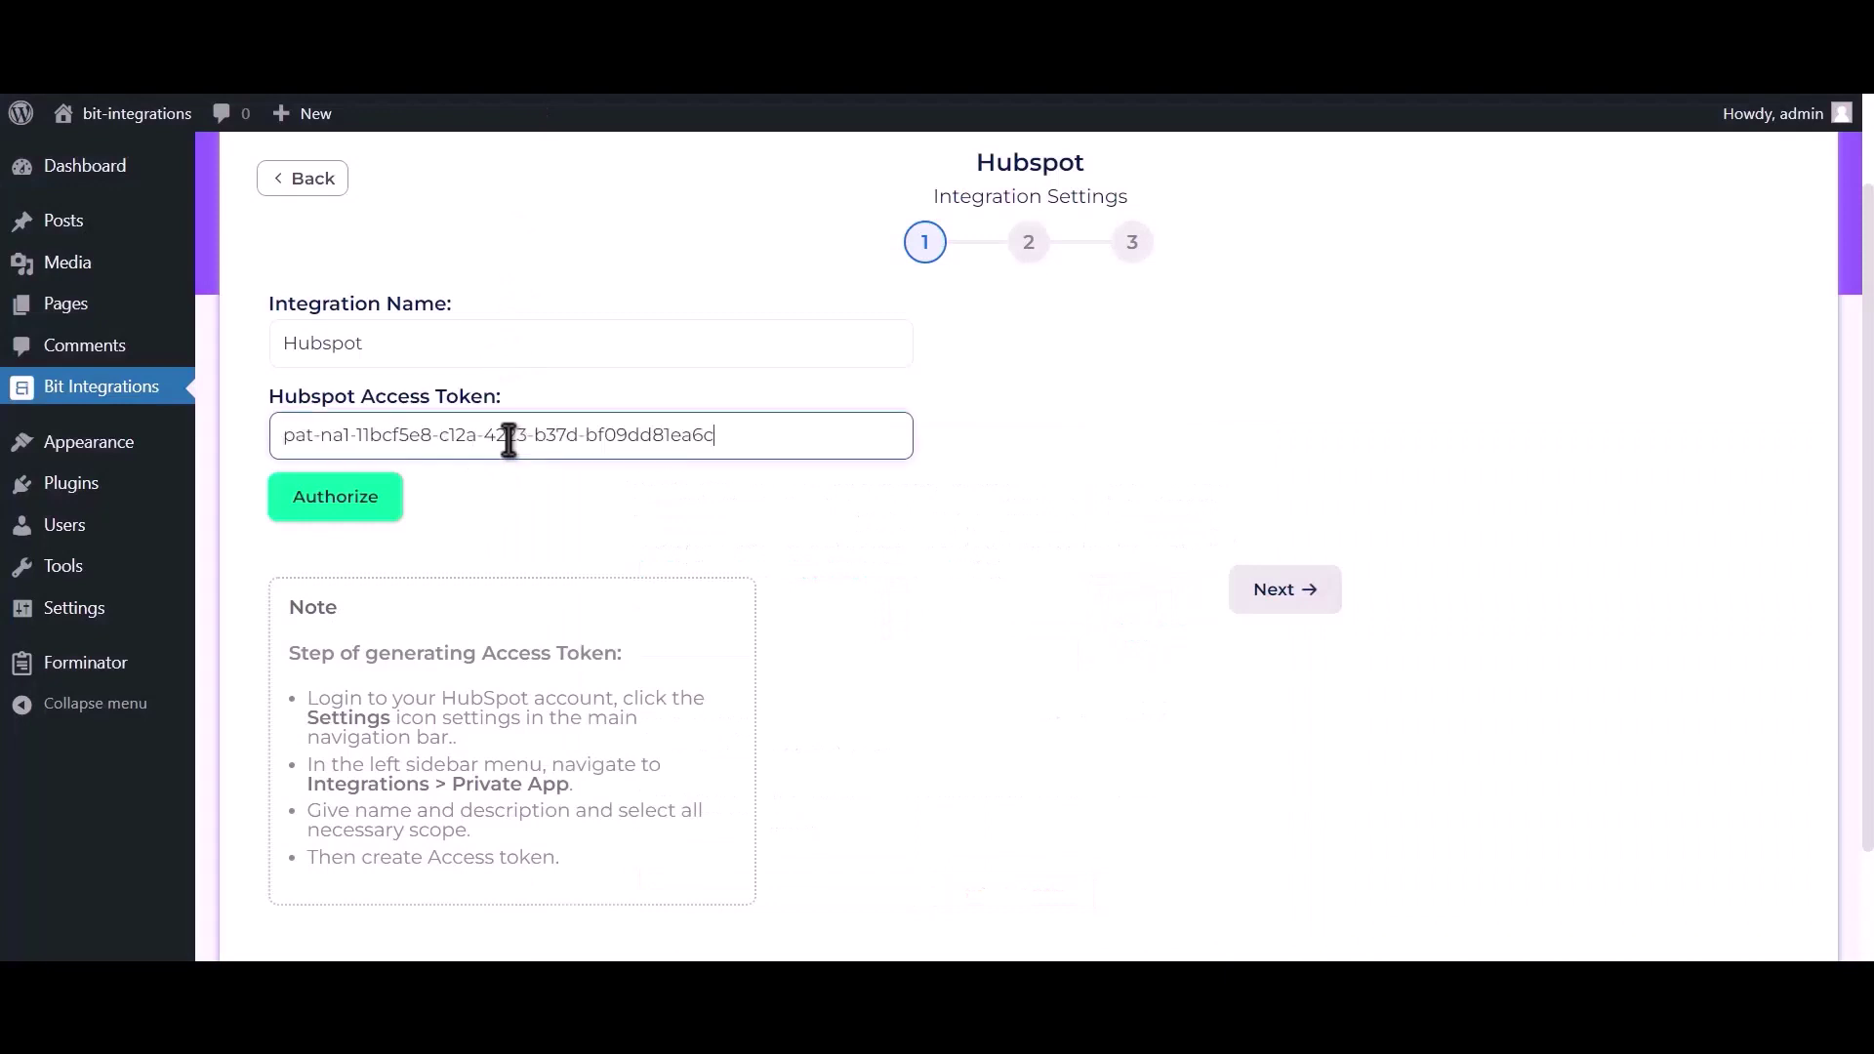
left_click(363, 512)
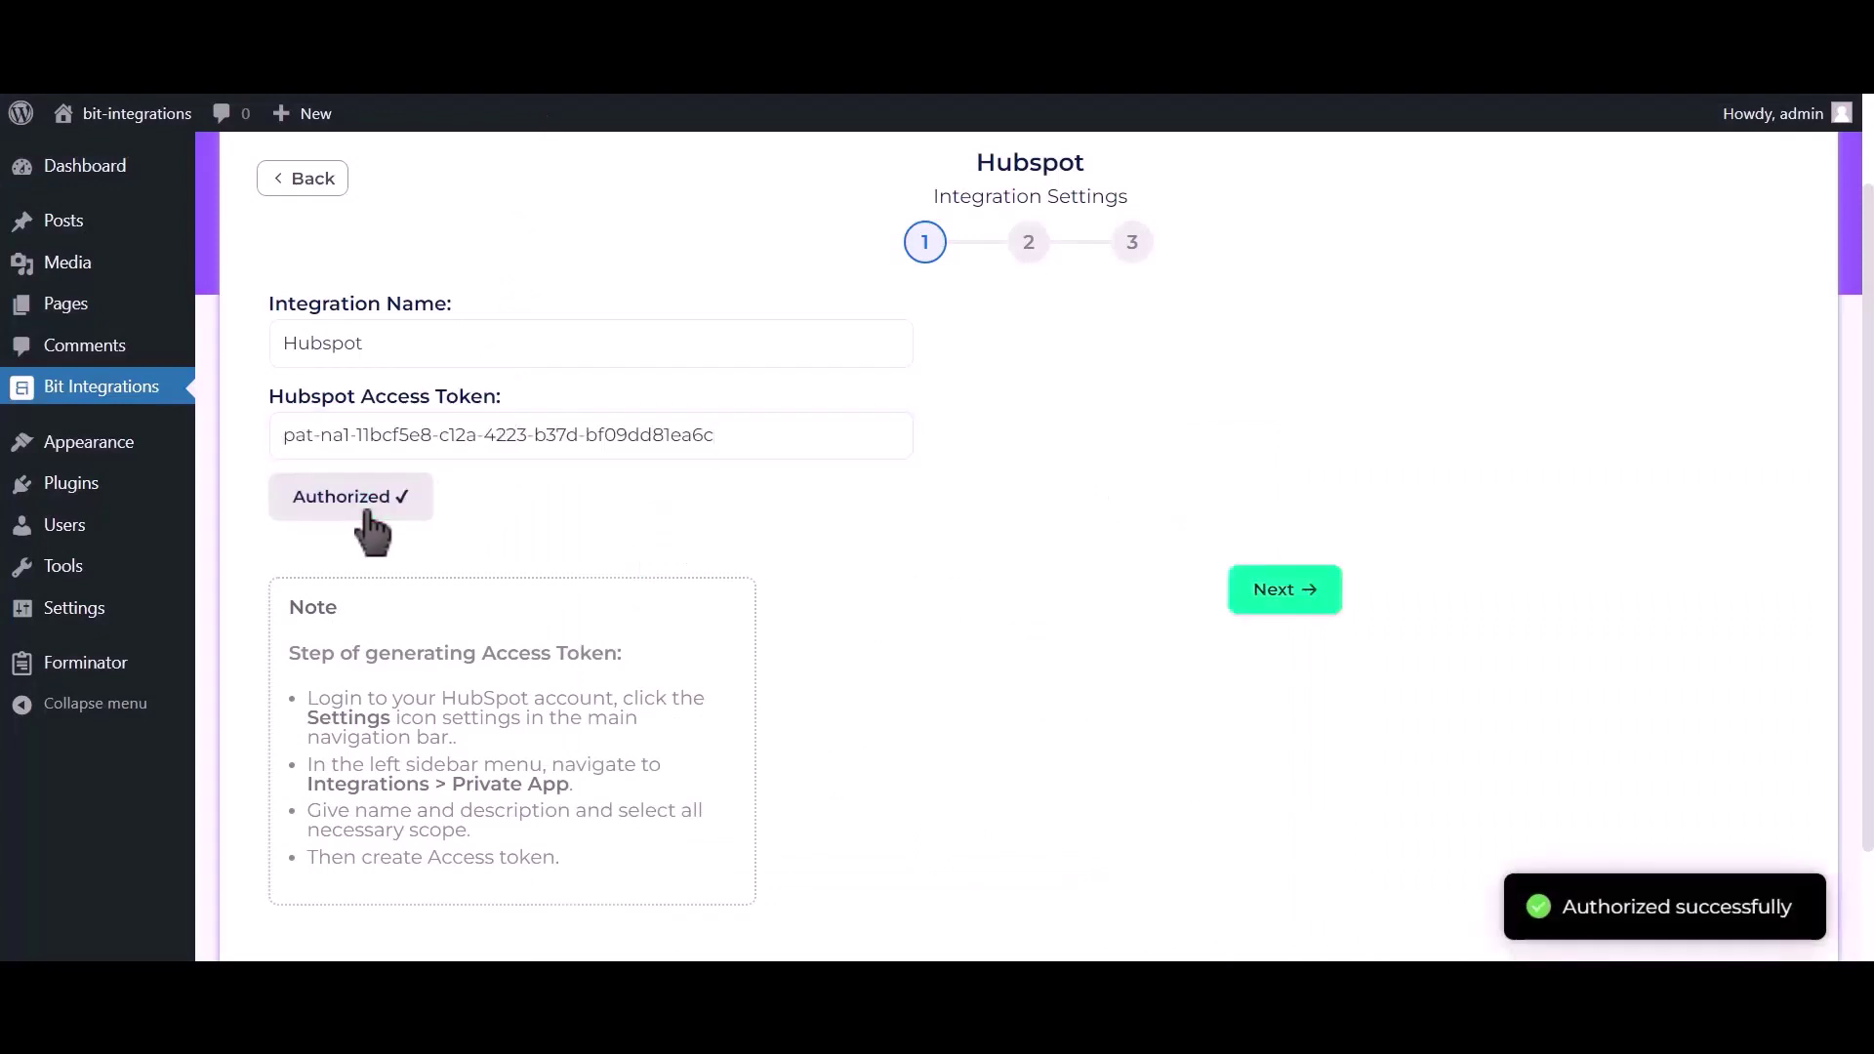
left_click_drag(1560, 907, 1824, 927)
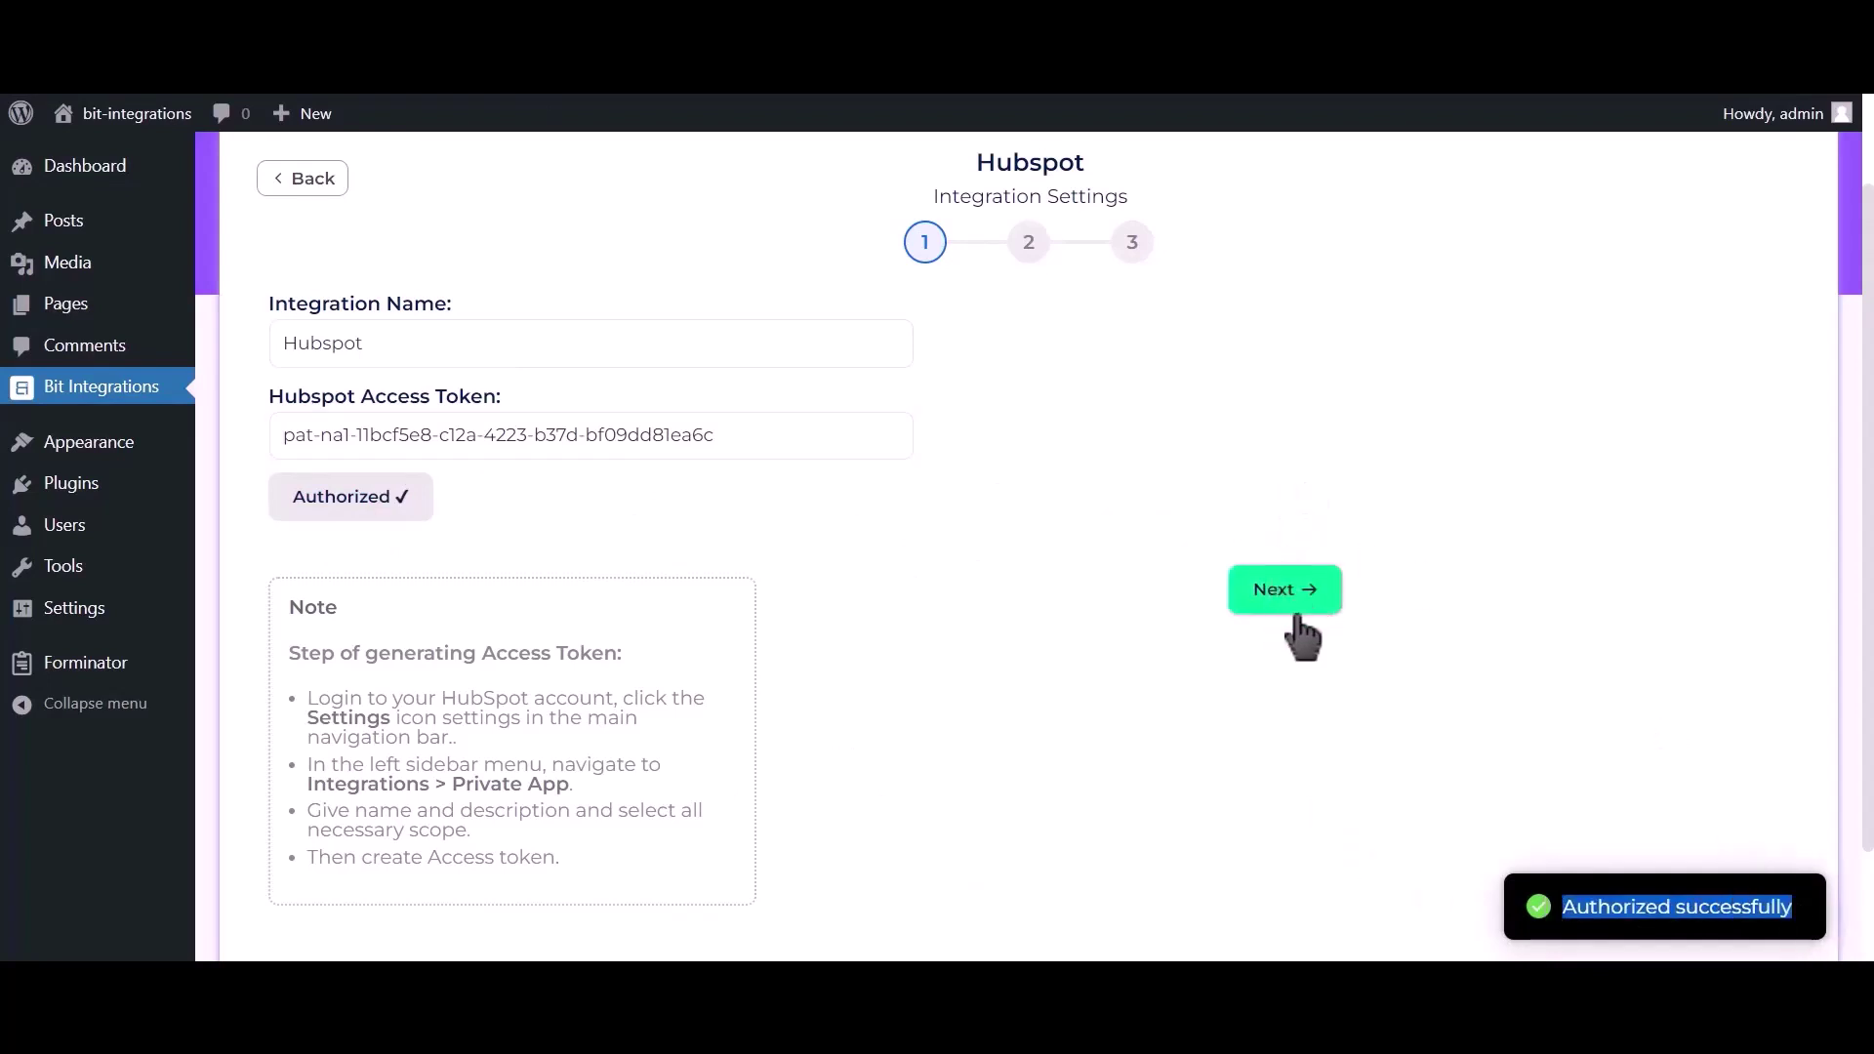
Set the HubSpot action to Create Contact and map Email Address-1 to Email.
left_click(1303, 604)
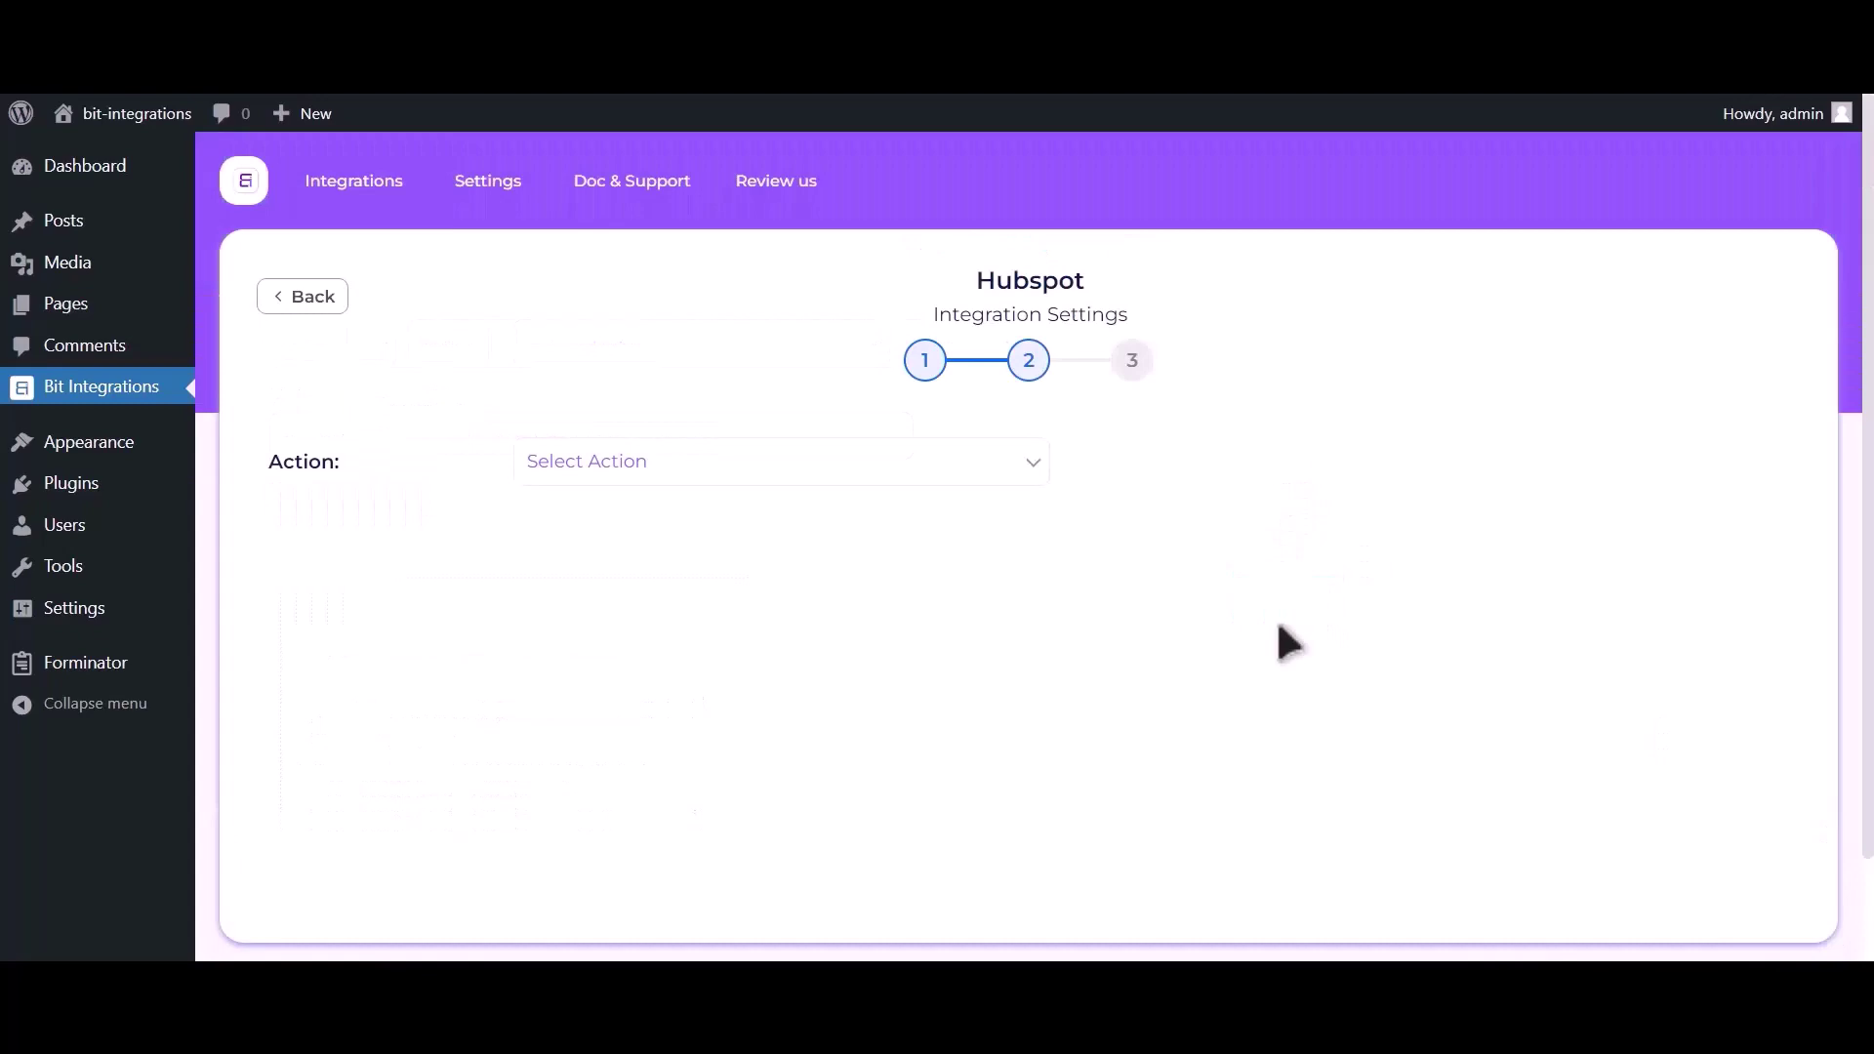
left_click(941, 473)
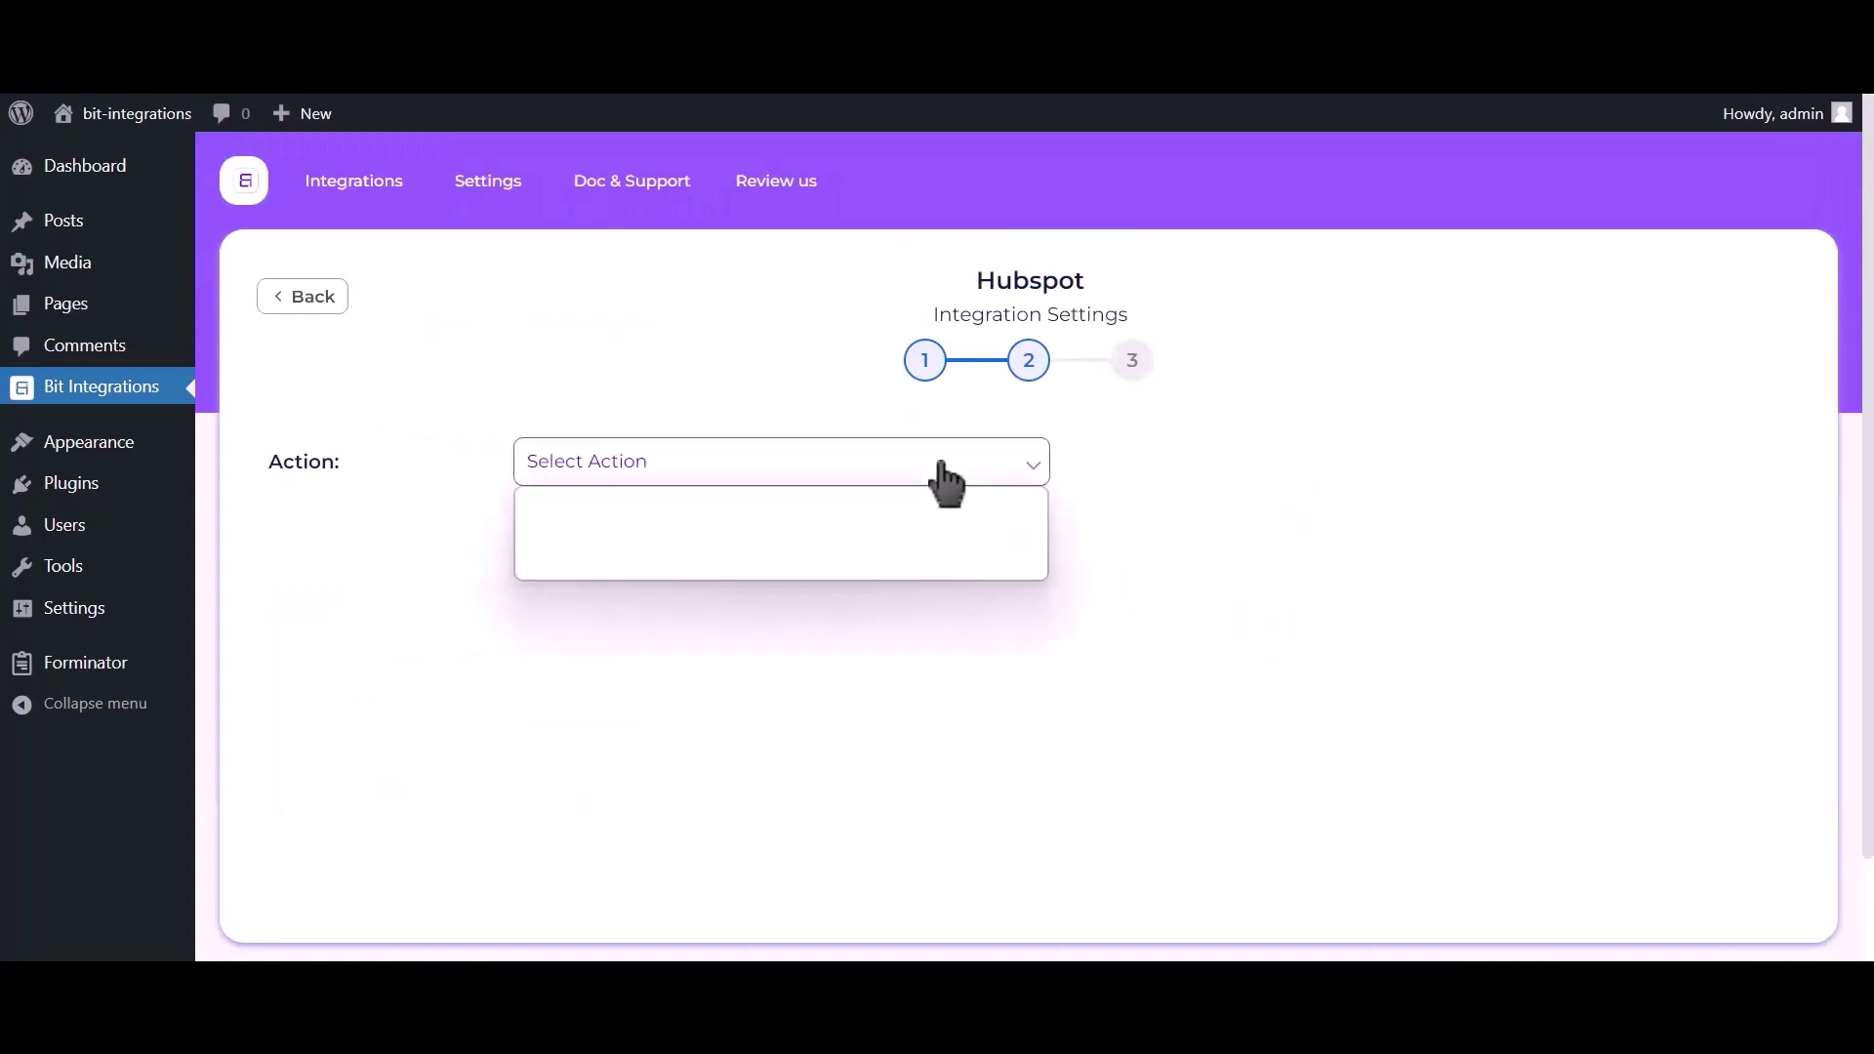
left_click(876, 520)
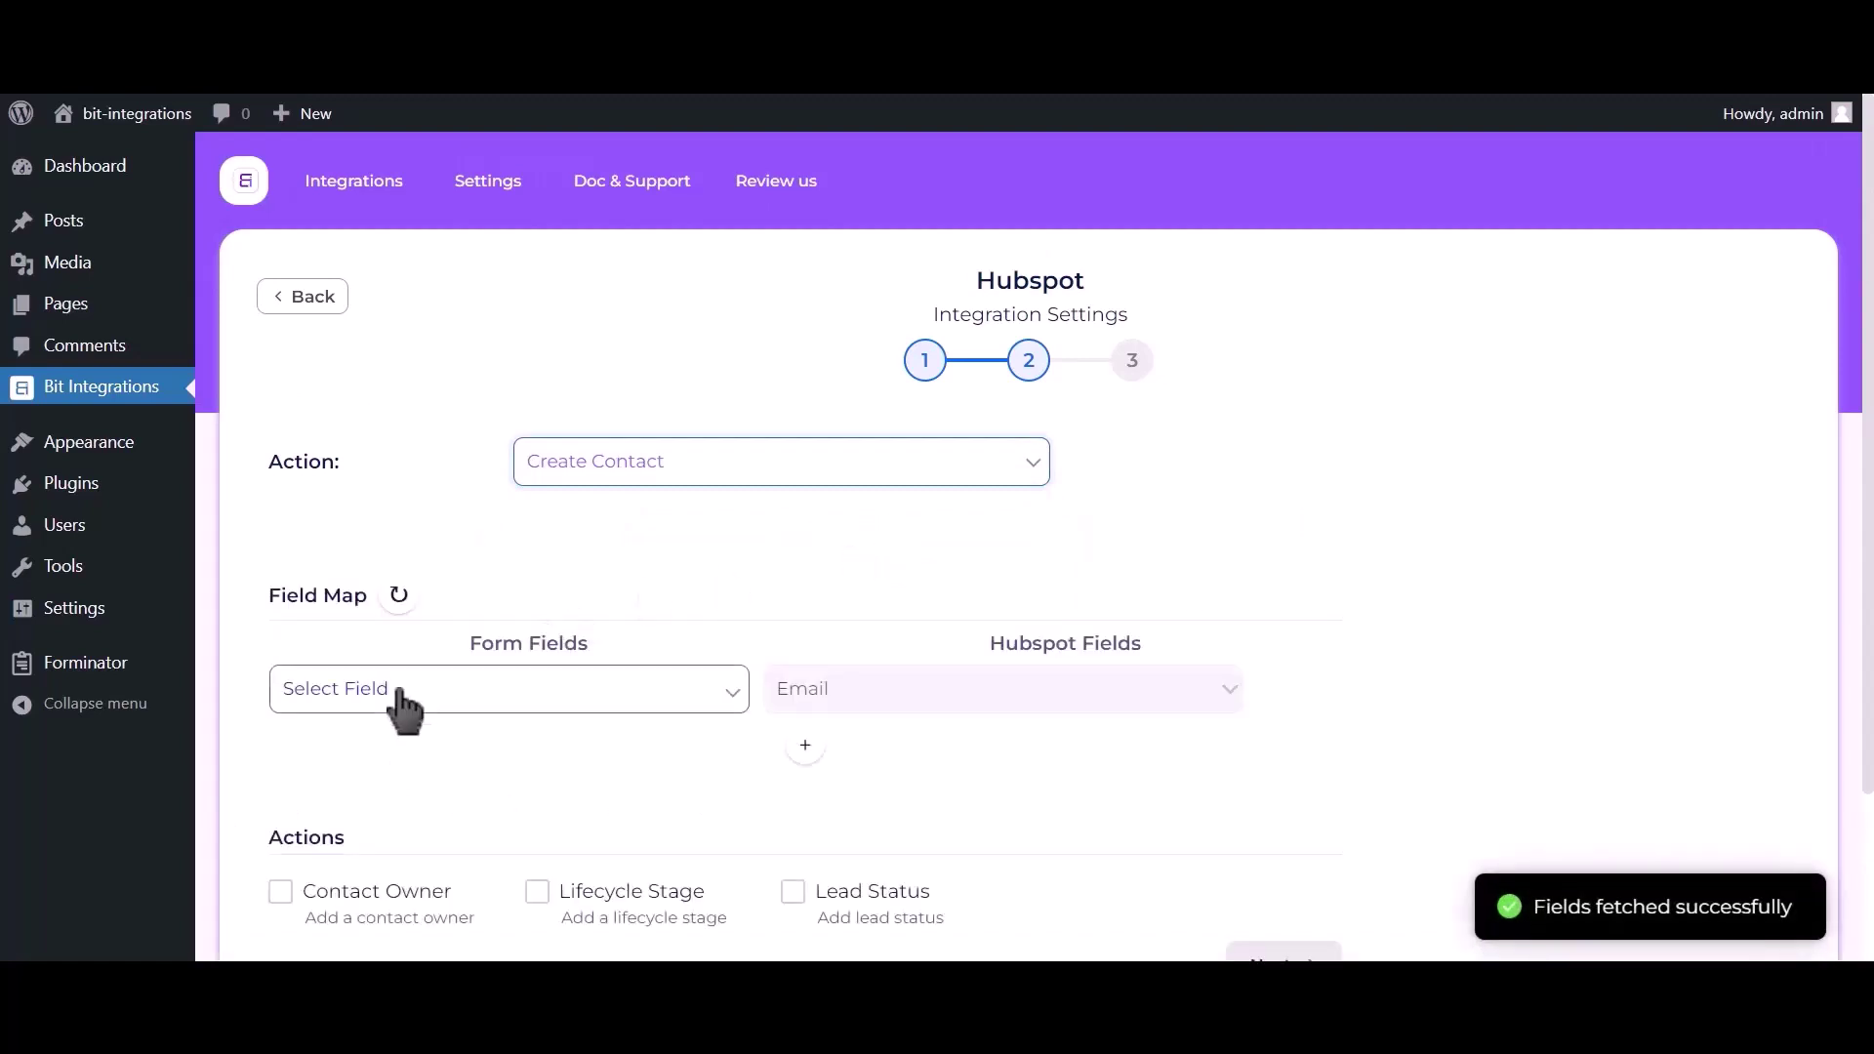
left_click(406, 700)
left_click(394, 795)
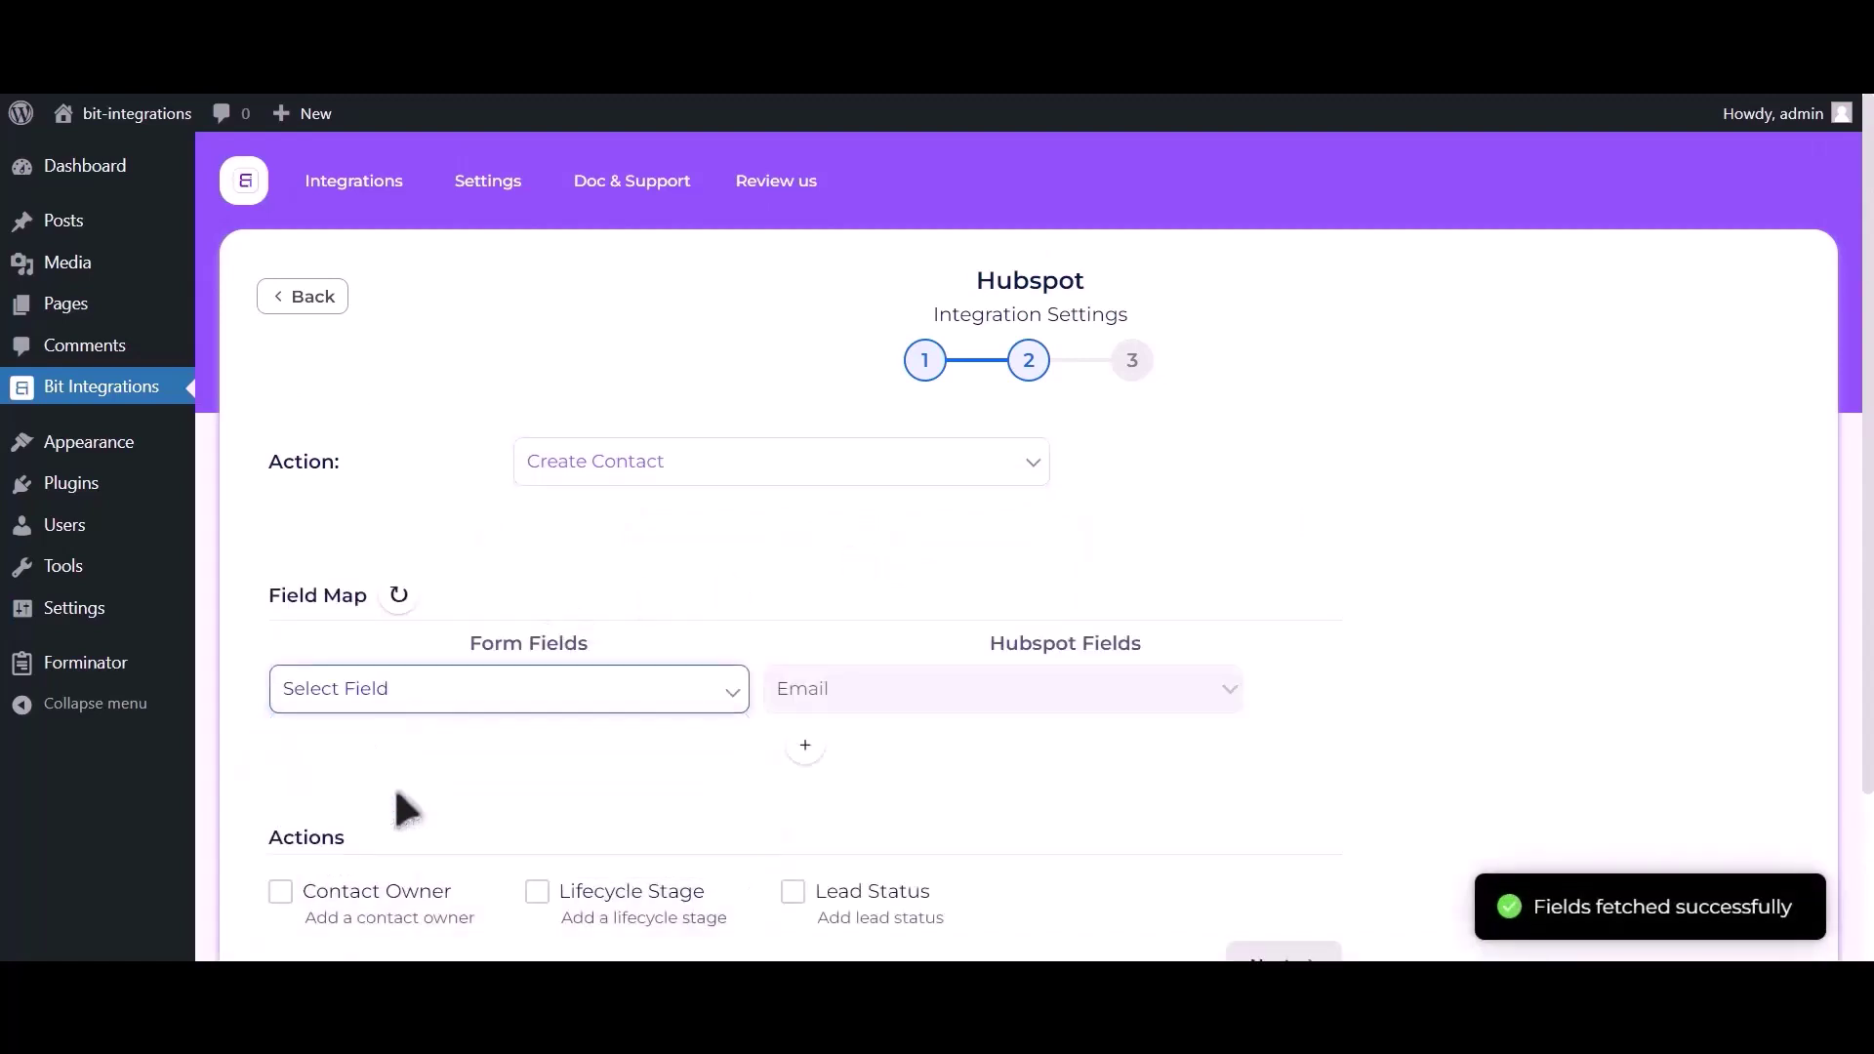
Add field map rows Name-1 → First Name and Phone Number-1 → Phone Number.
left_click(807, 749)
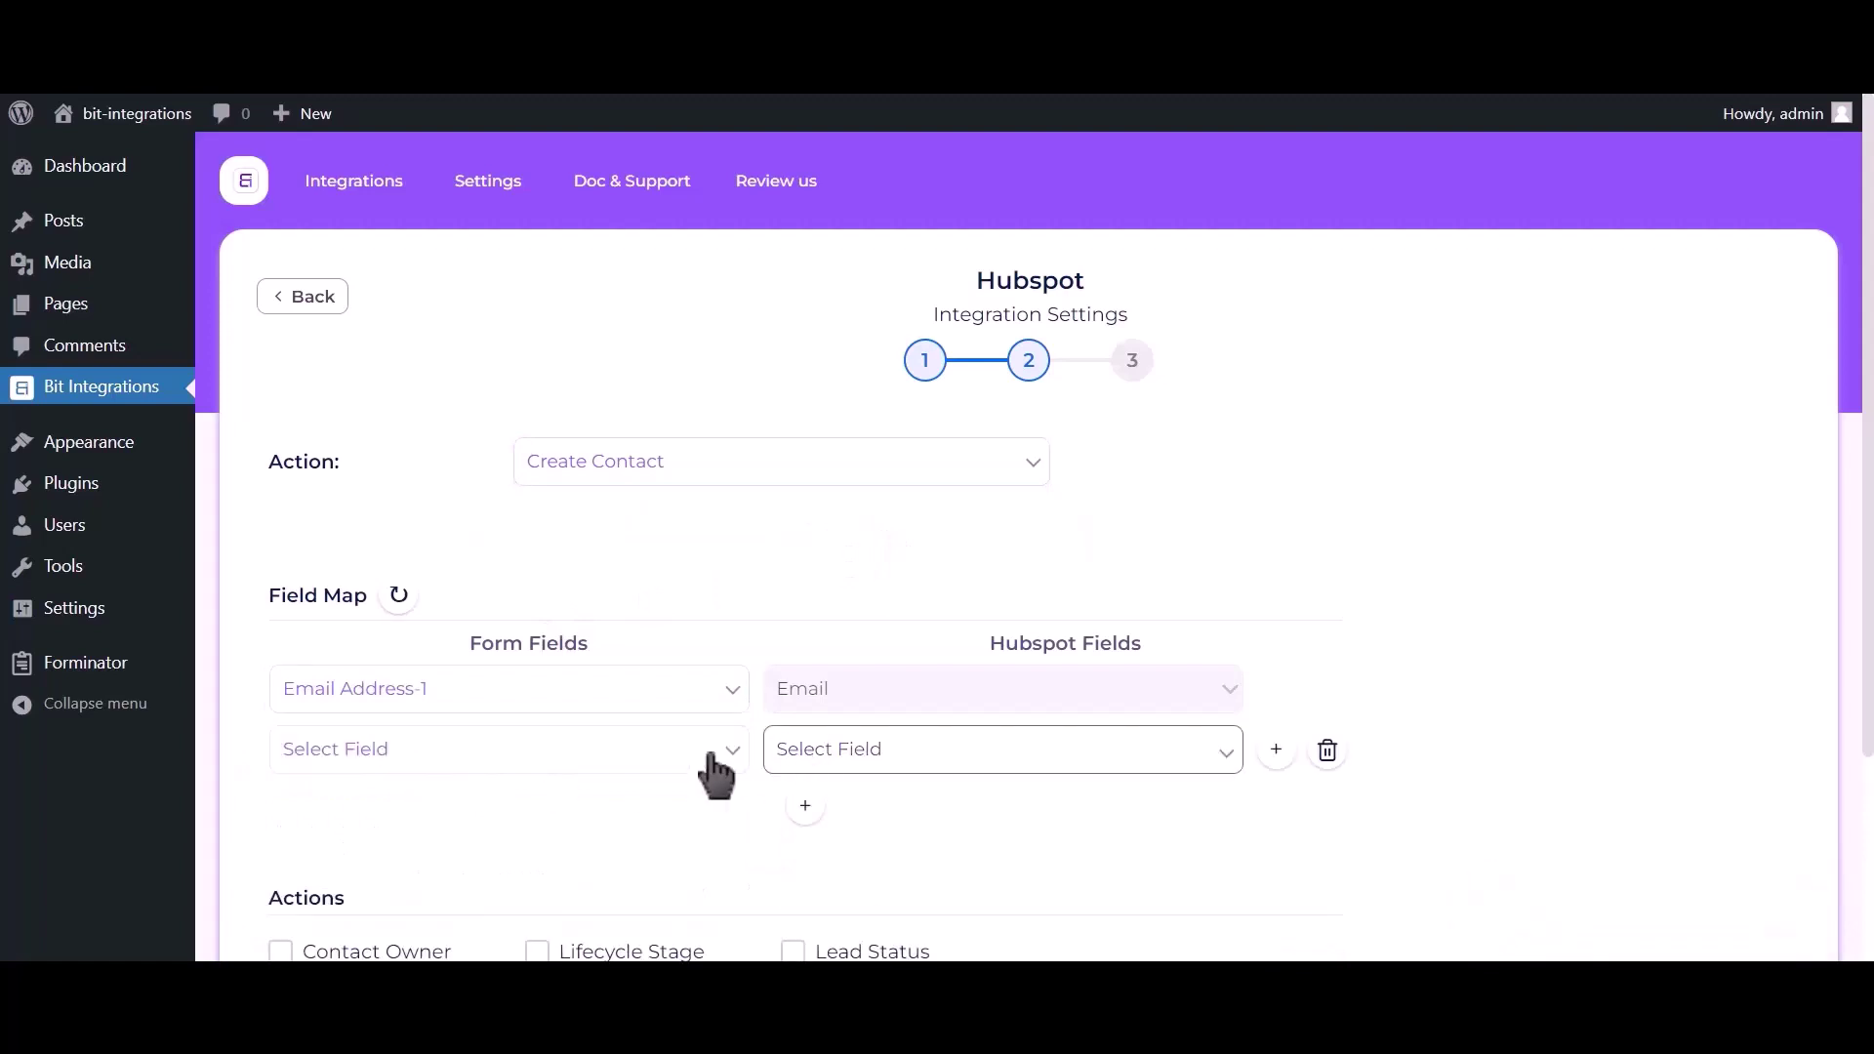
left_click(488, 759)
left_click(453, 833)
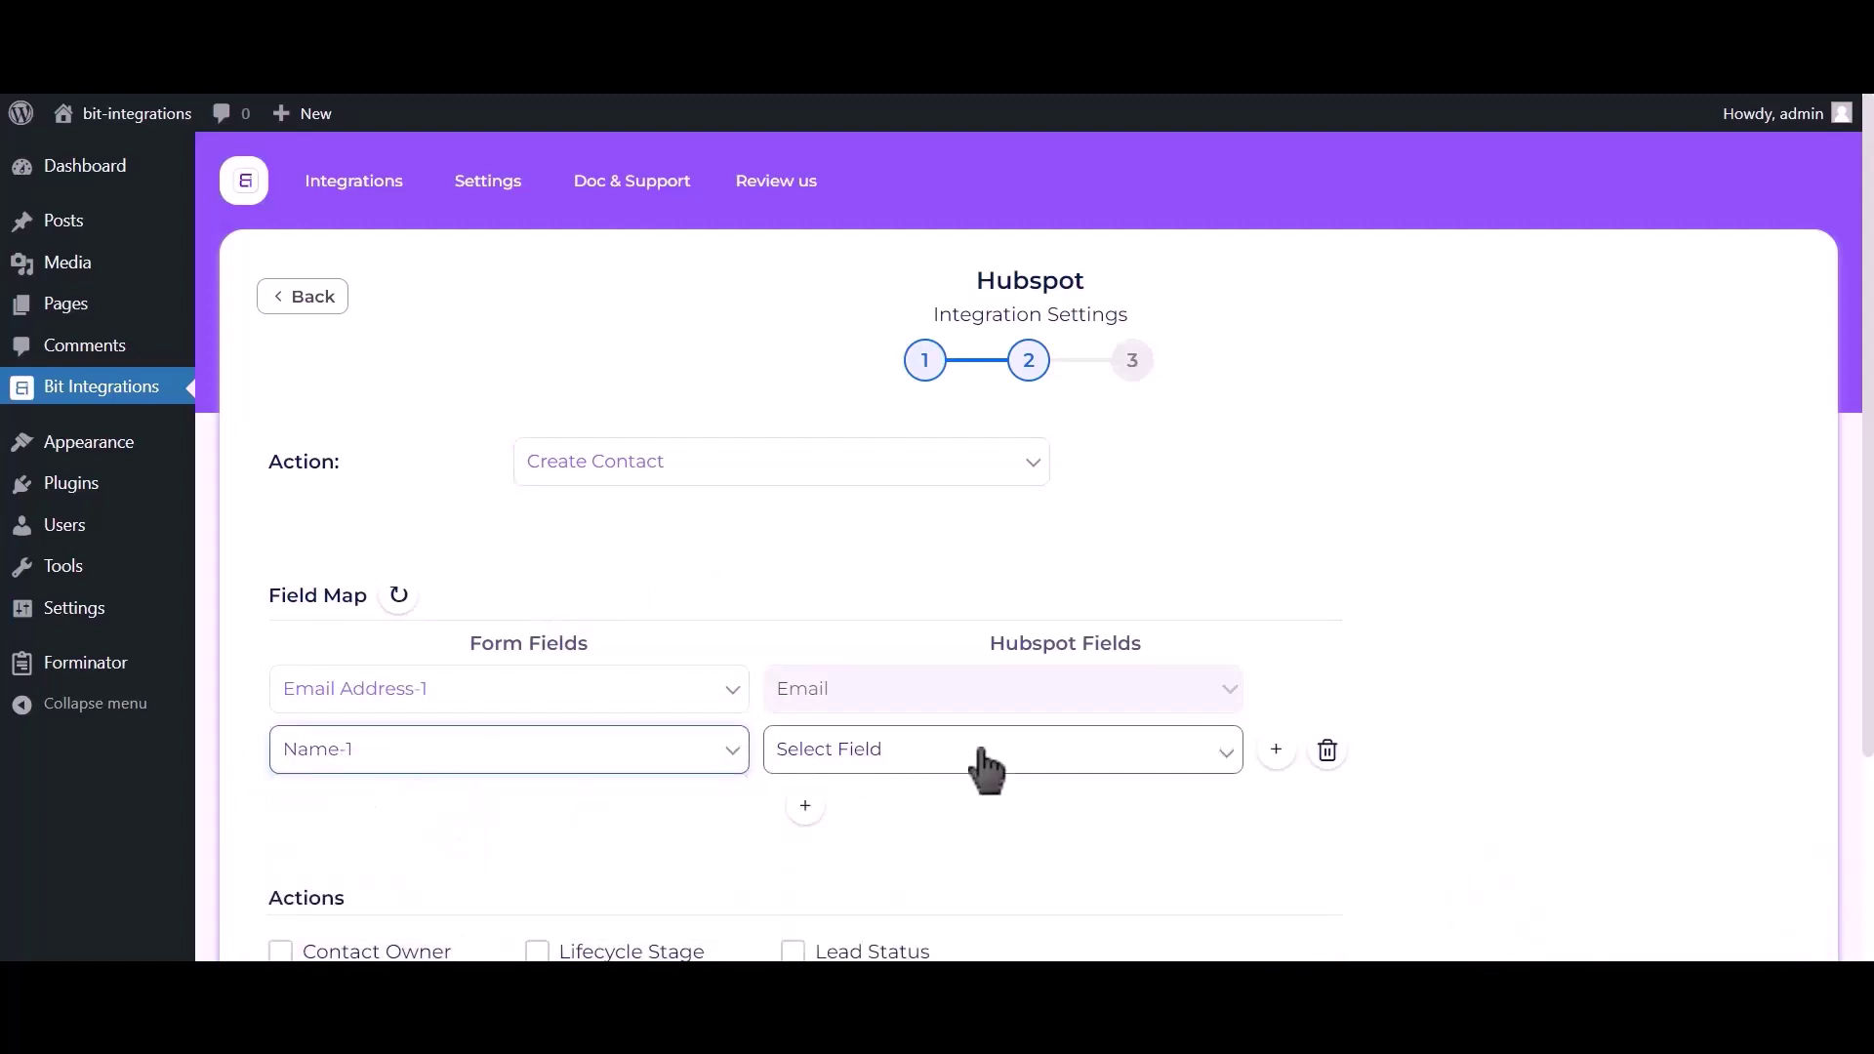
left_click(987, 761)
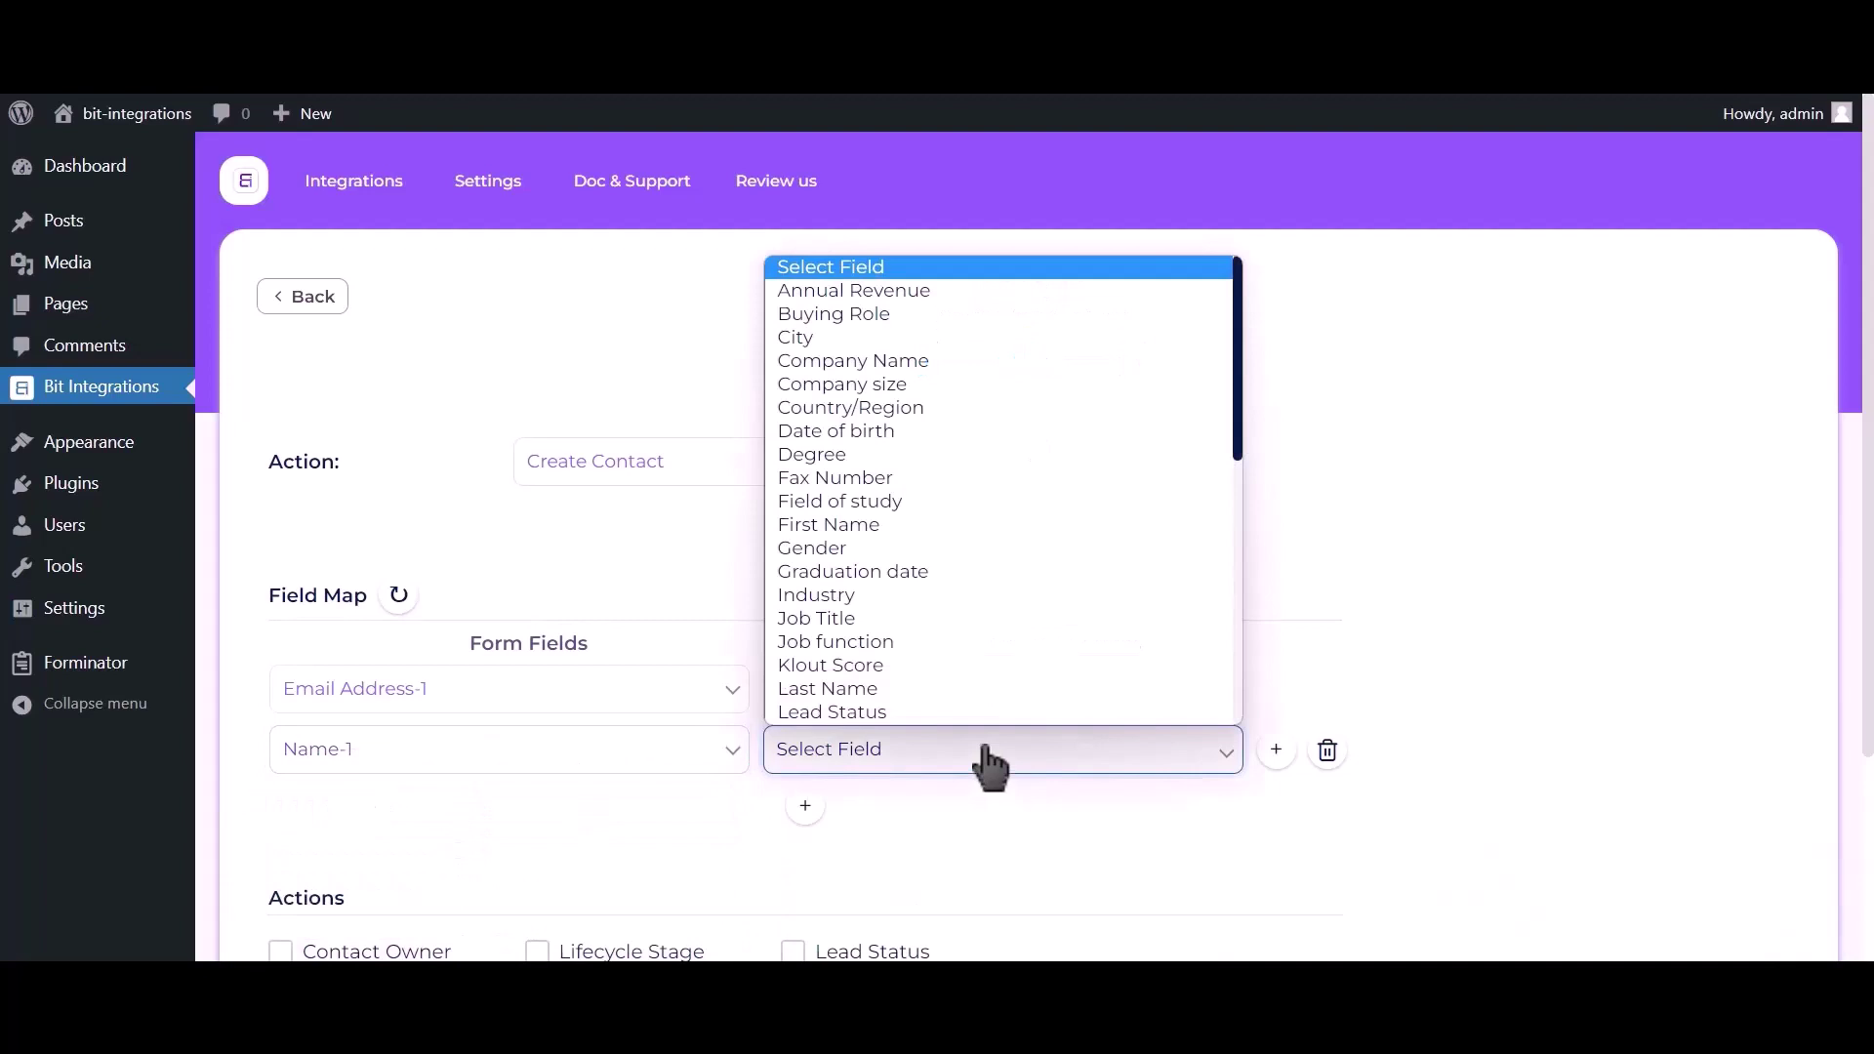
left_click(861, 522)
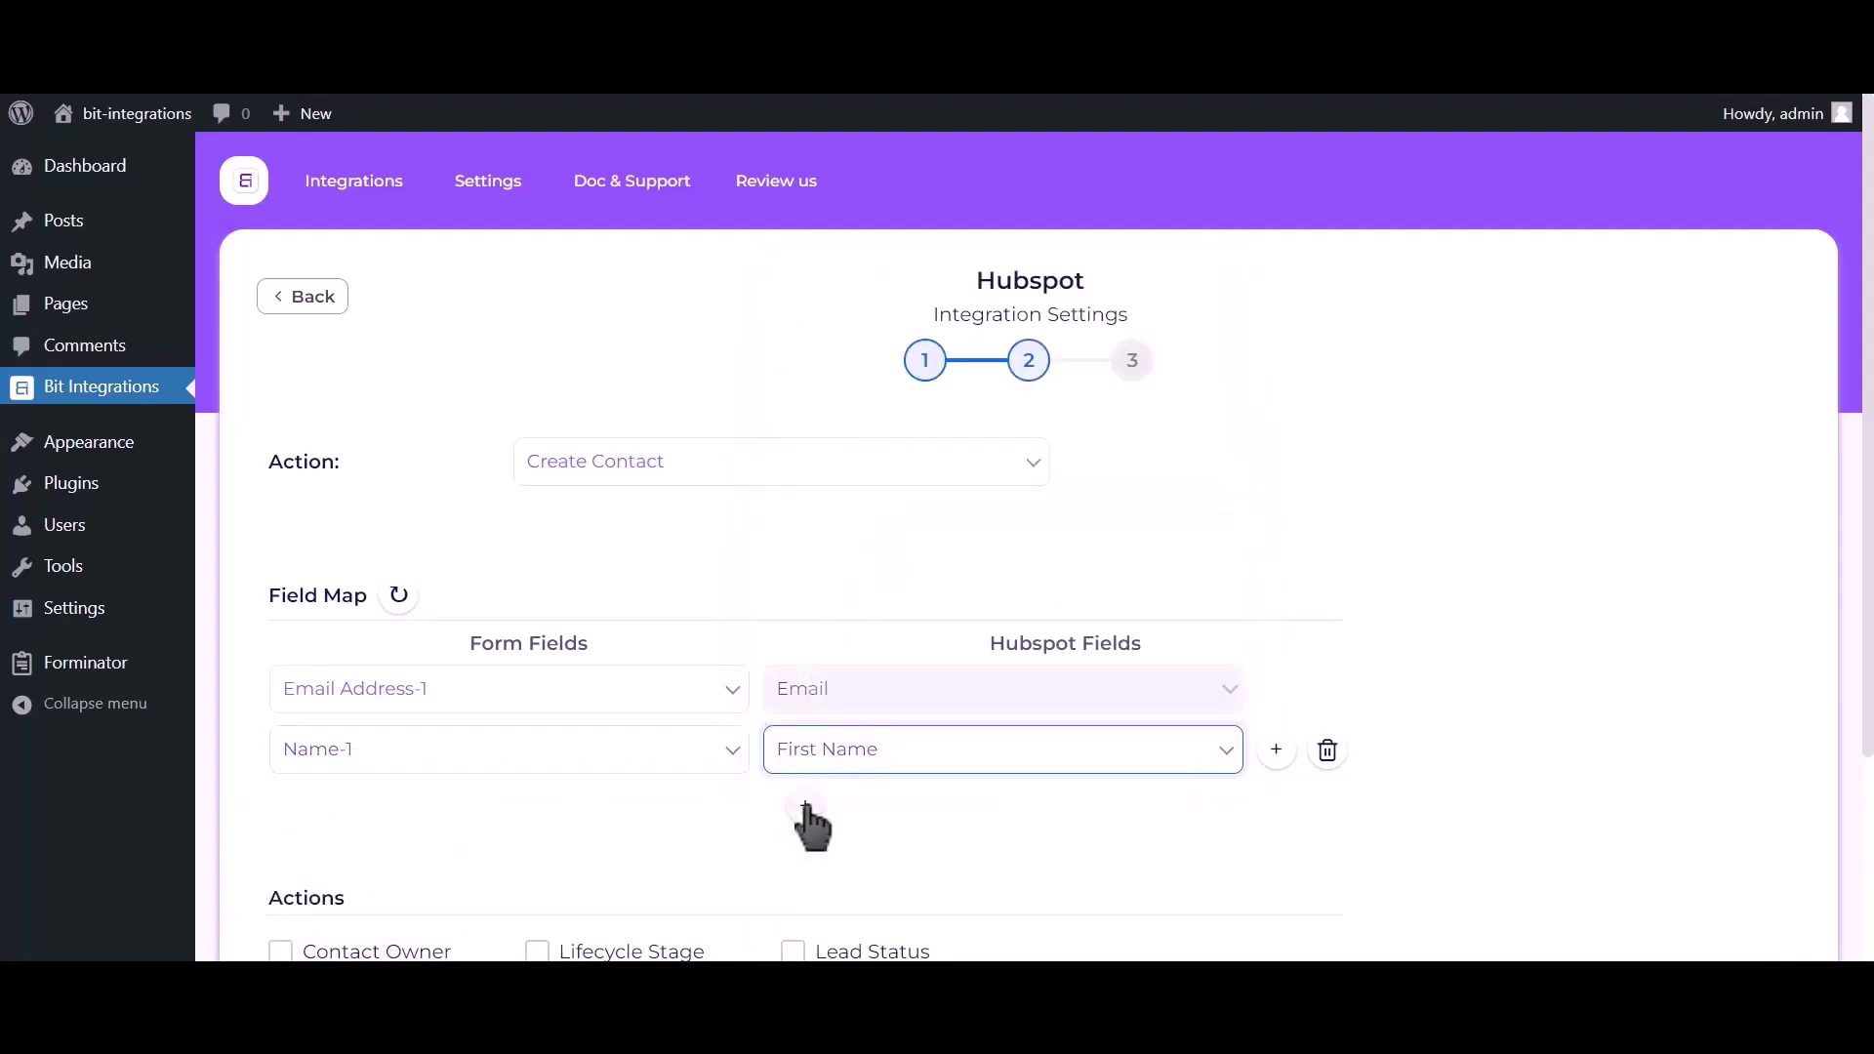
left_click(805, 809)
left_click(503, 841)
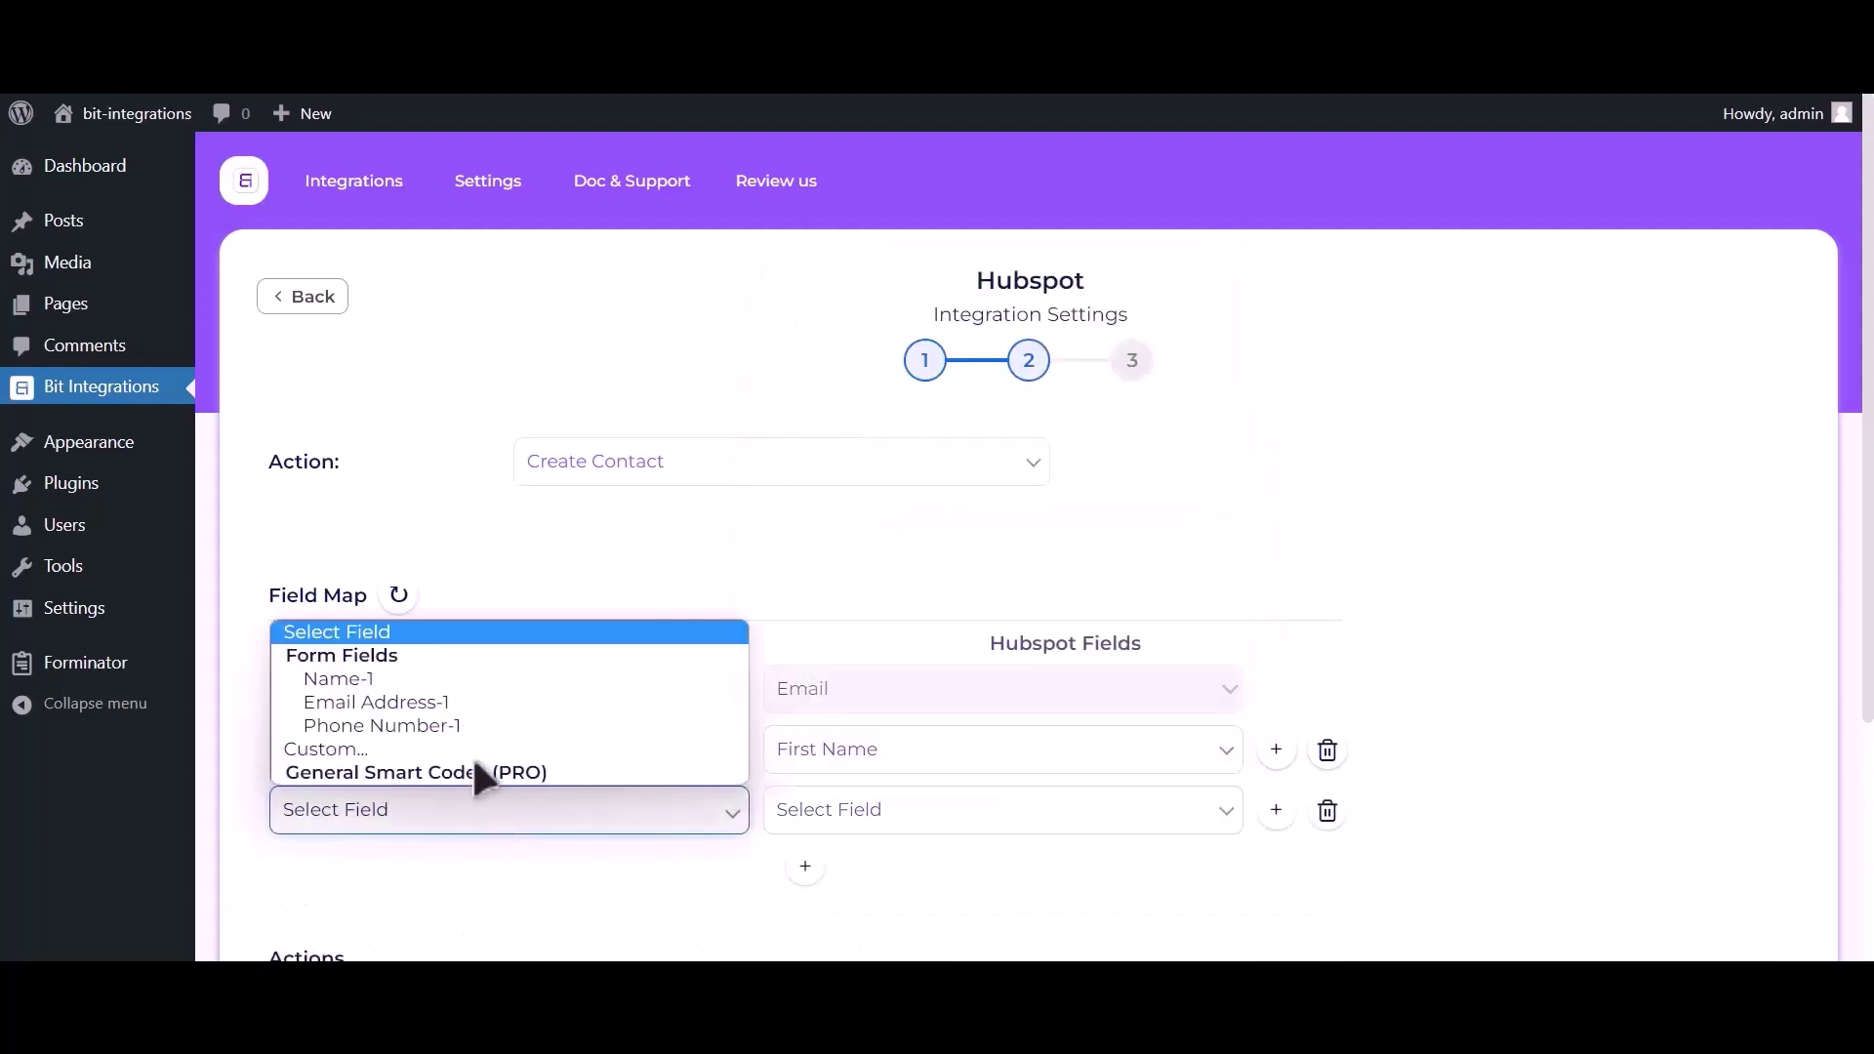
left_click(451, 725)
left_click(898, 828)
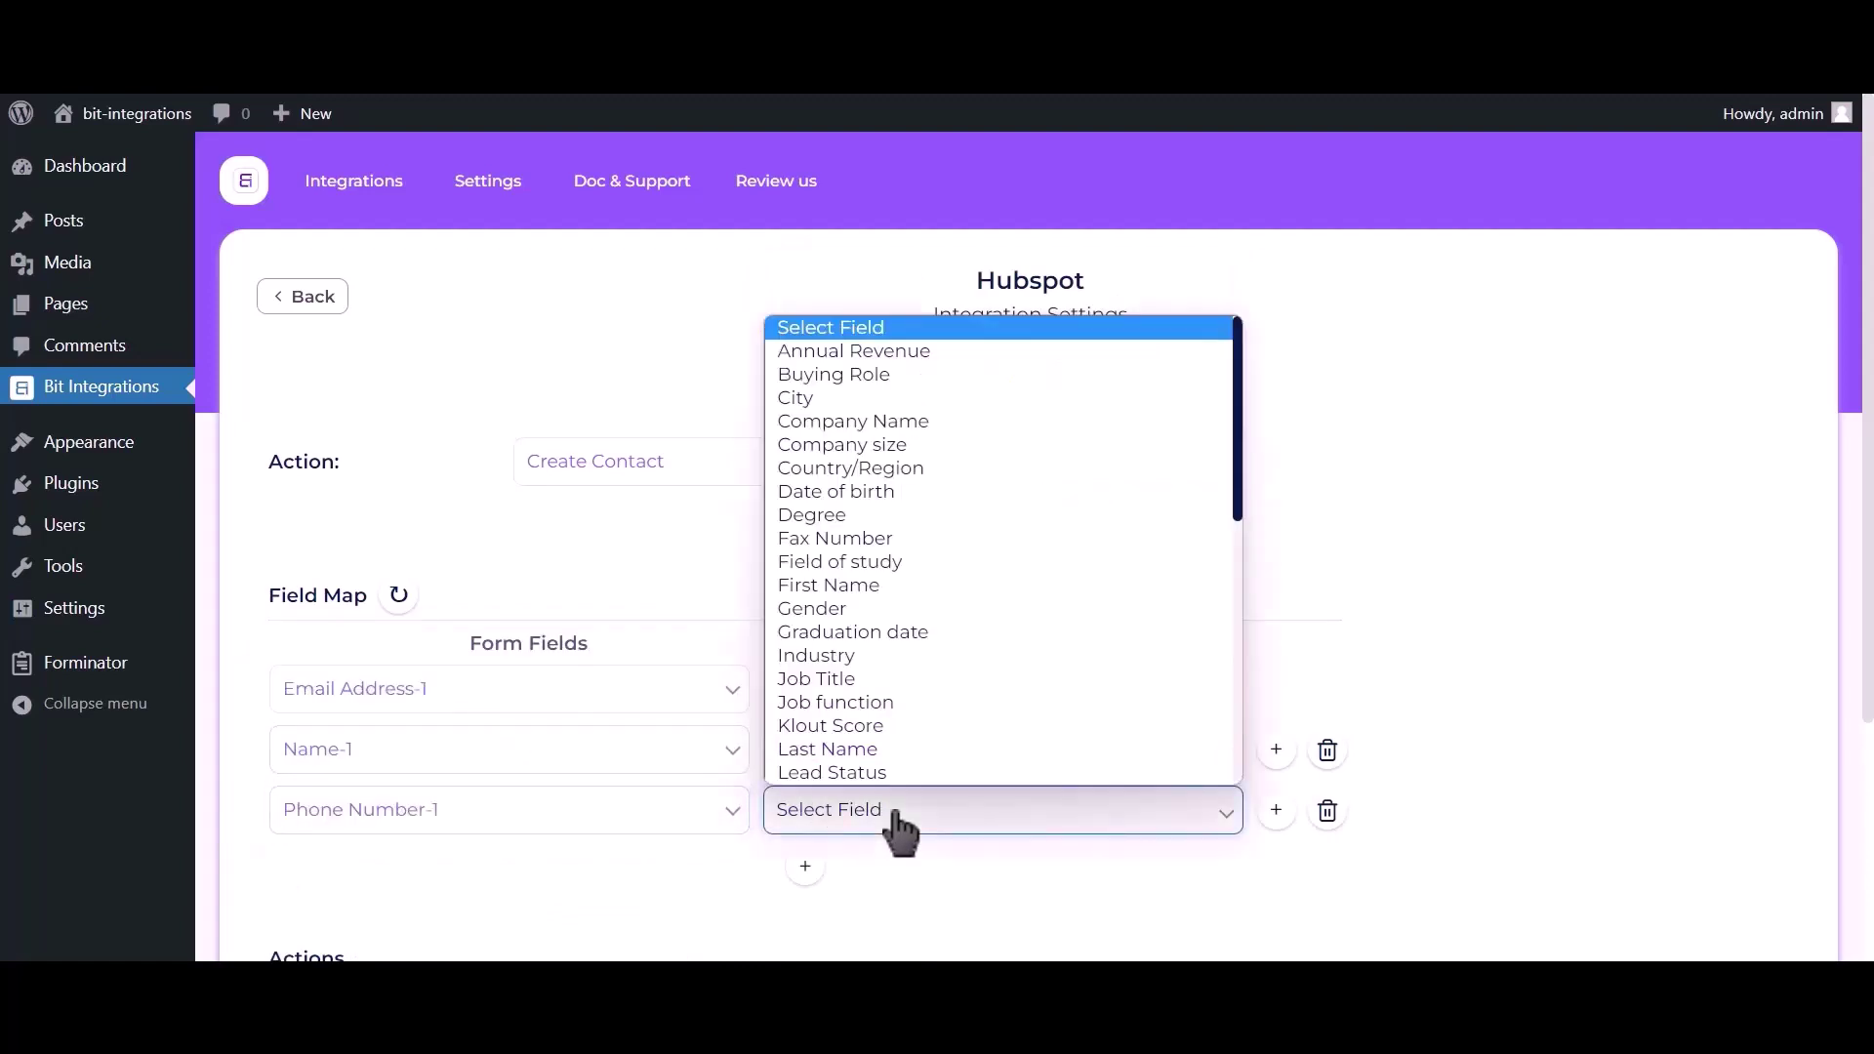
key("p")
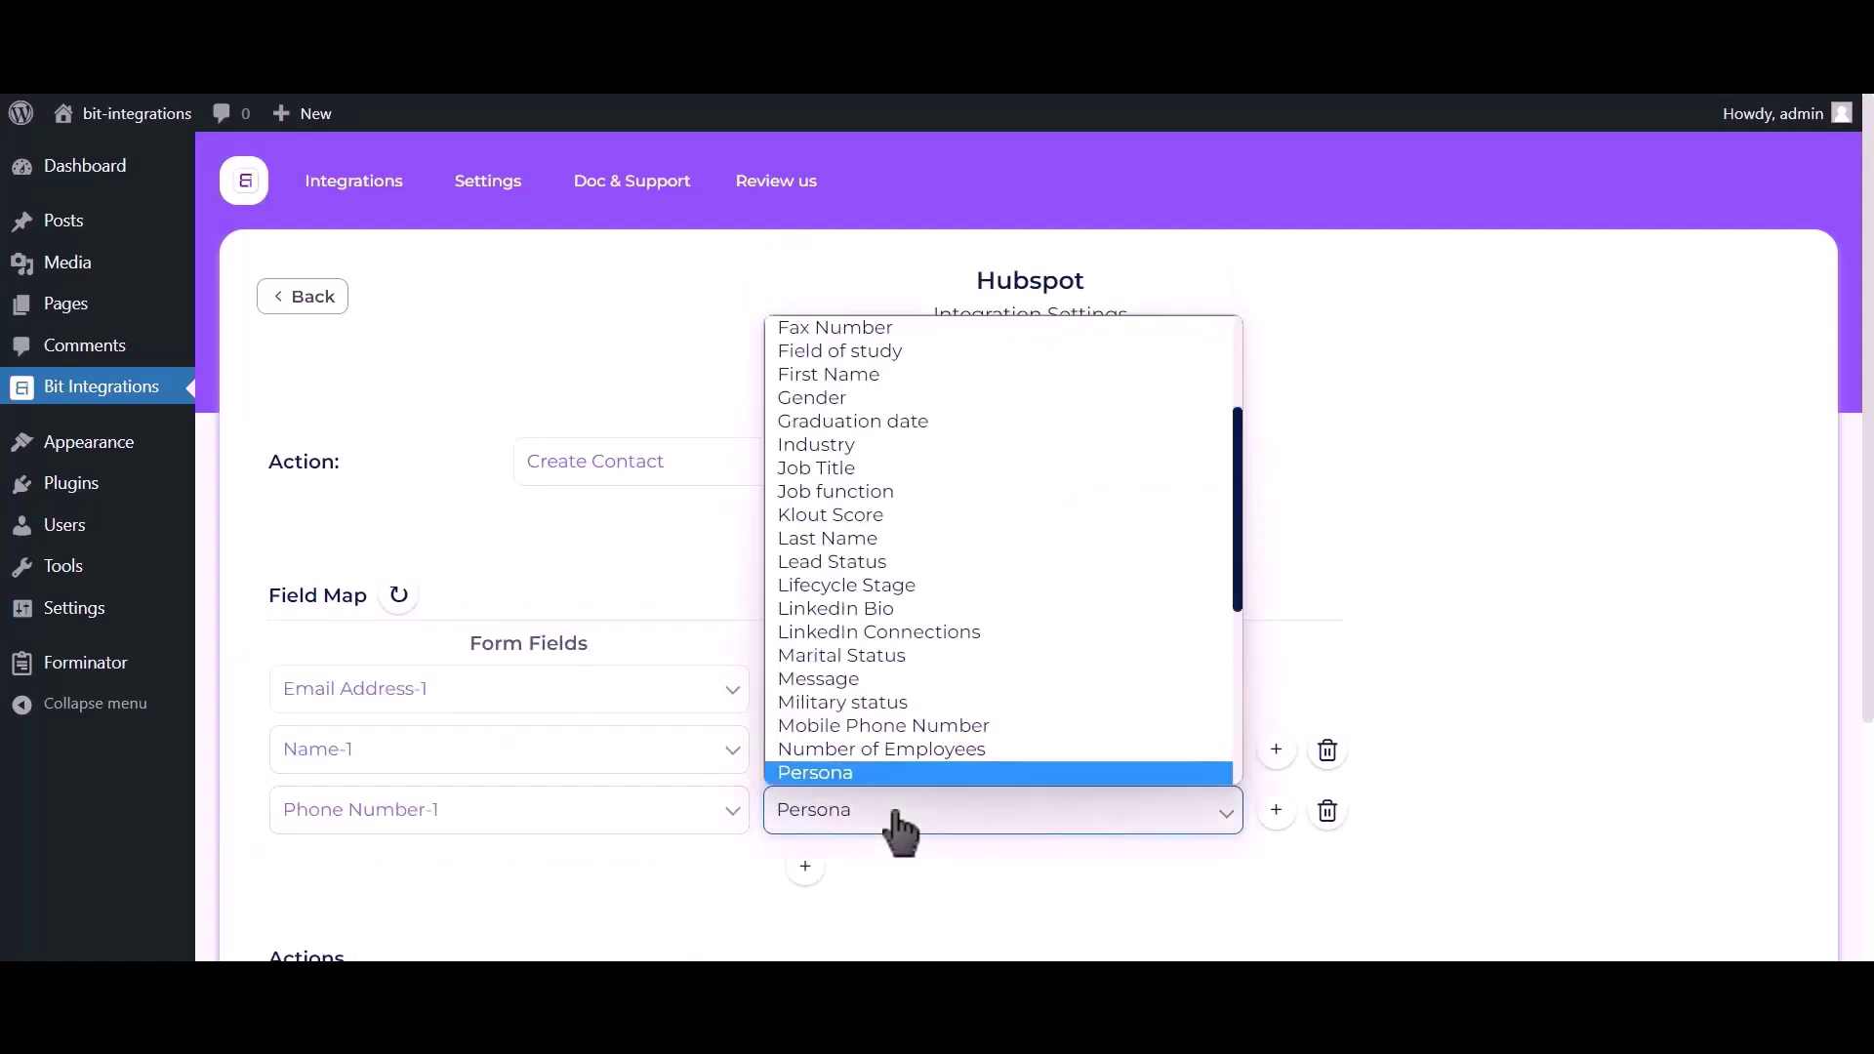
key("h")
left_click(886, 769)
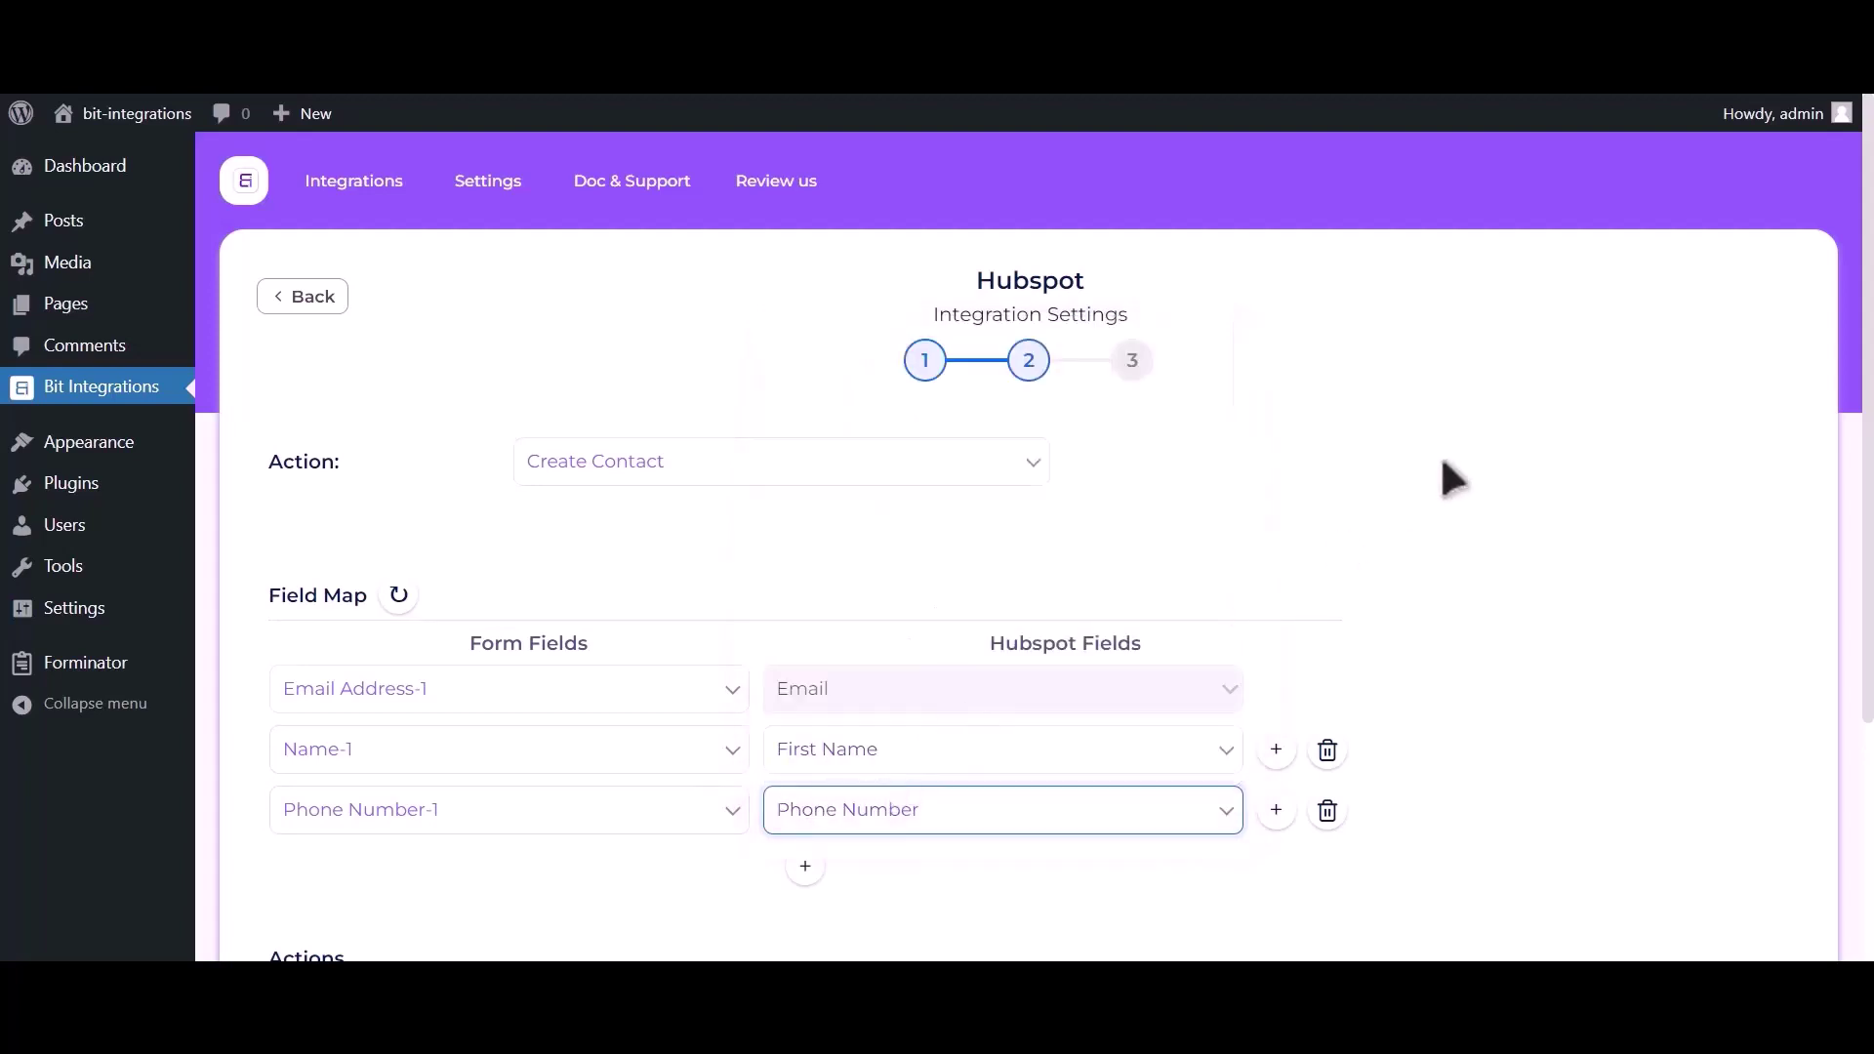
Advance to the final step and Finish & Save the HubSpot integration.
scroll(1455, 478, "down", 3)
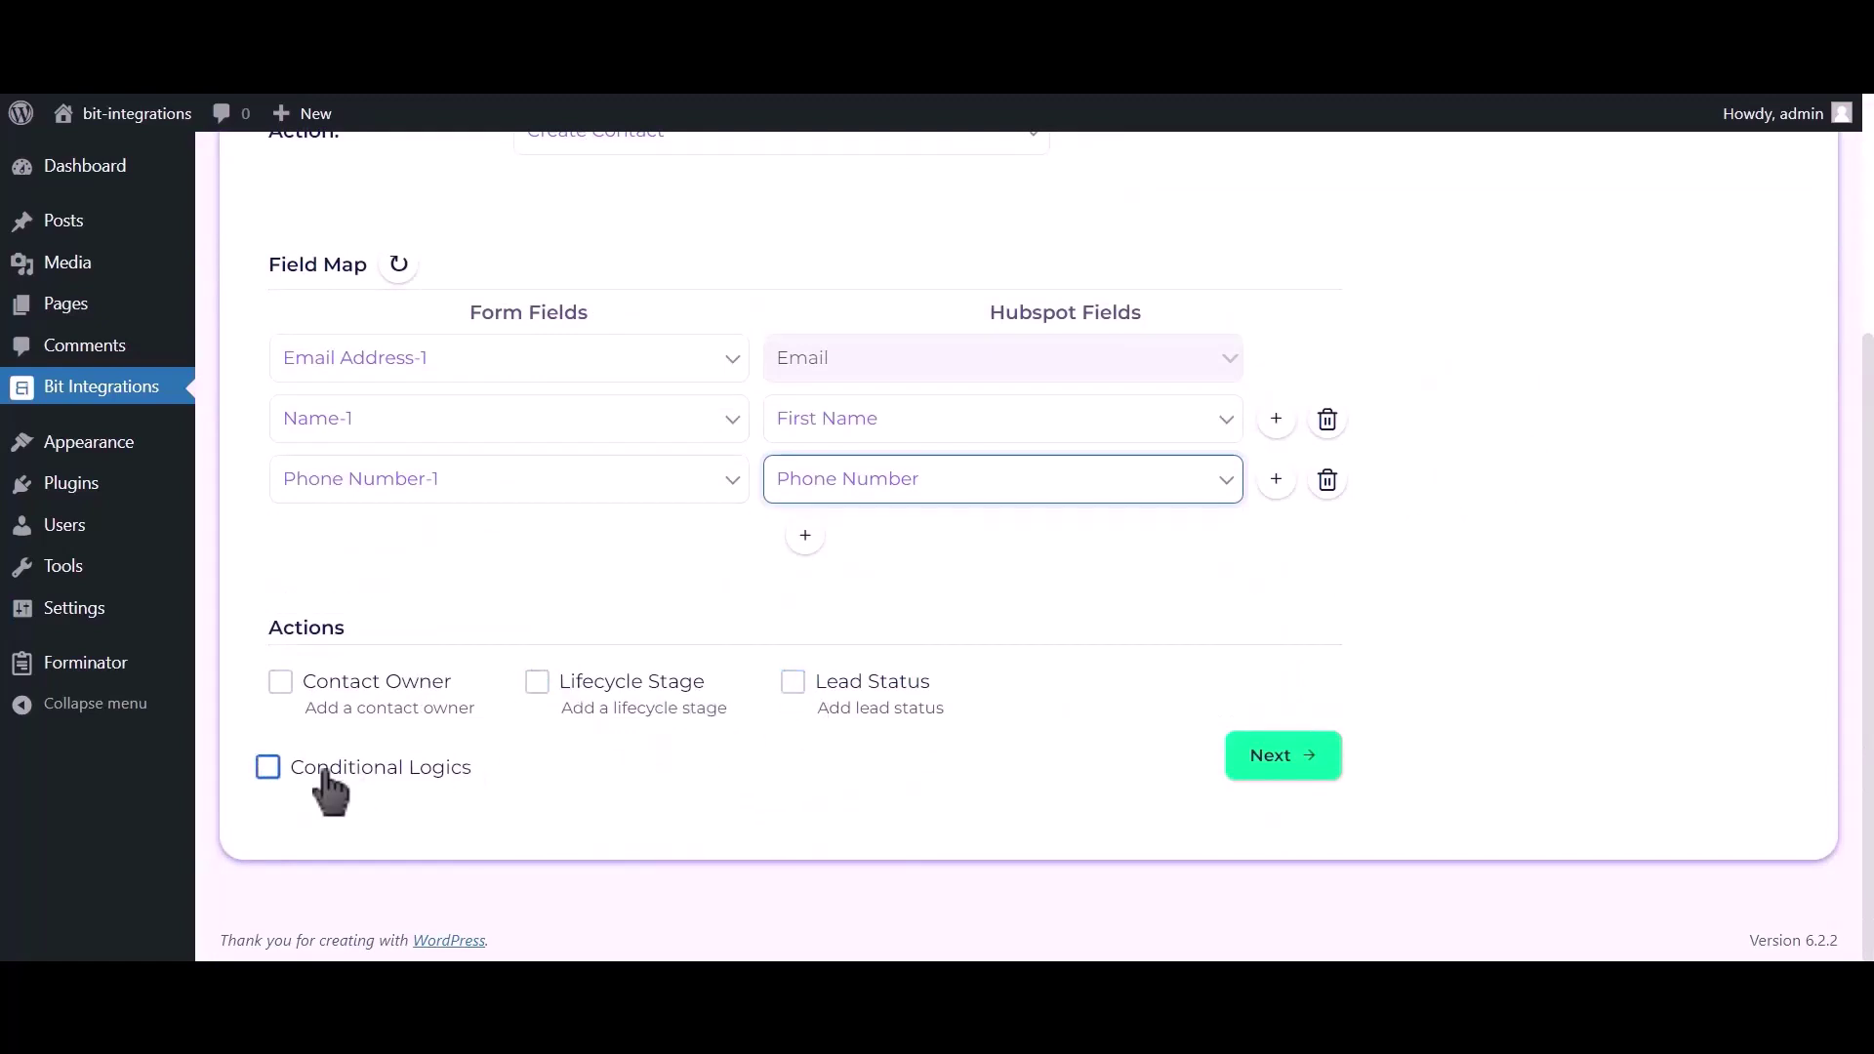
left_click(1288, 765)
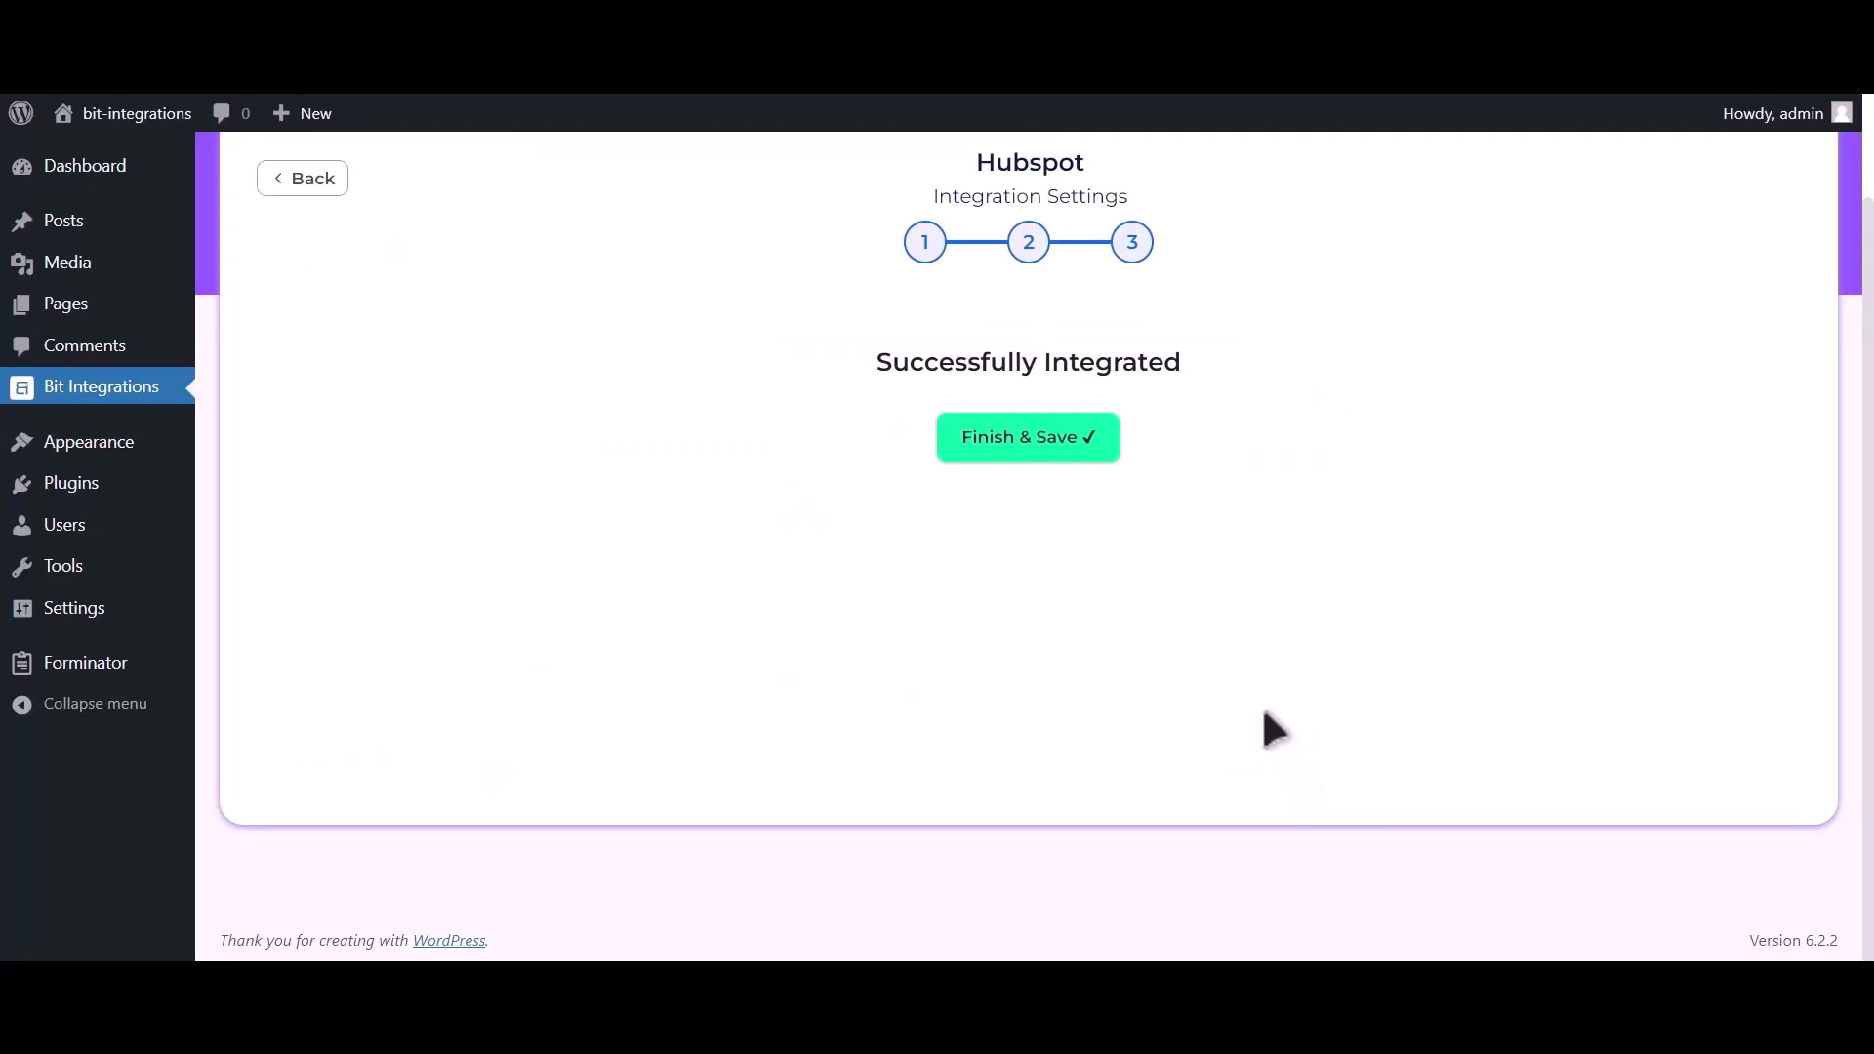
left_click(1055, 441)
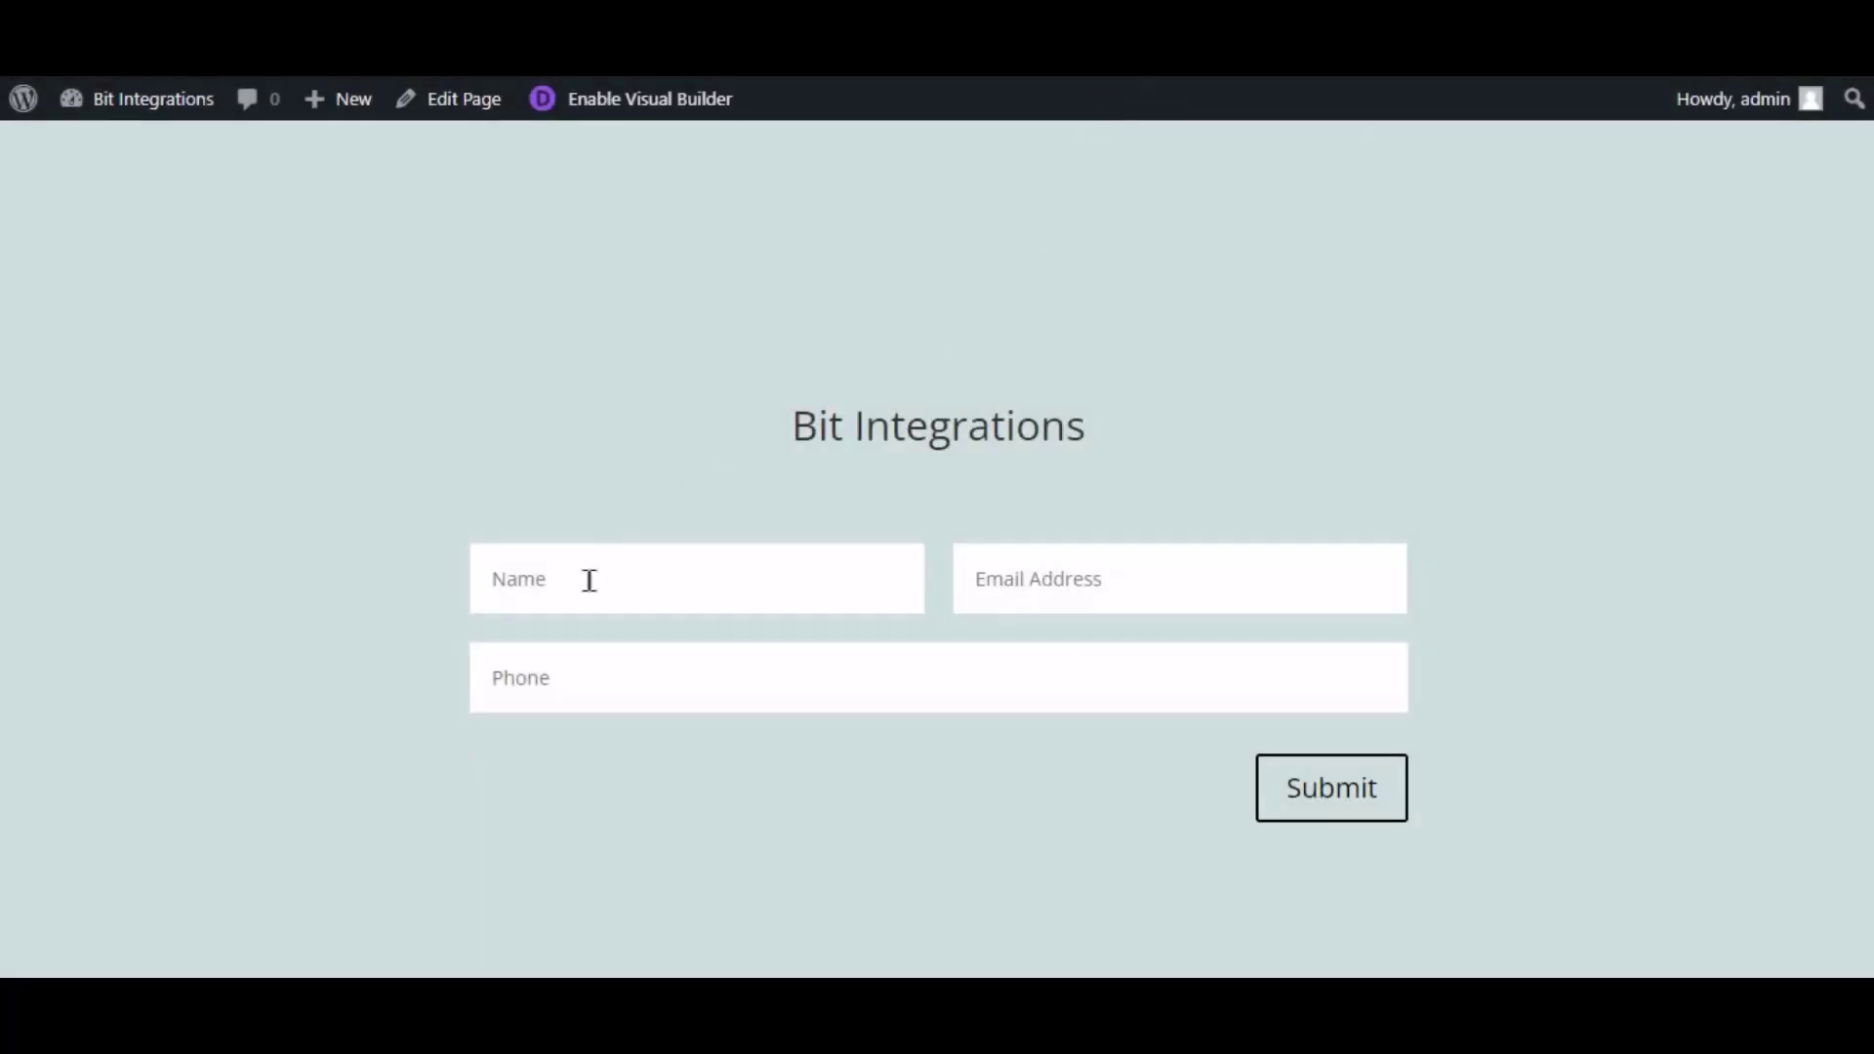
Fill the Divi contact form with name 'Bit Integrations' and an e-mail address, then submit it.
left_click(589, 580)
type("Bit Integrations")
key("Tab")
type("s")
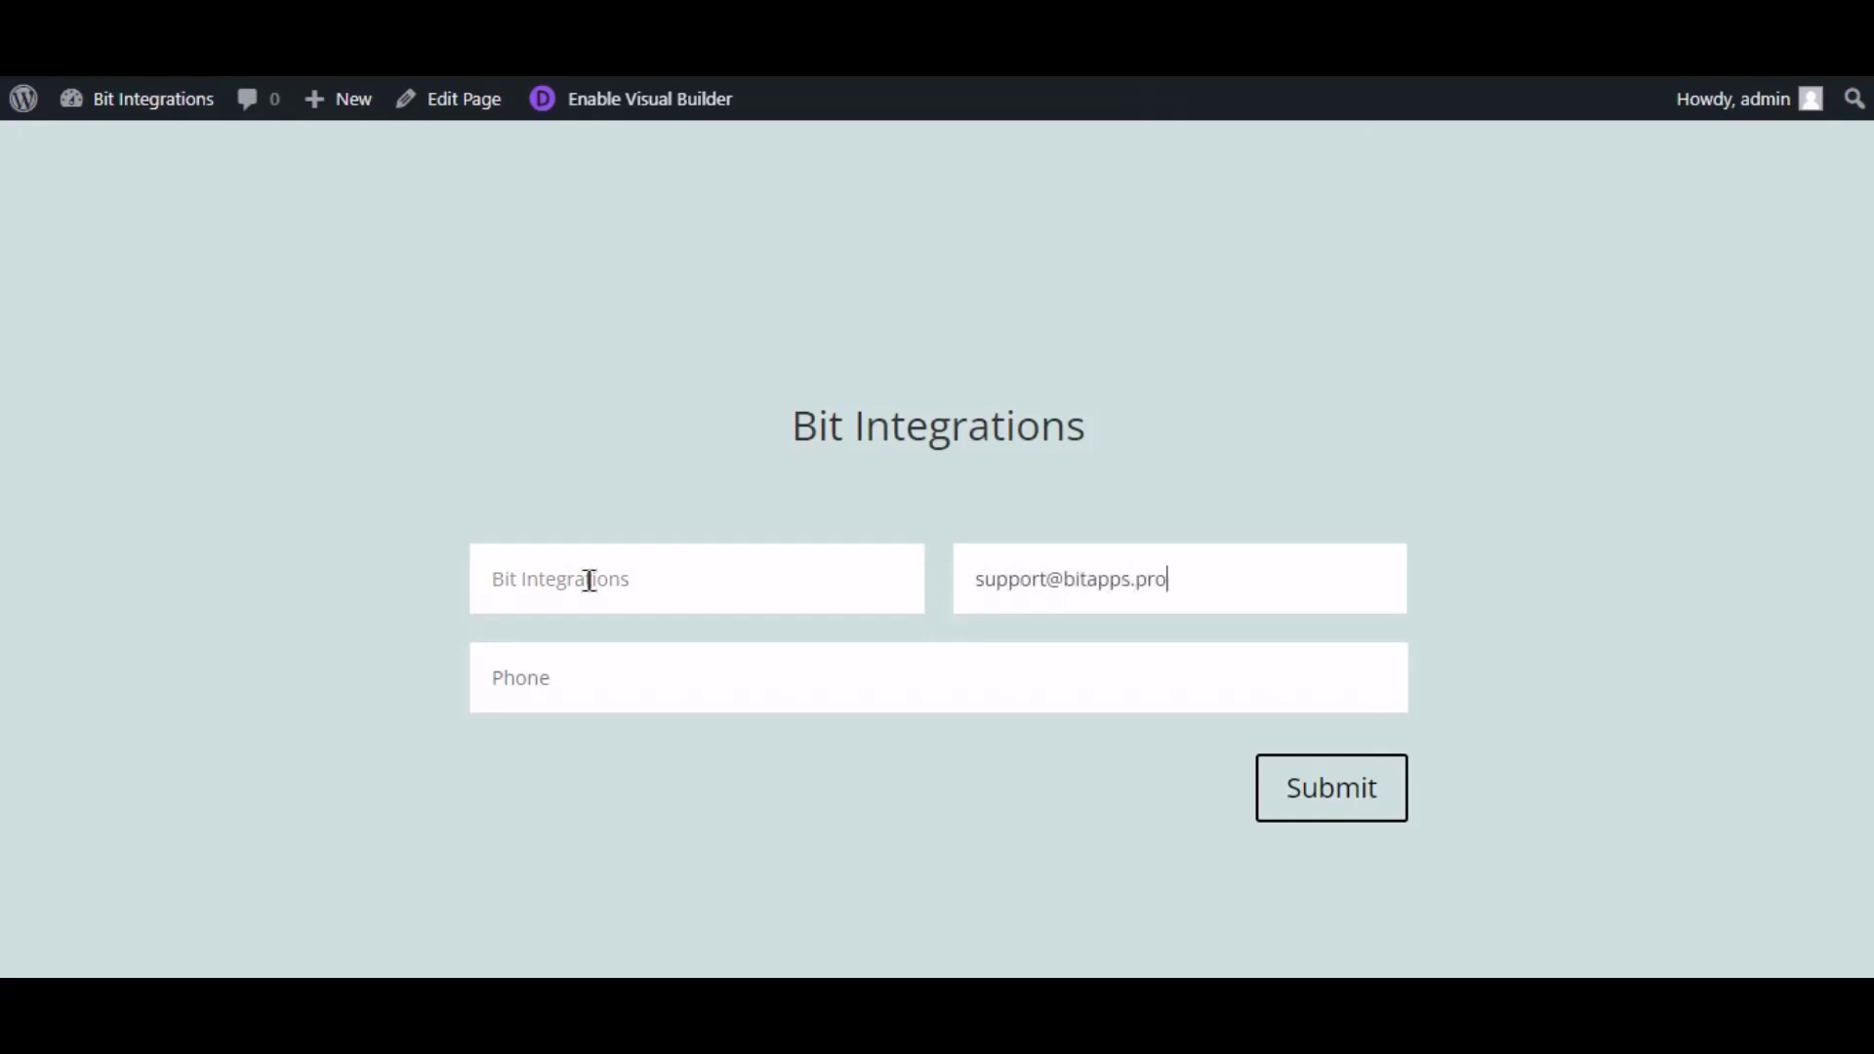
key("Tab")
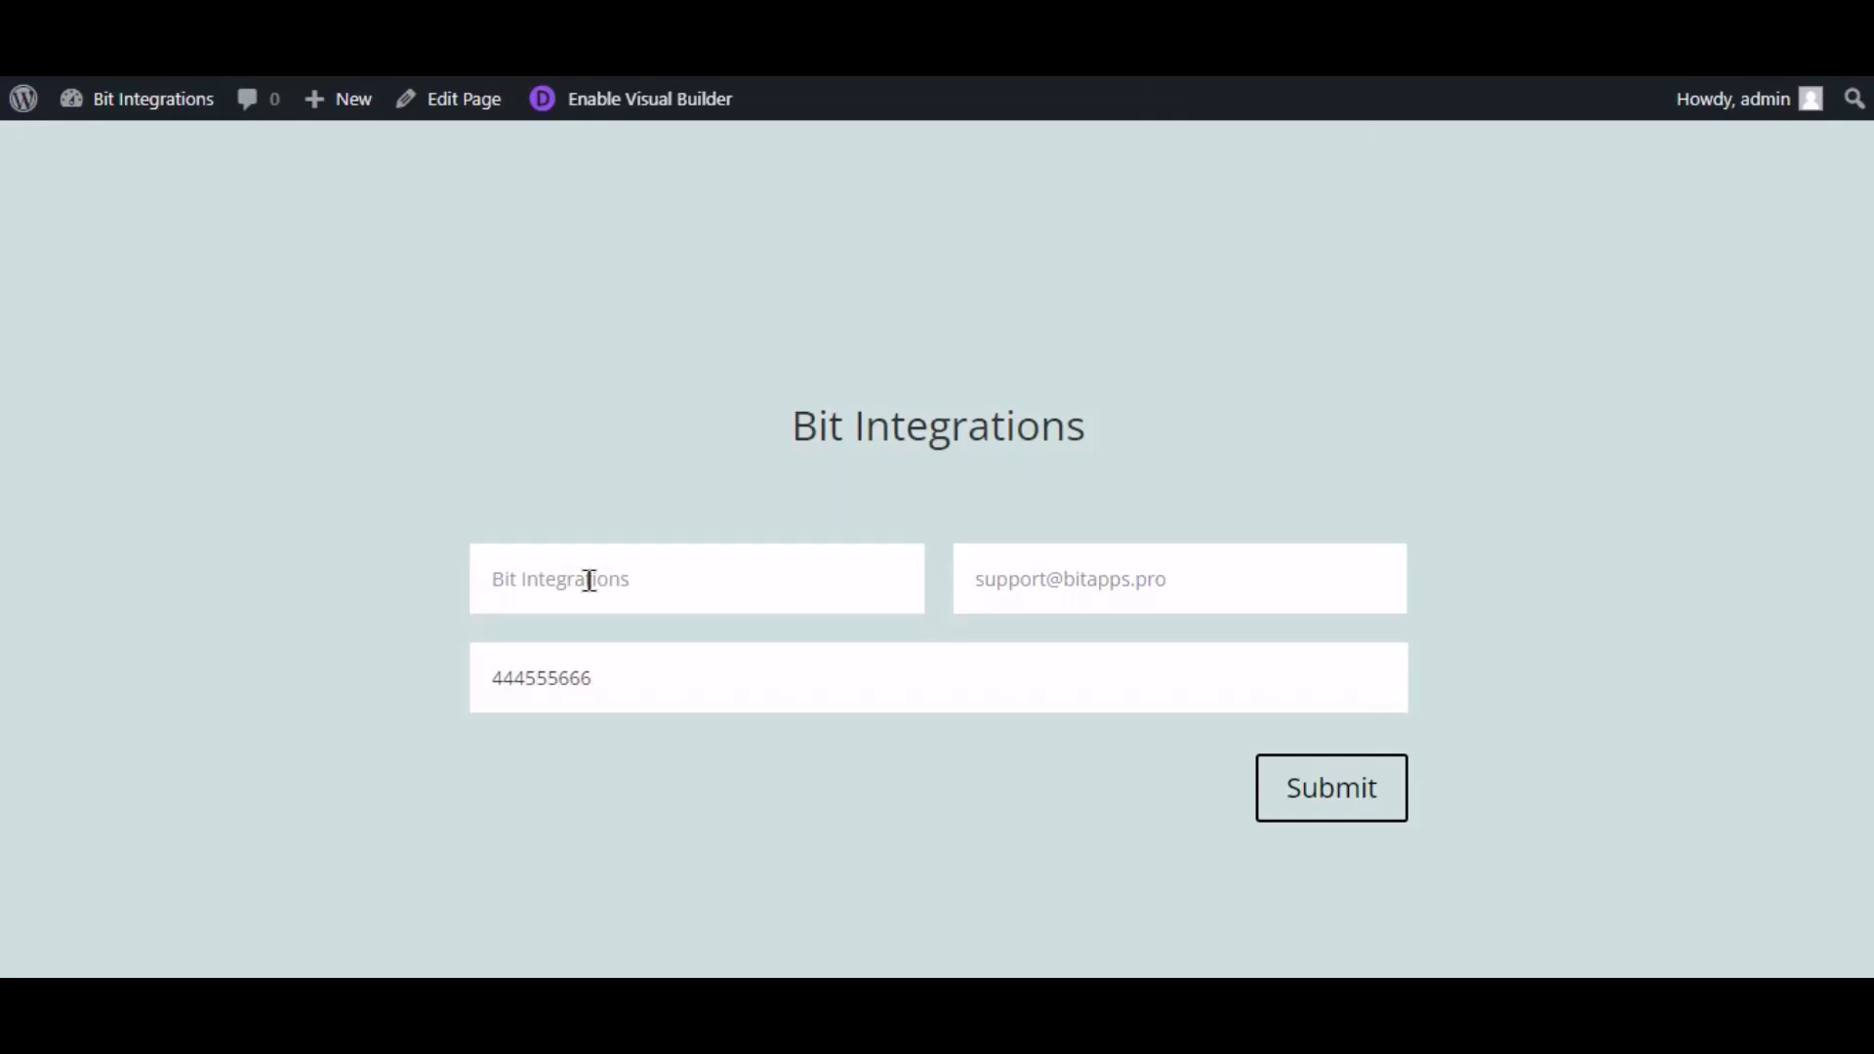
left_click(1365, 808)
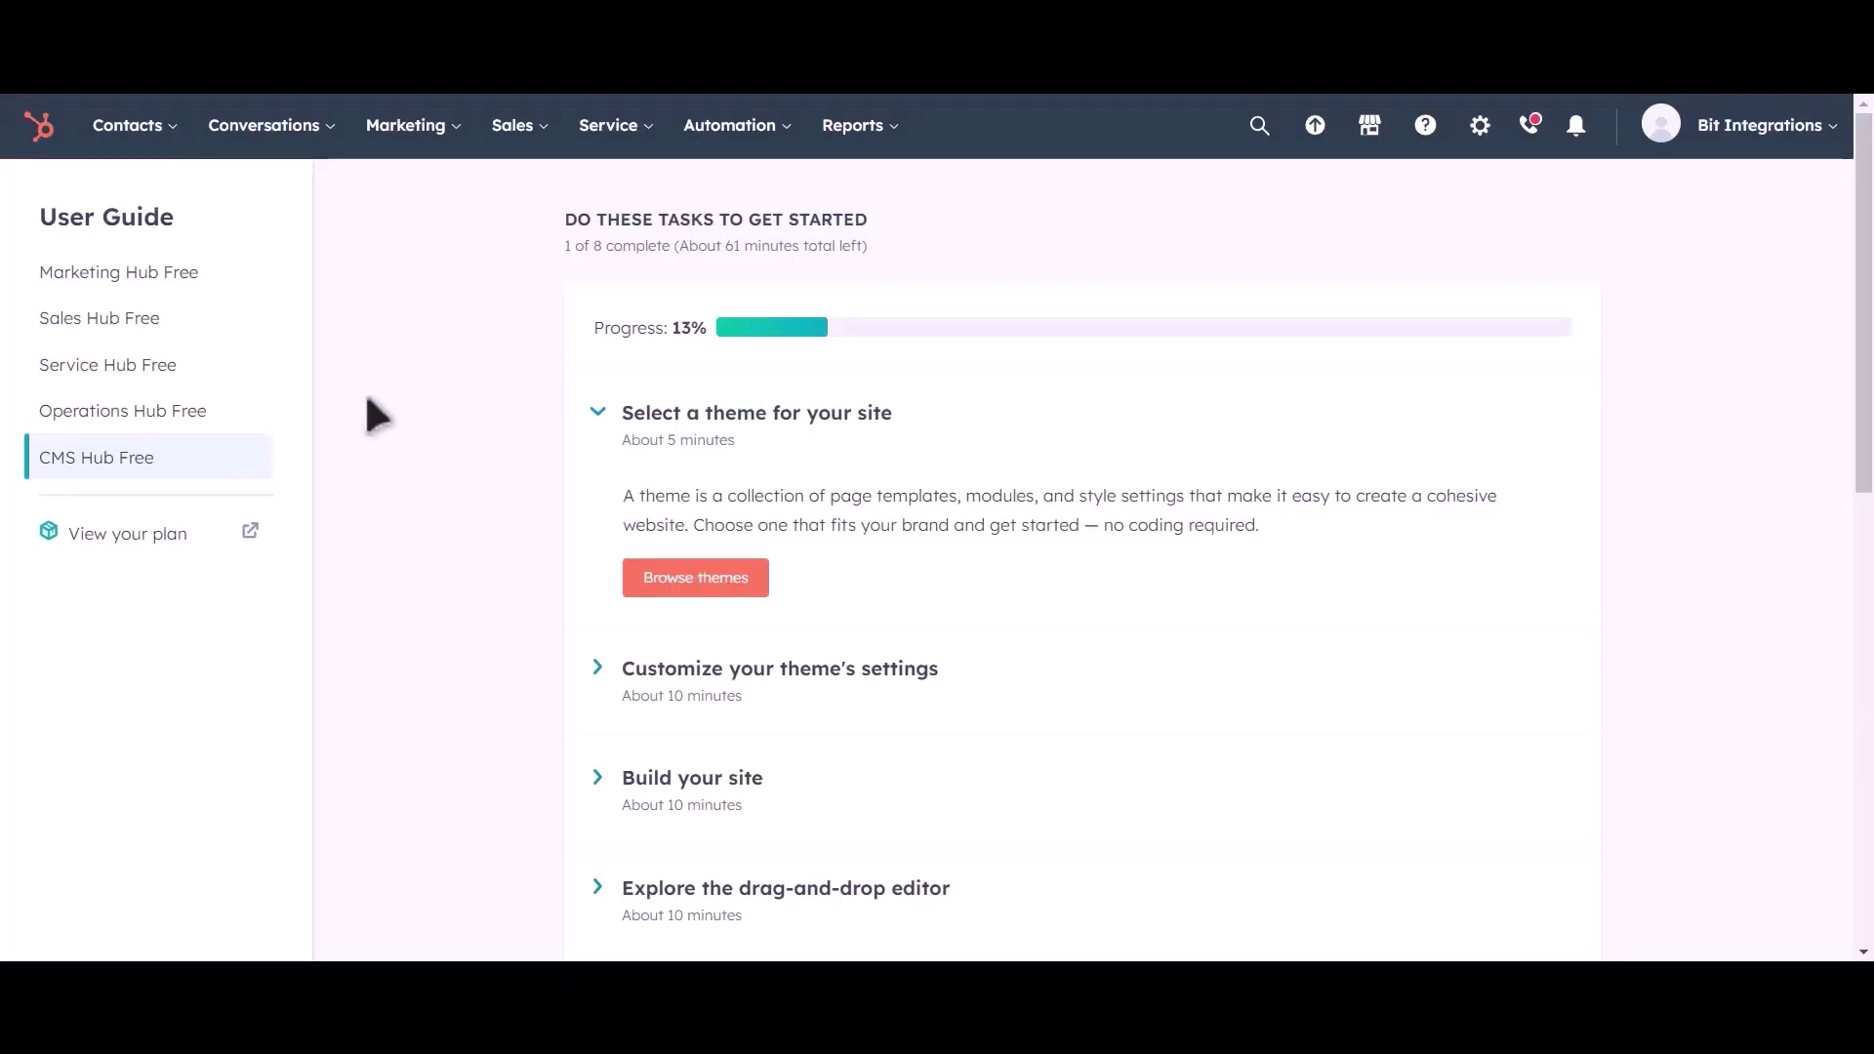
Go to HubSpot's Contacts list and preview the contact created from the test form submission.
left_click(164, 145)
left_click(149, 207)
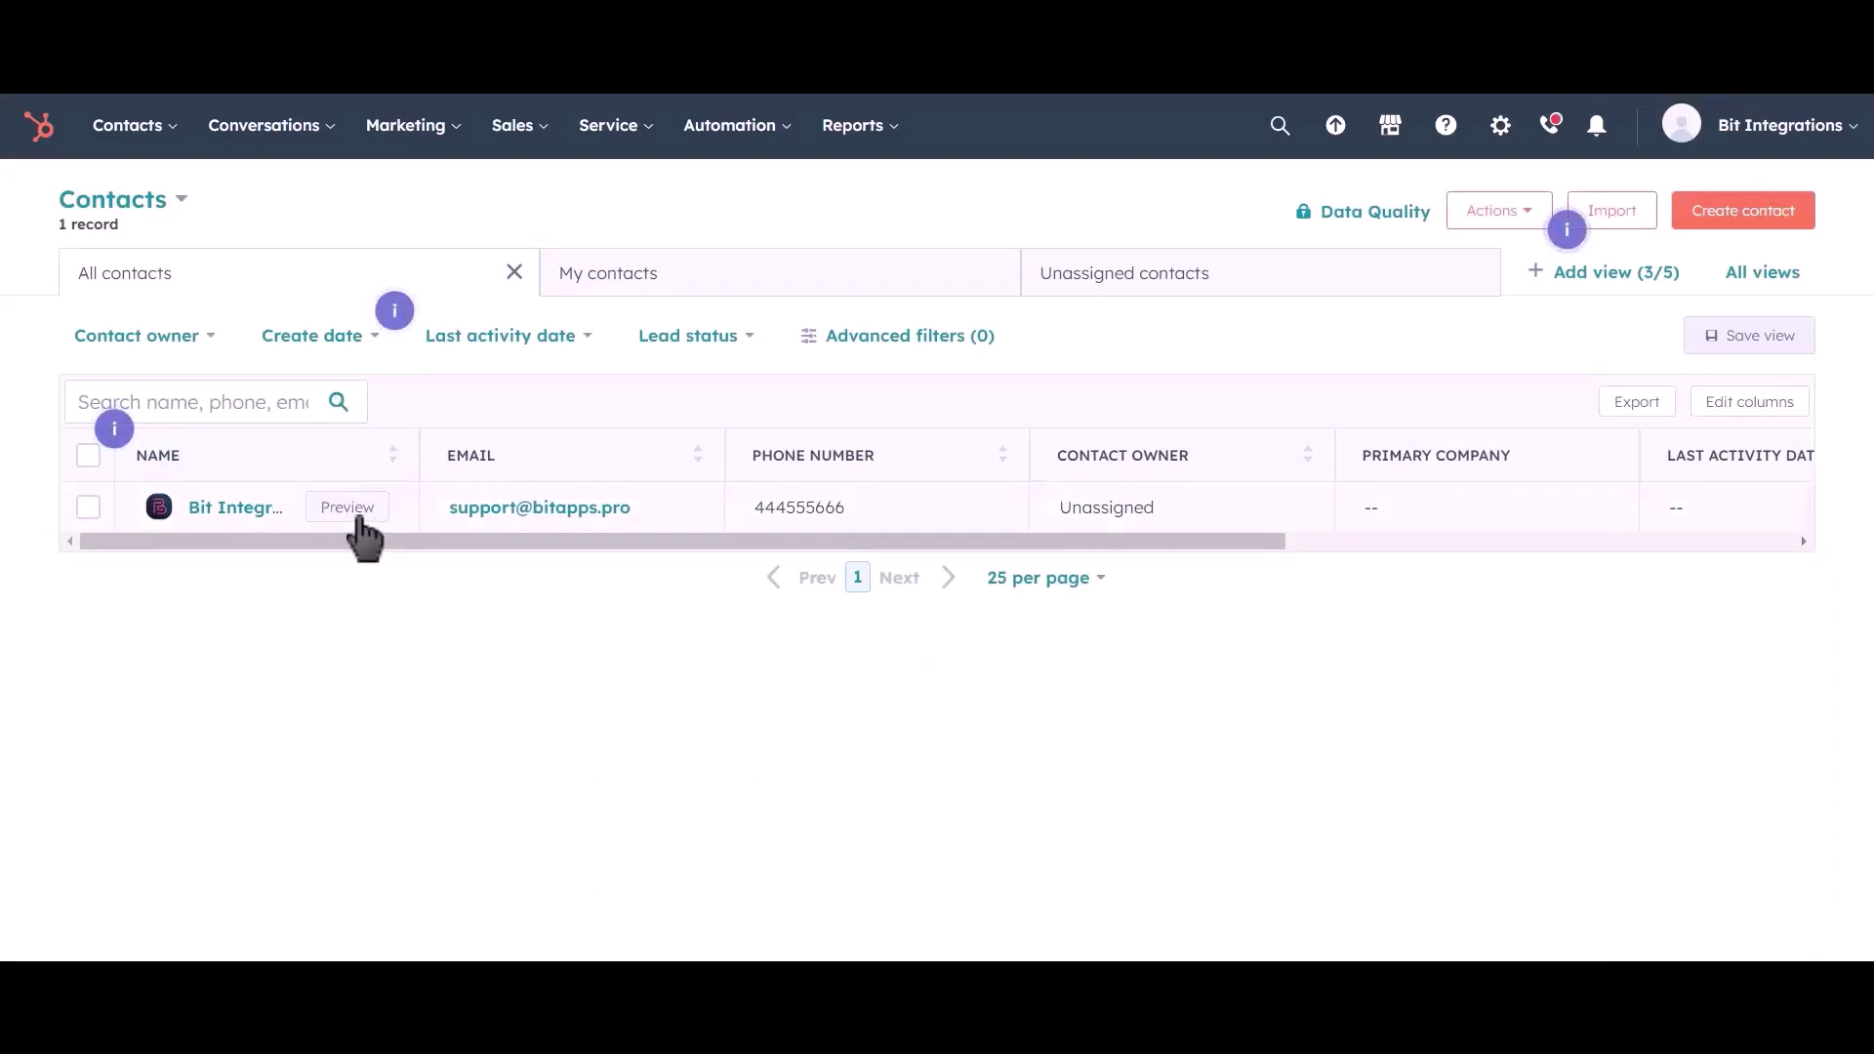
left_click(361, 516)
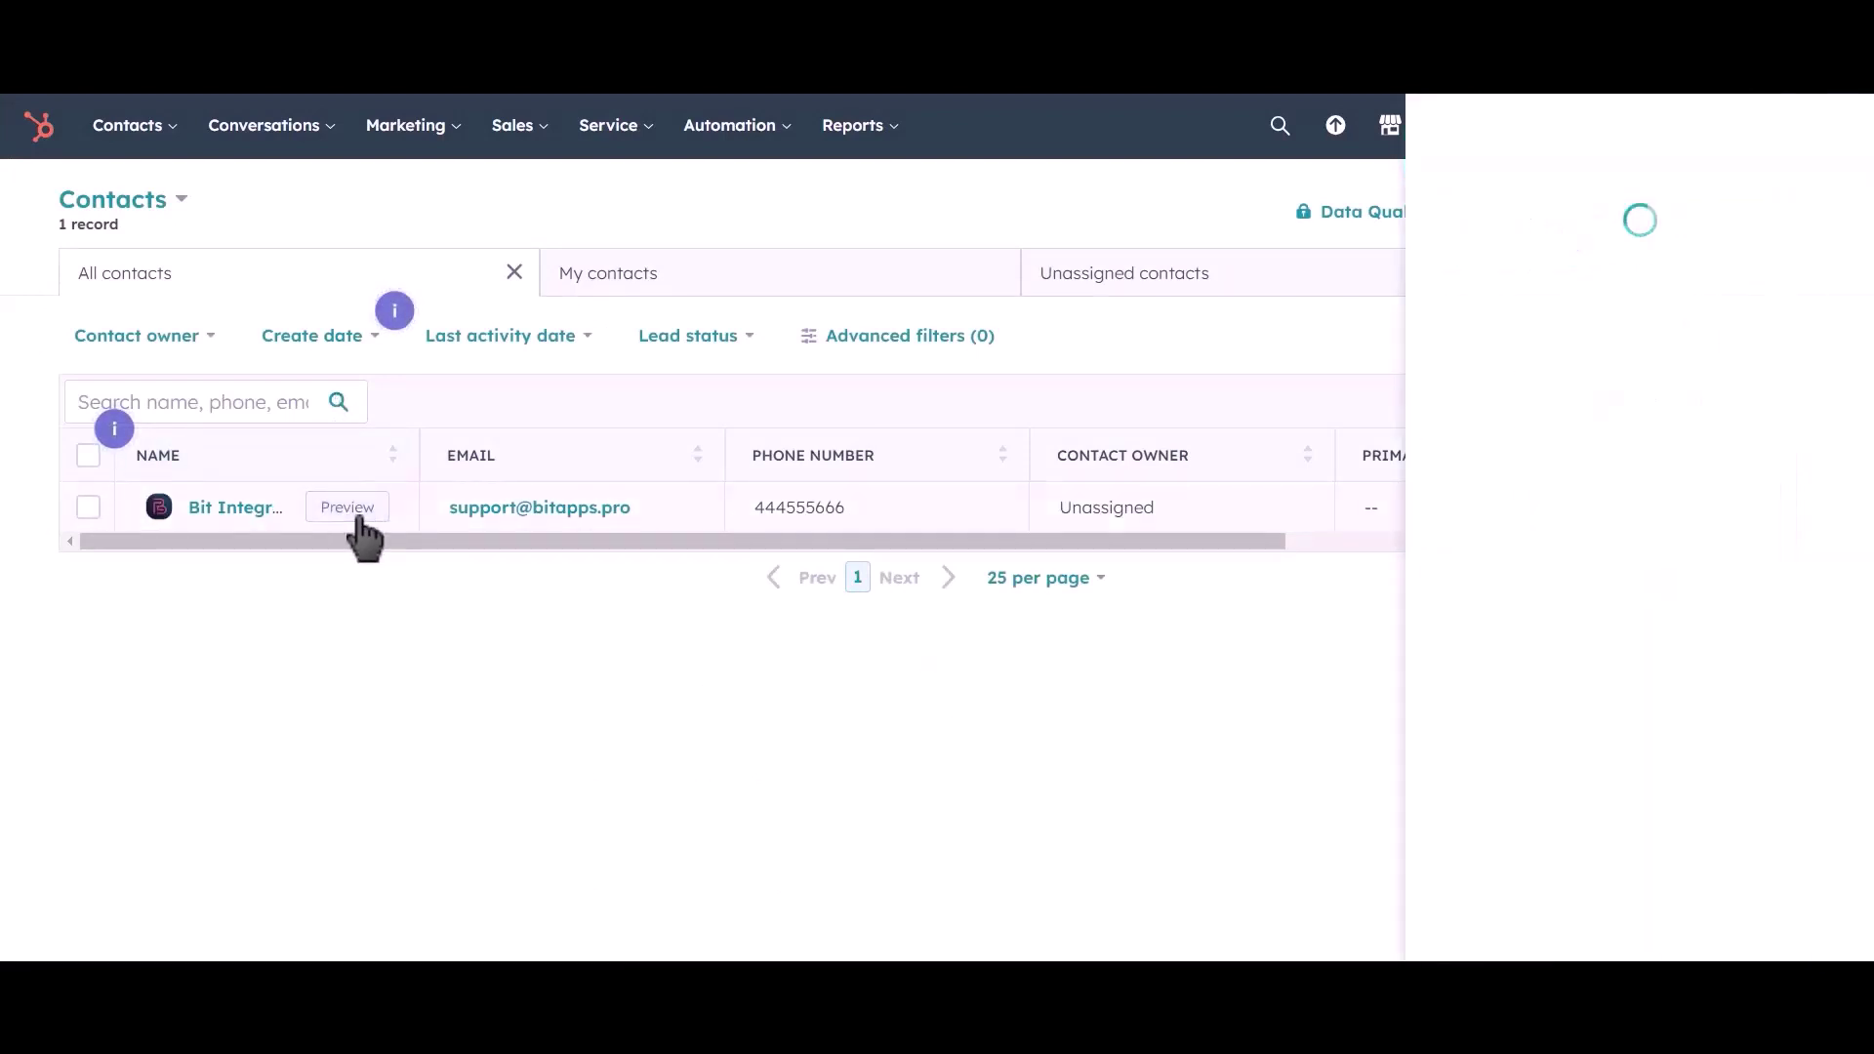